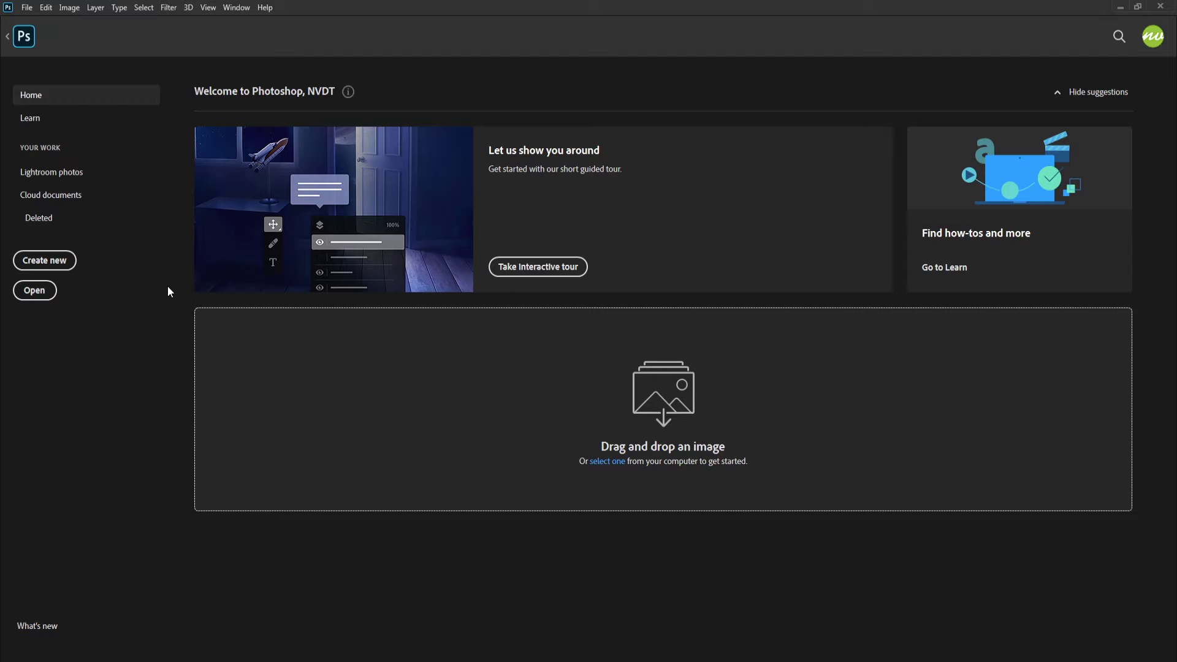
Switch between the two open photos, the polaroid in hand and the woman's portrait, to compare them
{"action": "left_click", "coordinate": [18, 38]}
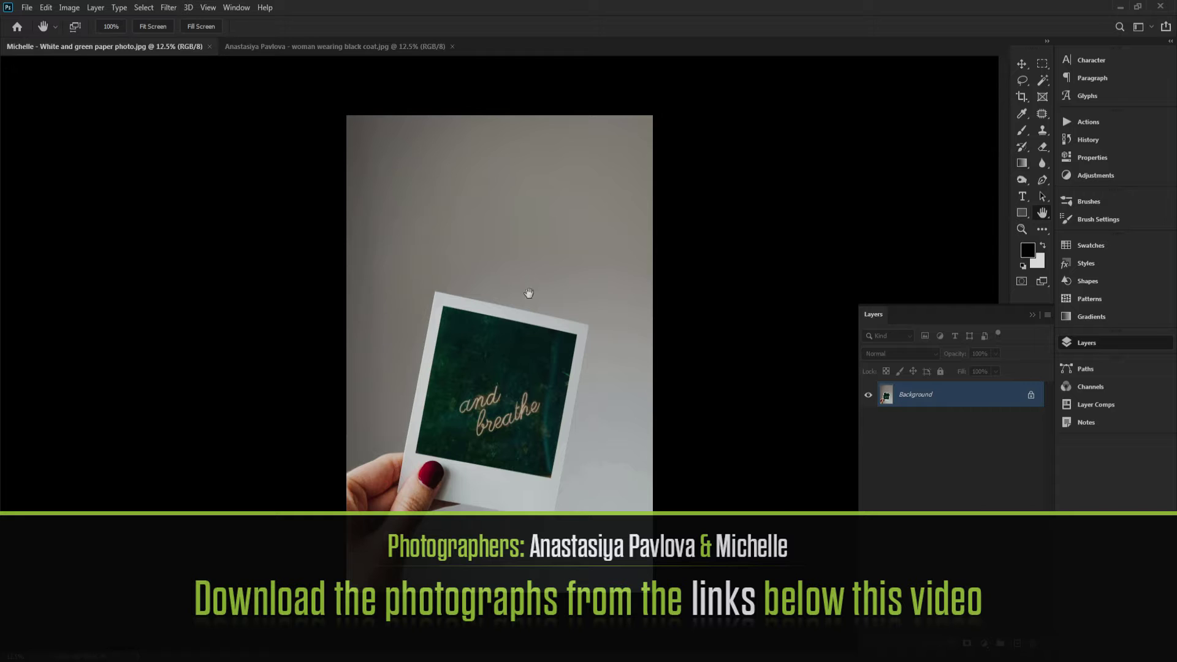
{"action": "left_click", "coordinate": [321, 48]}
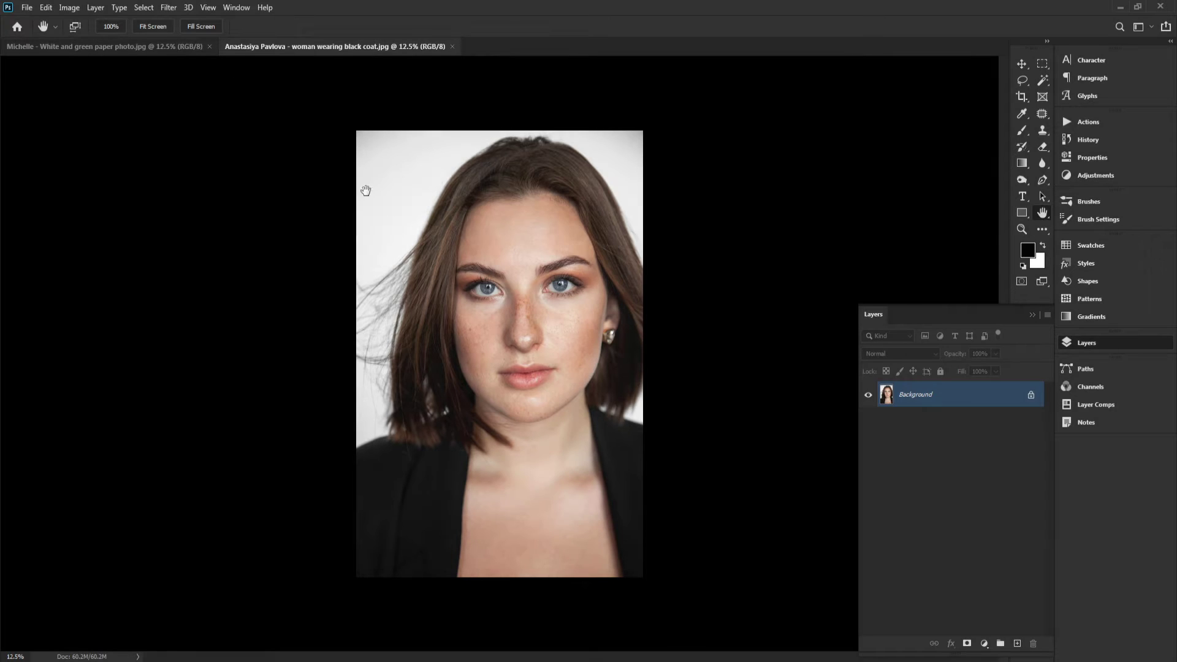
{"action": "left_click", "coordinate": [185, 49]}
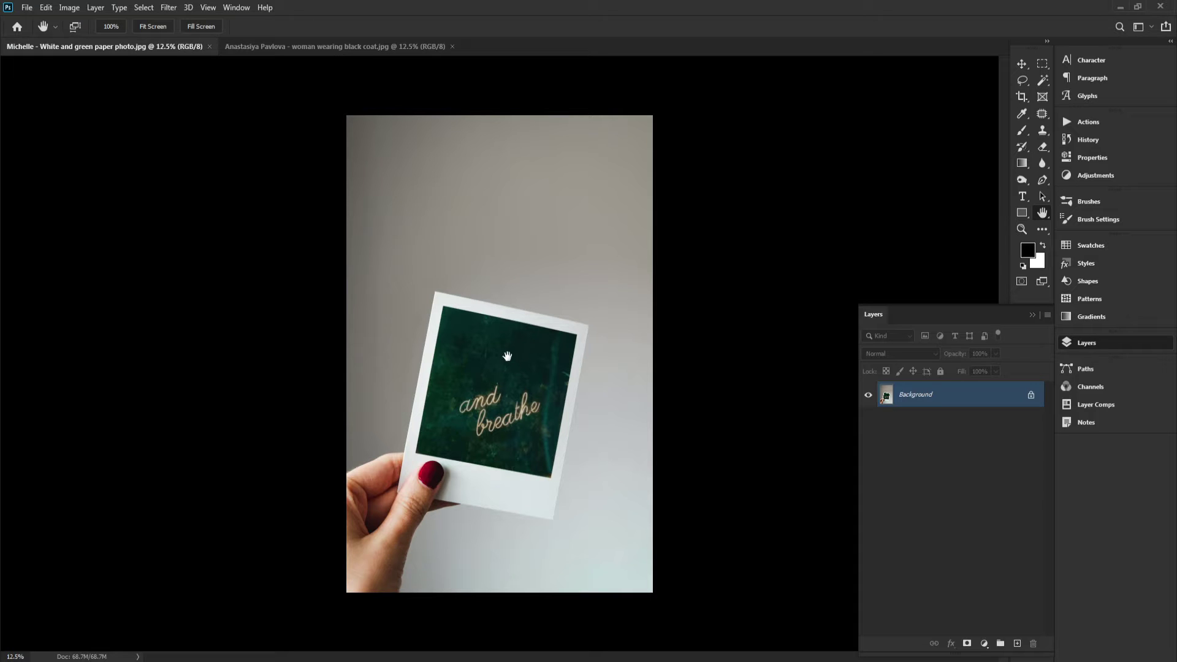
{"action": "key", "text": "v"}
{"action": "left_click", "coordinate": [349, 54]}
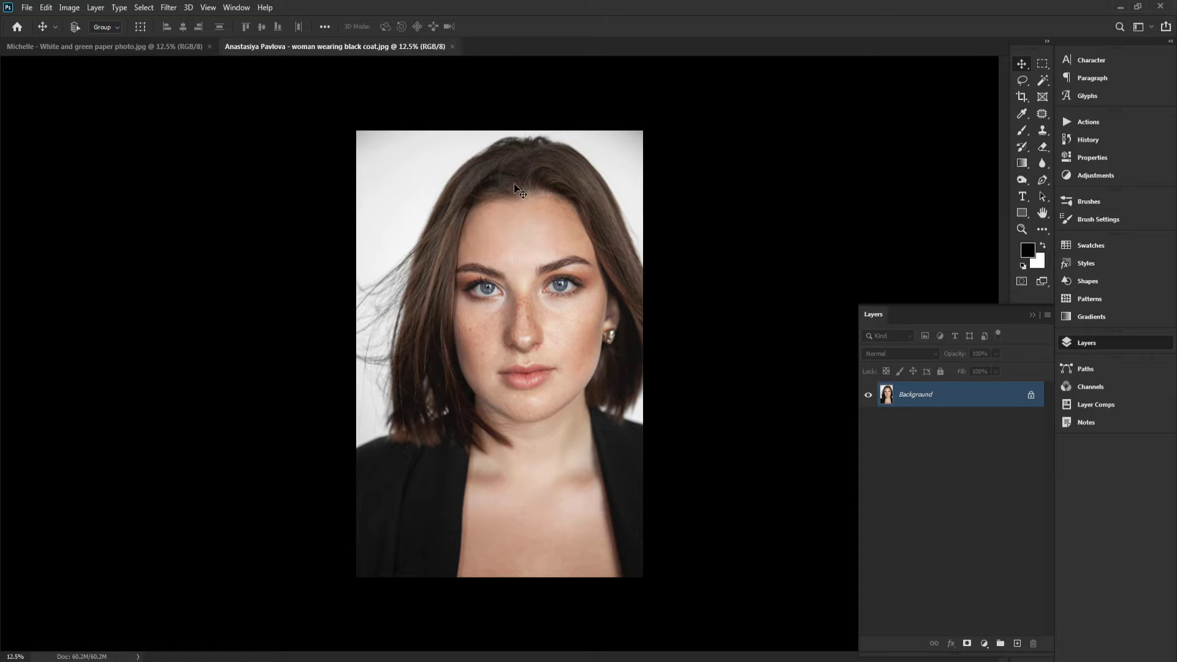
{"action": "left_click_drag", "start_coordinate": [530, 236], "coordinate": [189, 52]}
{"action": "left_click_drag", "start_coordinate": [490, 262], "coordinate": [490, 260]}
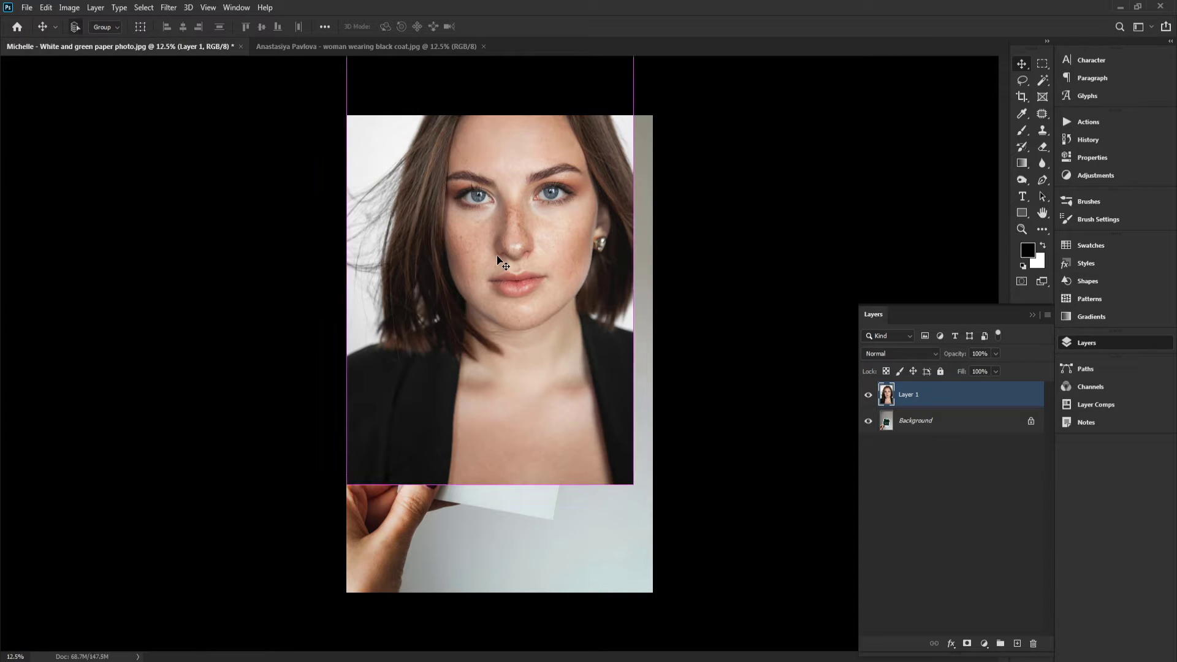
{"action": "key", "text": "ctrl+z"}
Select the entire portrait photo and copy it
{"action": "left_click", "coordinate": [325, 52]}
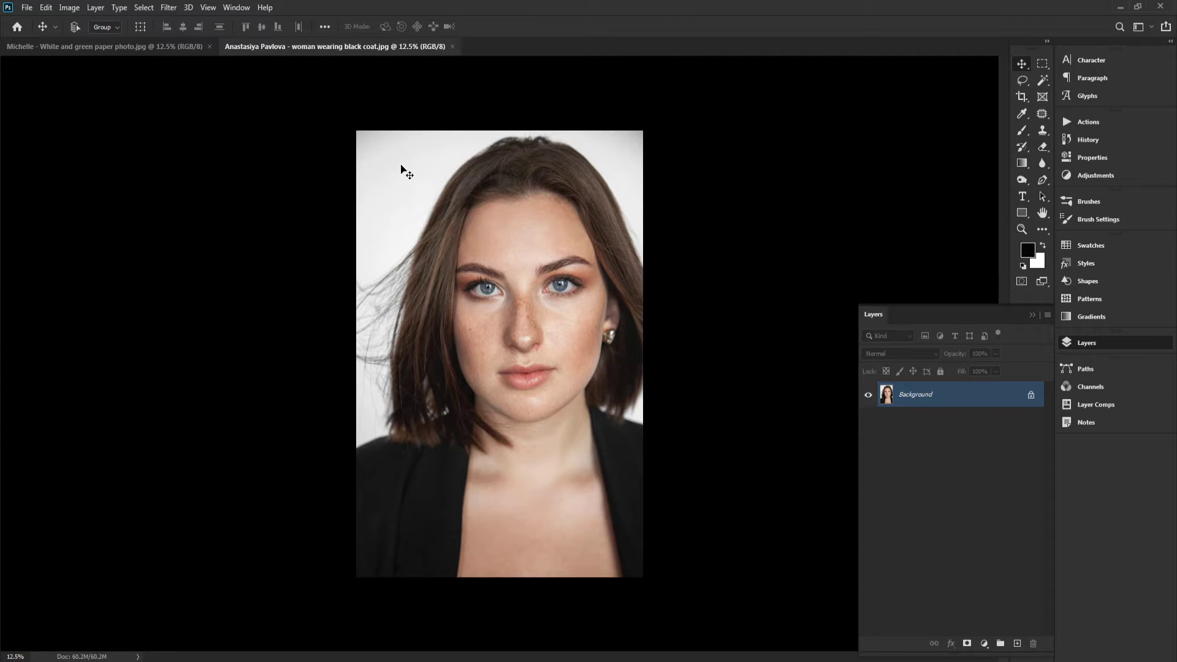
{"action": "key", "text": "ctrl+a"}
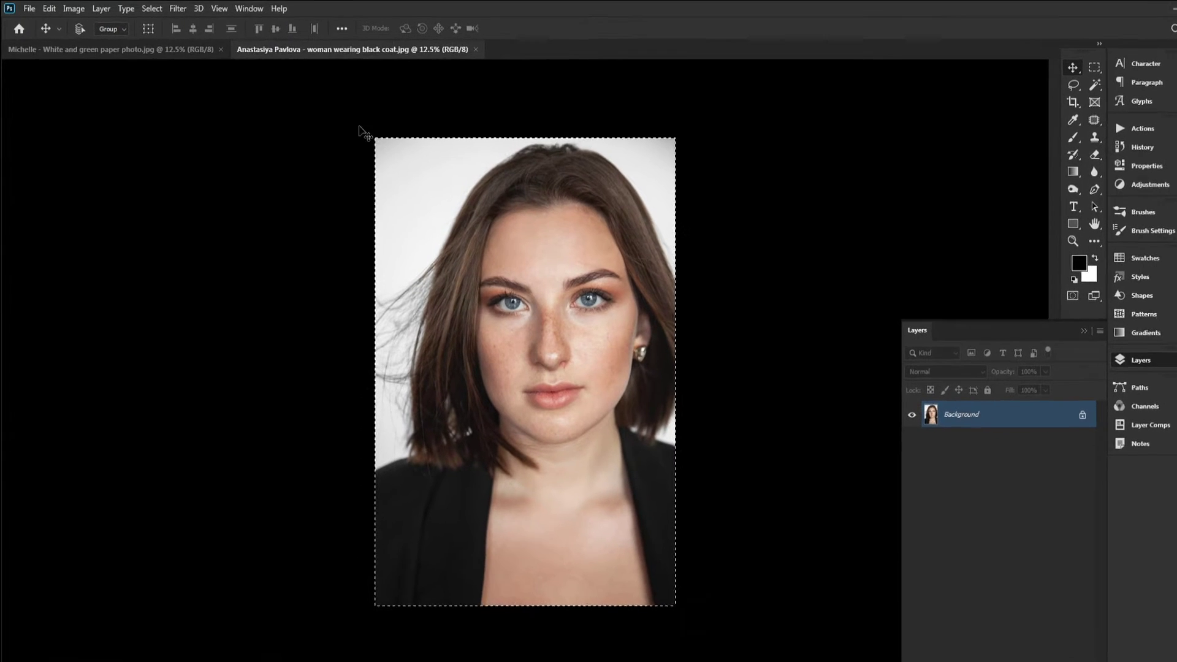
{"action": "left_click", "coordinate": [46, 8]}
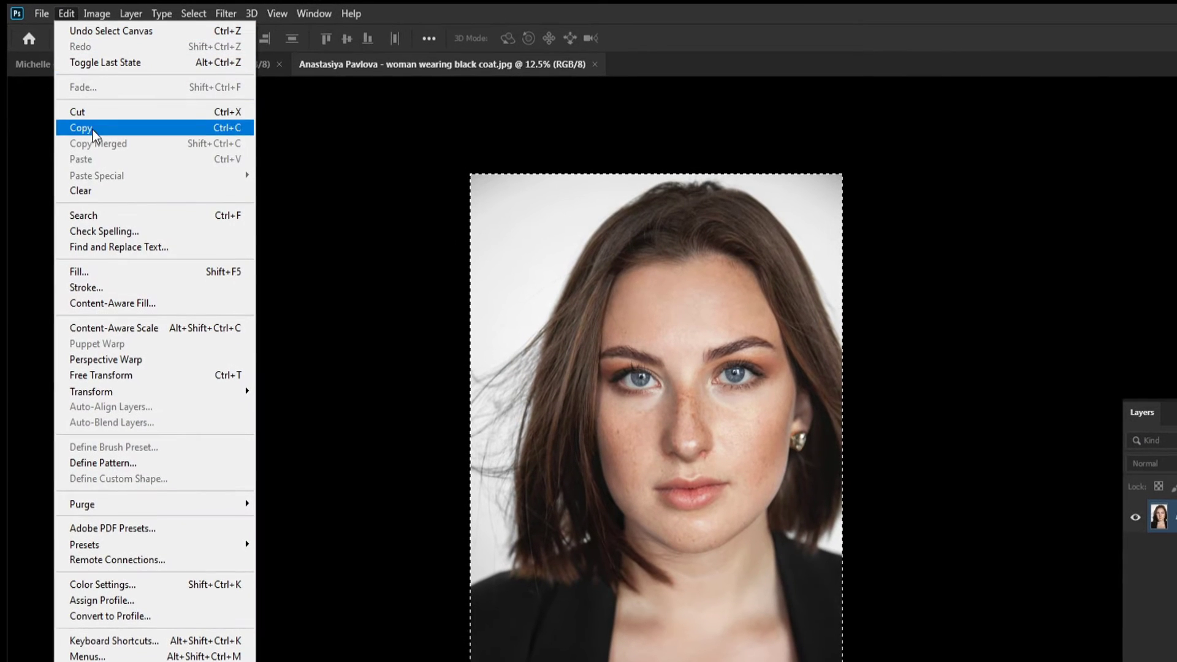
{"action": "left_click", "coordinate": [89, 124]}
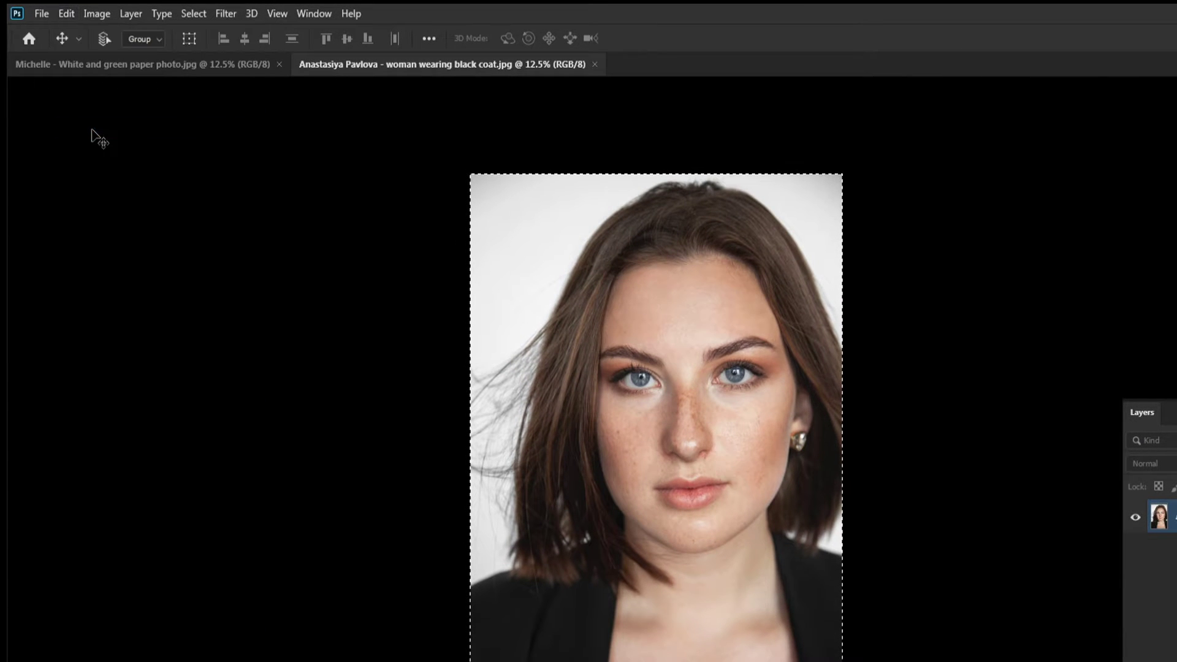
Paste the copied portrait into the polaroid photo document as a new layer
{"action": "left_click", "coordinate": [162, 65]}
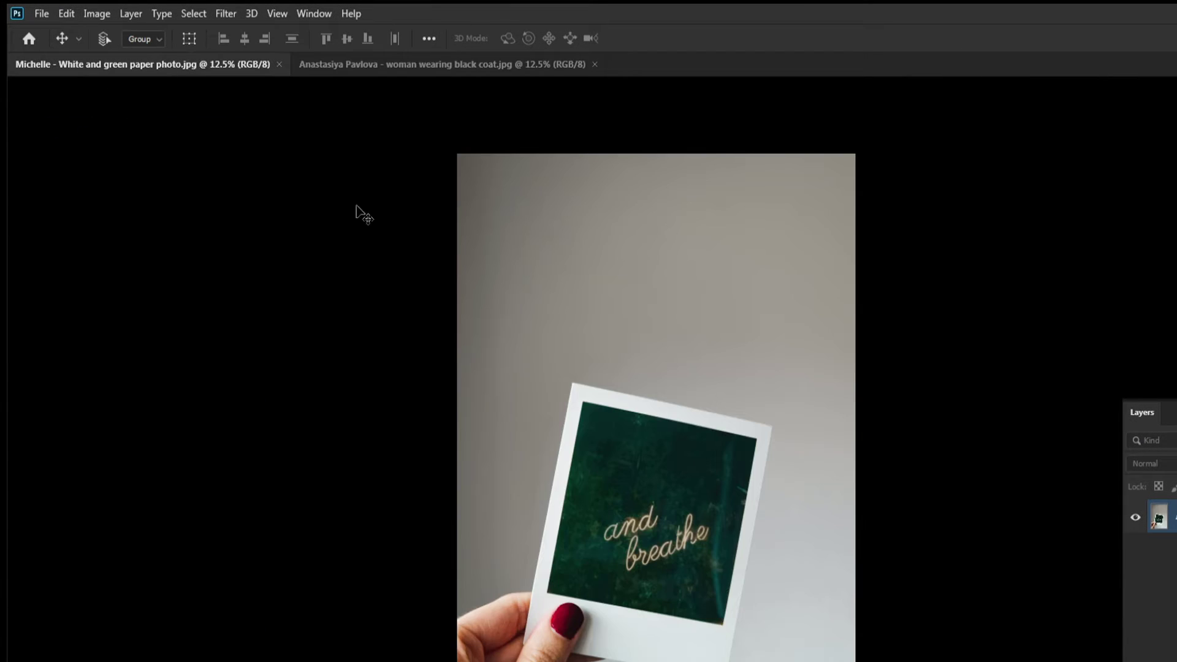
{"action": "left_click", "coordinate": [67, 16]}
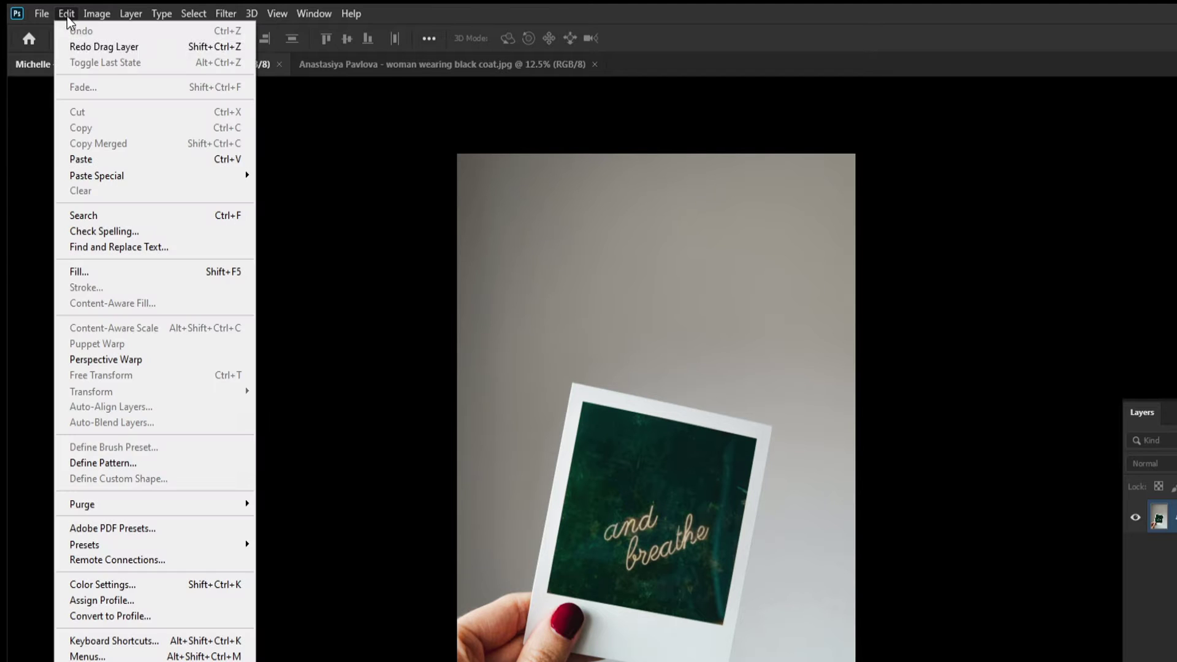
{"action": "left_click", "coordinate": [95, 161]}
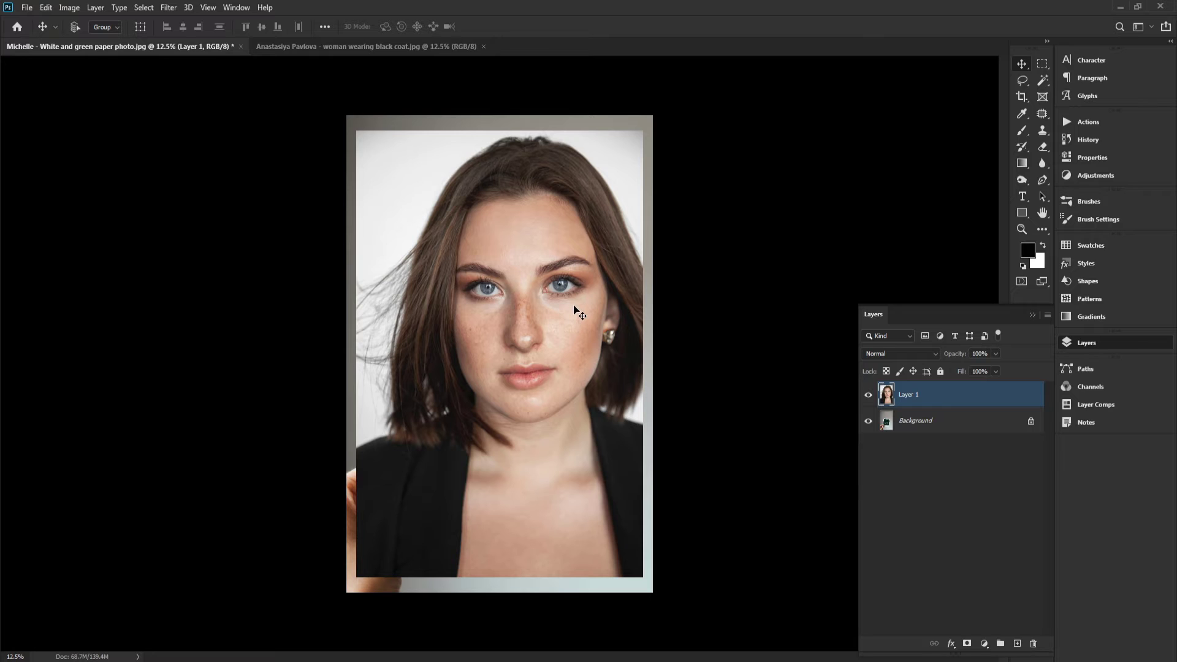
Close the portrait photo document
{"action": "key", "text": "h"}
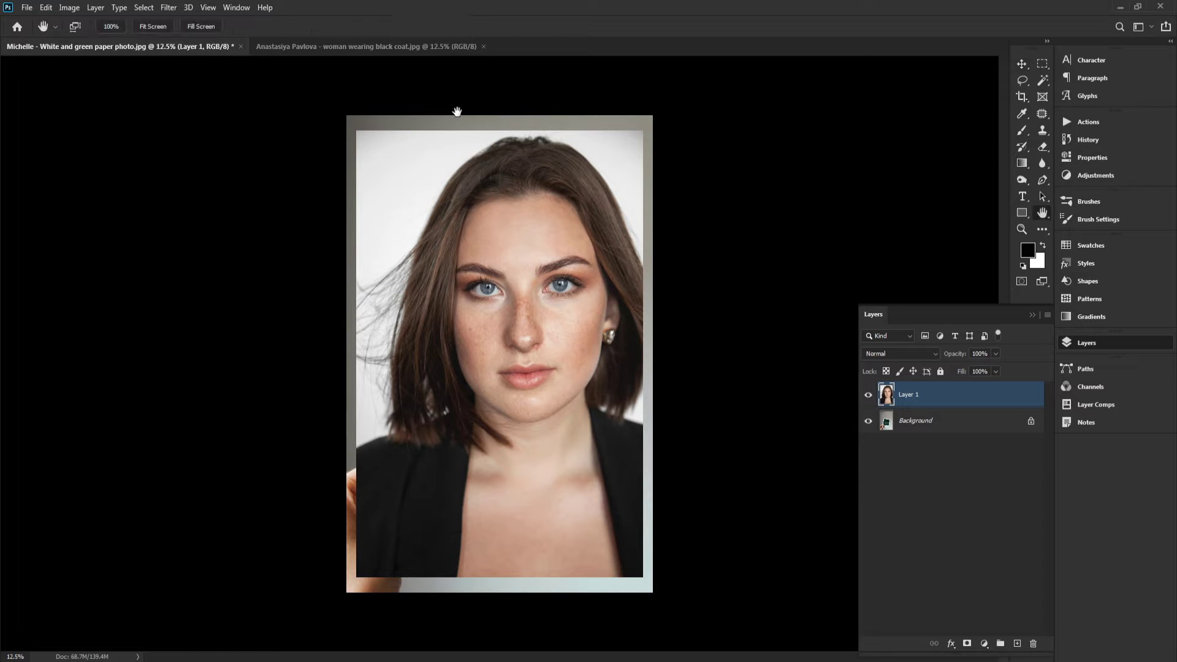
{"action": "left_click", "coordinate": [447, 53]}
{"action": "left_click", "coordinate": [484, 46]}
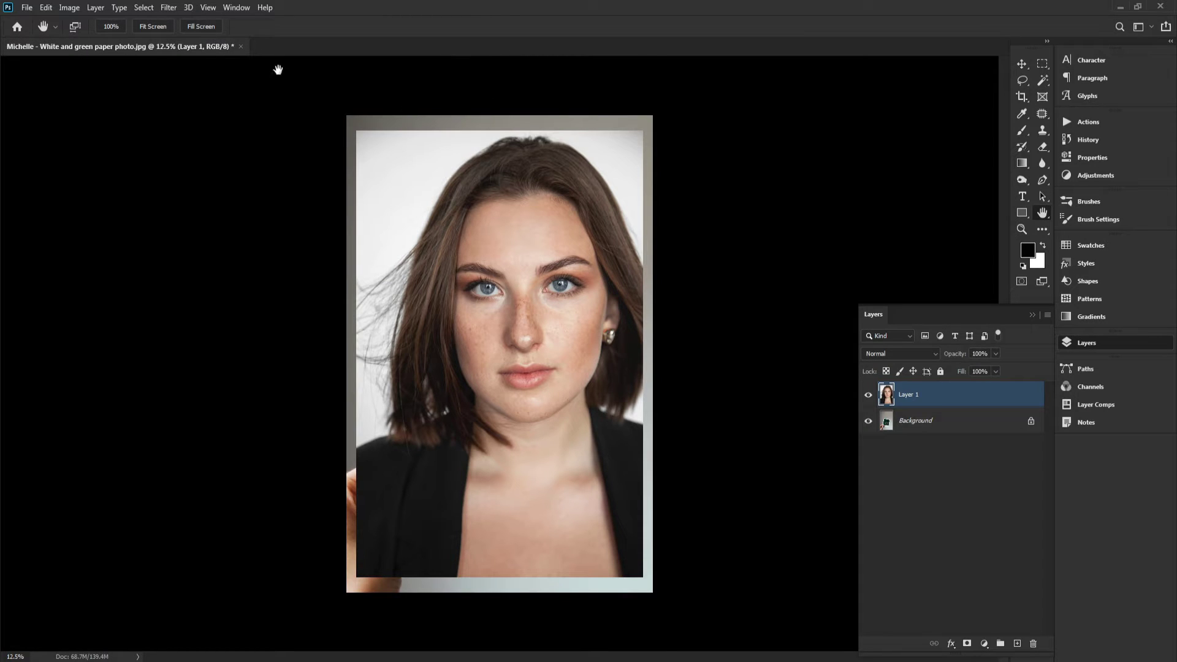
Rename the pasted portrait layer to Lady
{"action": "left_click", "coordinate": [162, 25]}
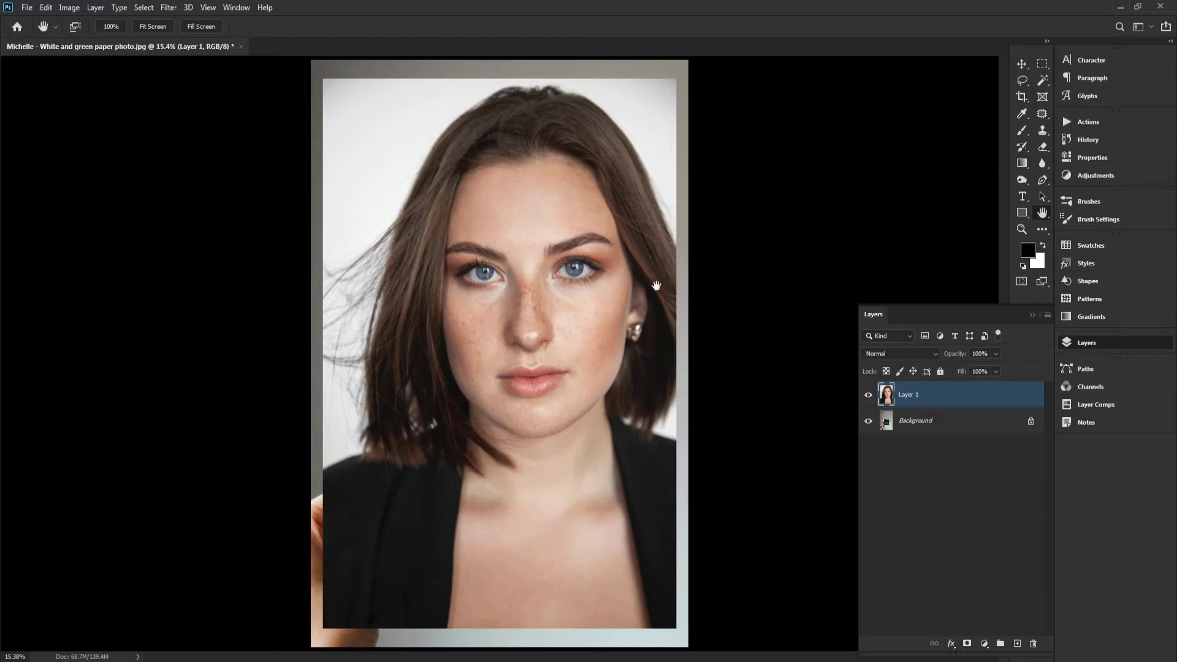
{"action": "double_click", "coordinate": [908, 395]}
{"action": "key", "text": "Return"}
Convert the Lady layer to a Smart Object
{"action": "right_click", "coordinate": [917, 397]}
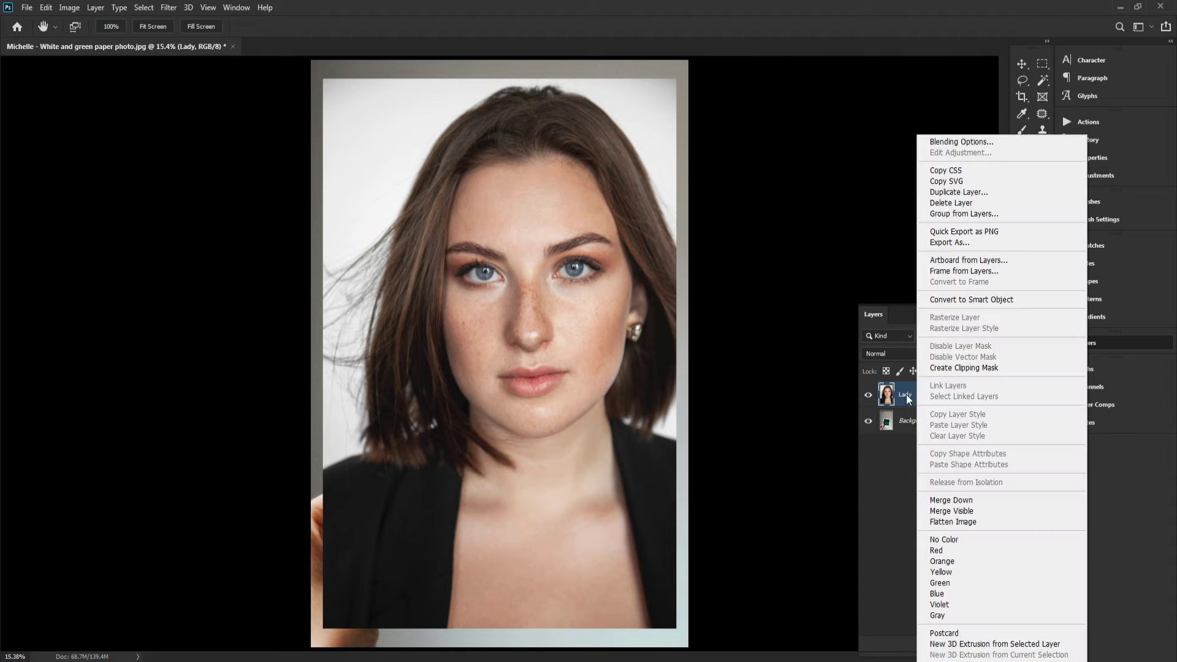
{"action": "left_click", "coordinate": [899, 398]}
{"action": "right_click", "coordinate": [909, 399]}
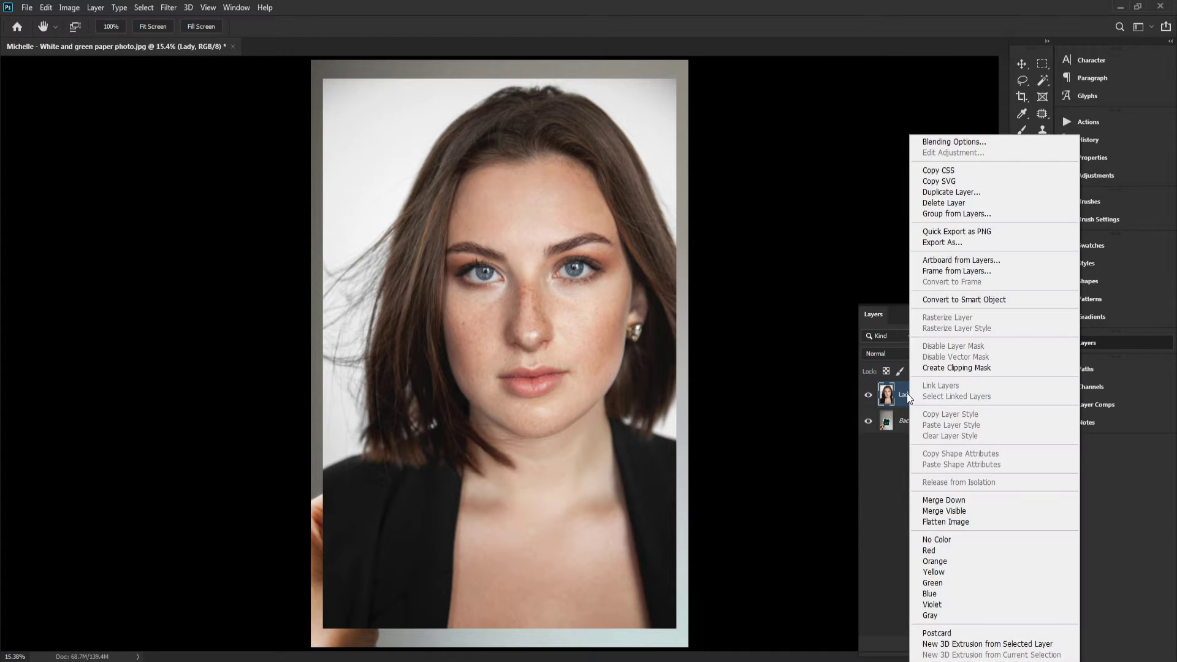
{"action": "left_click", "coordinate": [905, 396]}
{"action": "right_click", "coordinate": [927, 397]}
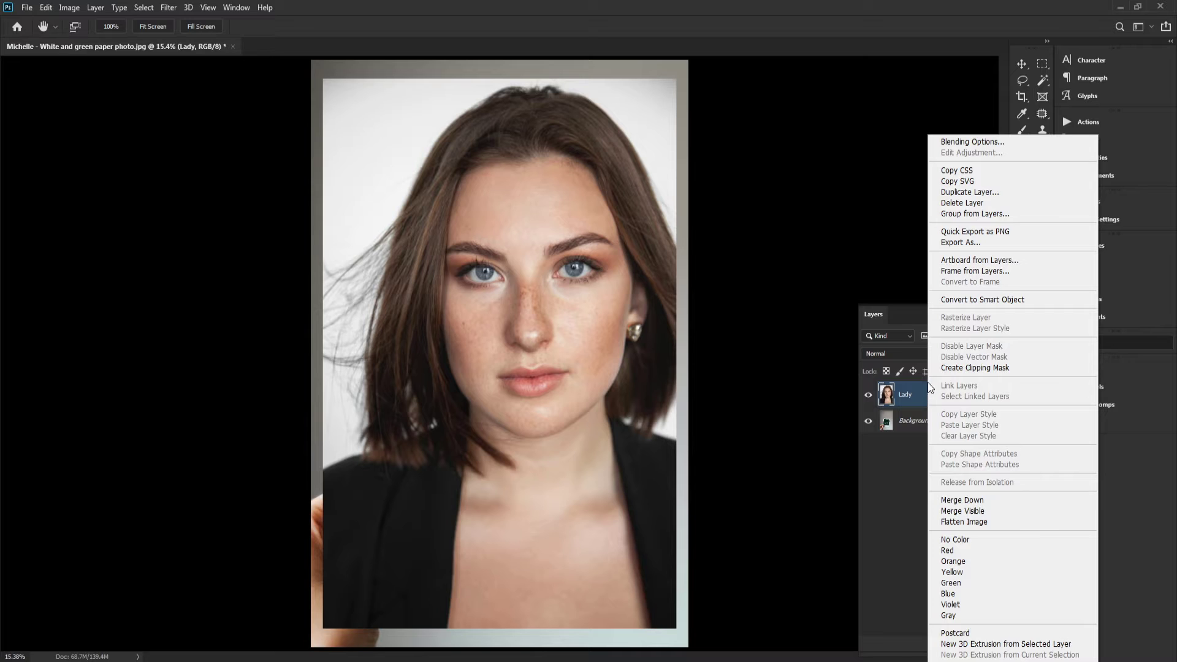
{"action": "left_click", "coordinate": [1006, 300]}
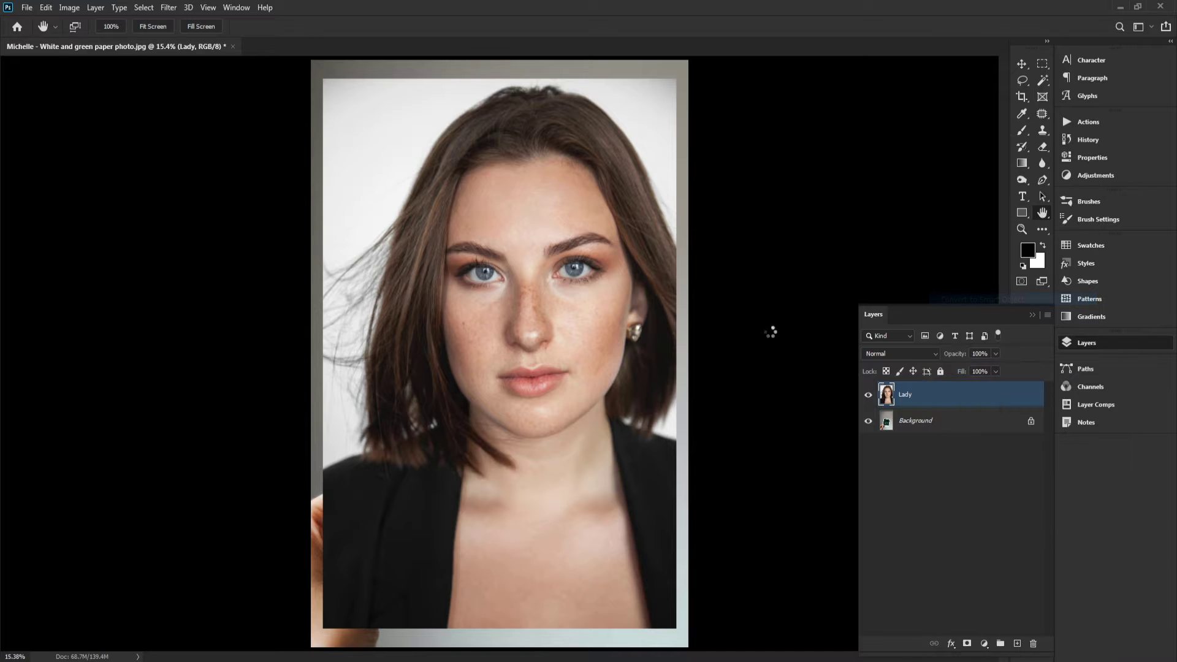
Hide the Lady layer and duplicate the Background layer as Background copy
{"action": "left_click", "coordinate": [868, 394]}
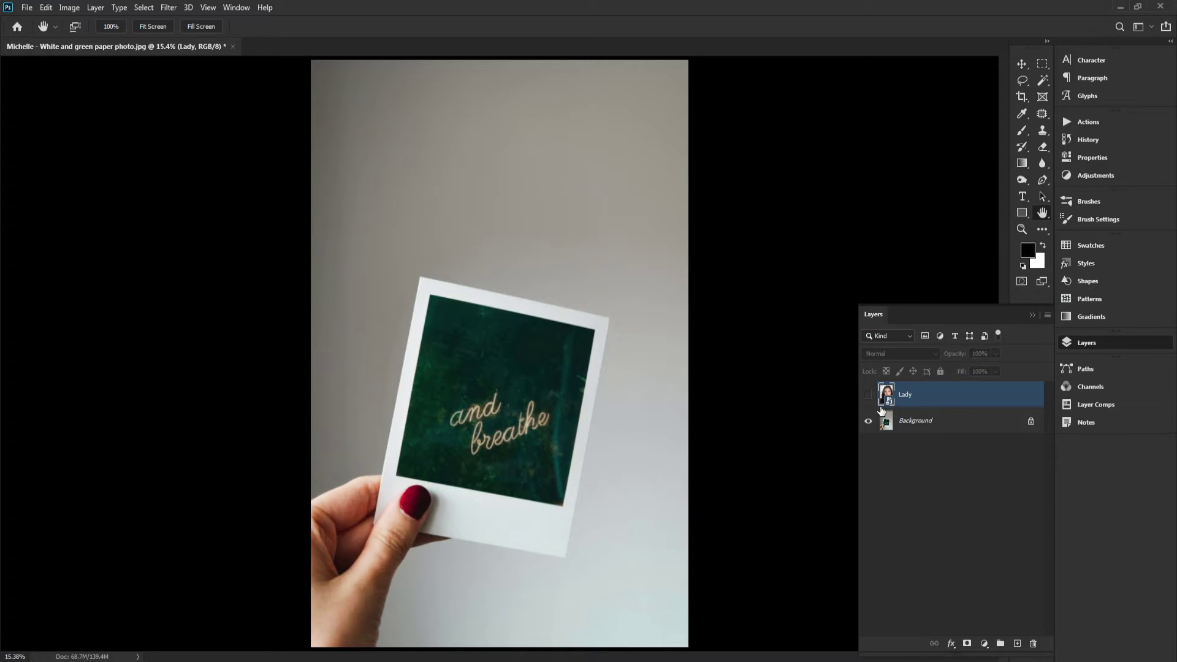
{"action": "left_click", "coordinate": [915, 421]}
{"action": "left_click_drag", "start_coordinate": [915, 421], "coordinate": [1017, 643]}
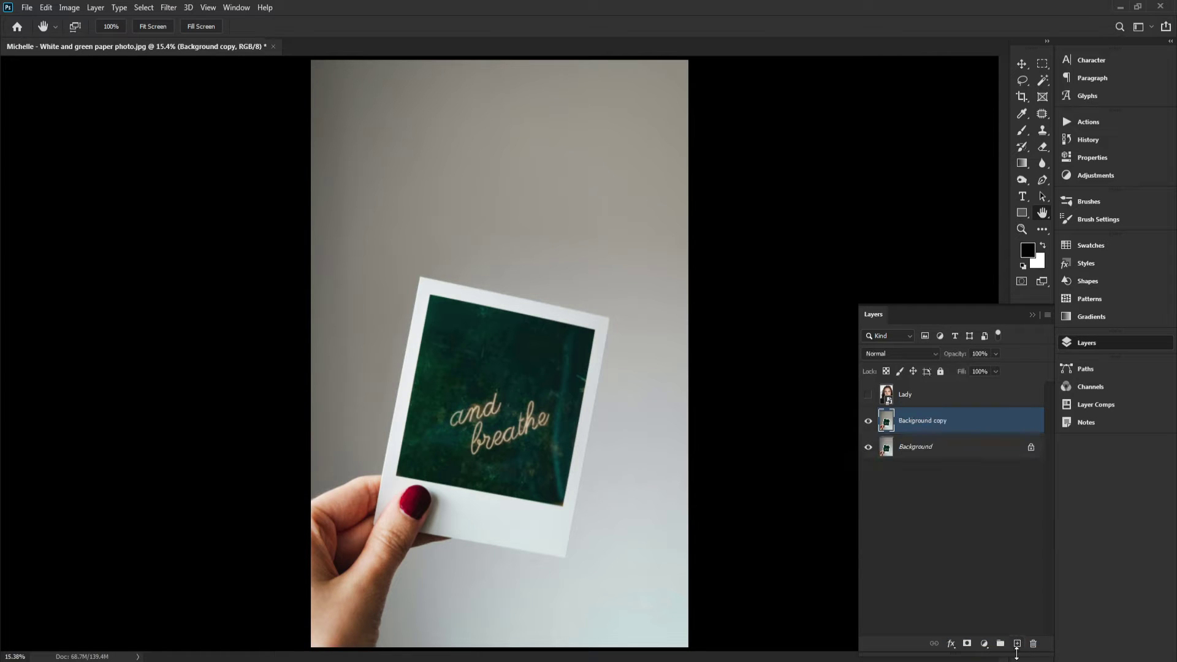
{"action": "double_click", "coordinate": [916, 421]}
{"action": "key", "text": "Return"}
Make the Lady layer visible again and select it
{"action": "scroll", "coordinate": [500, 392], "scroll_direction": "up", "scroll_amount": 4}
{"action": "scroll", "coordinate": [518, 295], "scroll_direction": "down", "scroll_amount": 3}
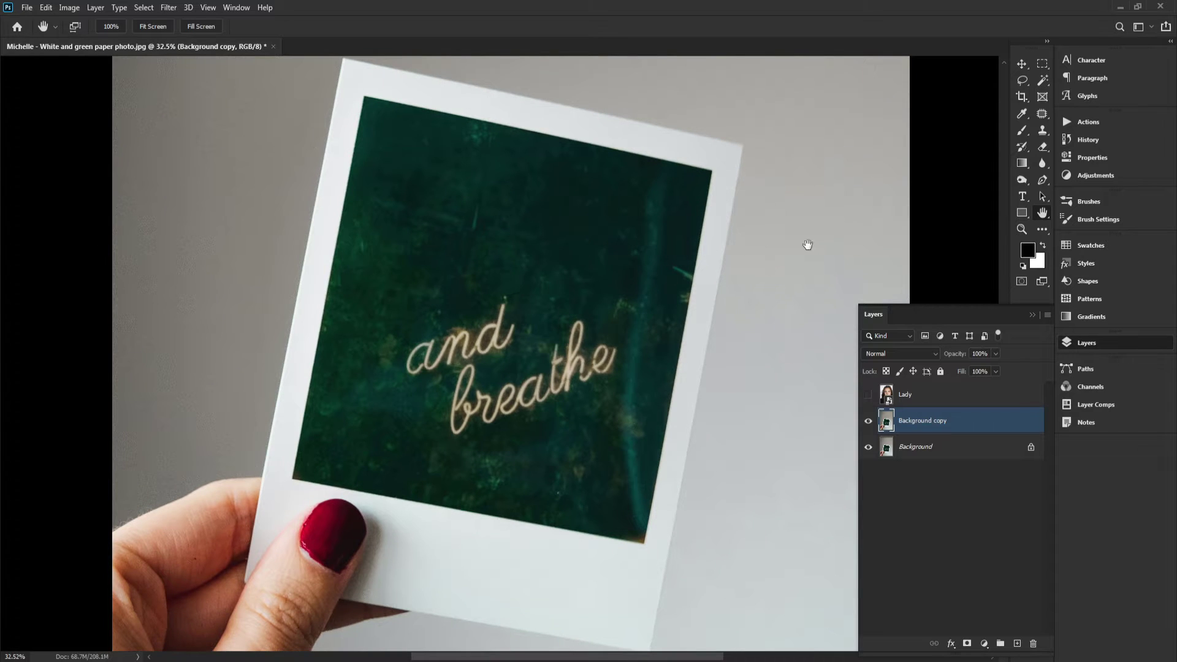
{"action": "left_click_drag", "start_coordinate": [518, 169], "coordinate": [513, 191]}
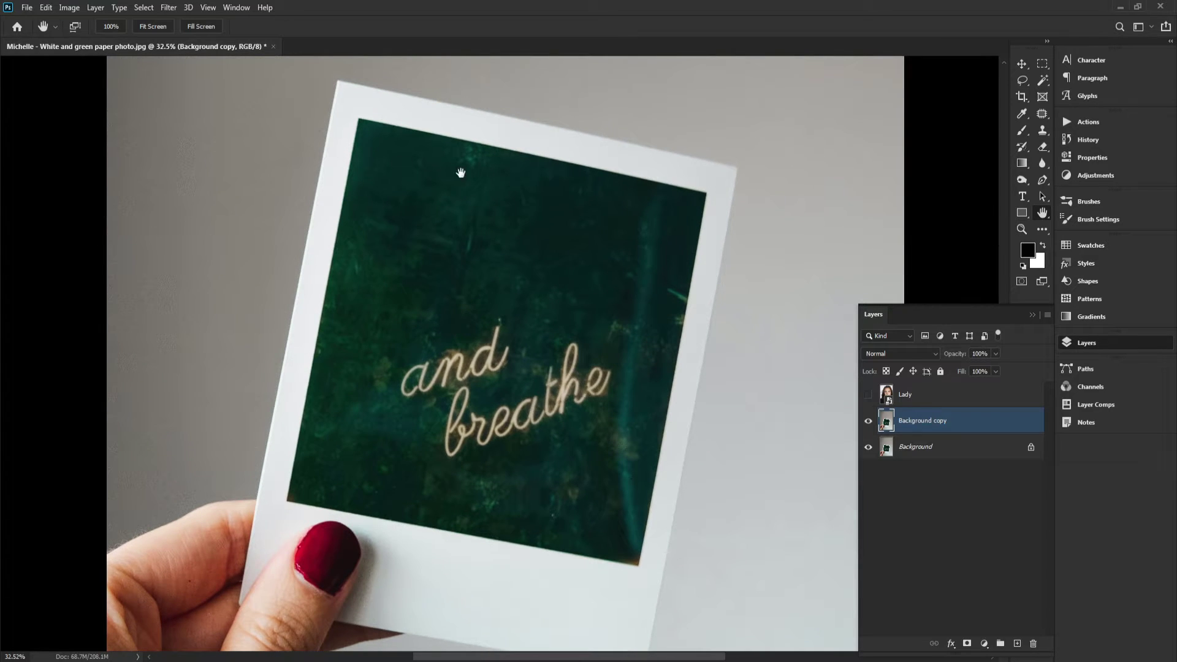
{"action": "left_click_drag", "start_coordinate": [414, 205], "coordinate": [412, 262]}
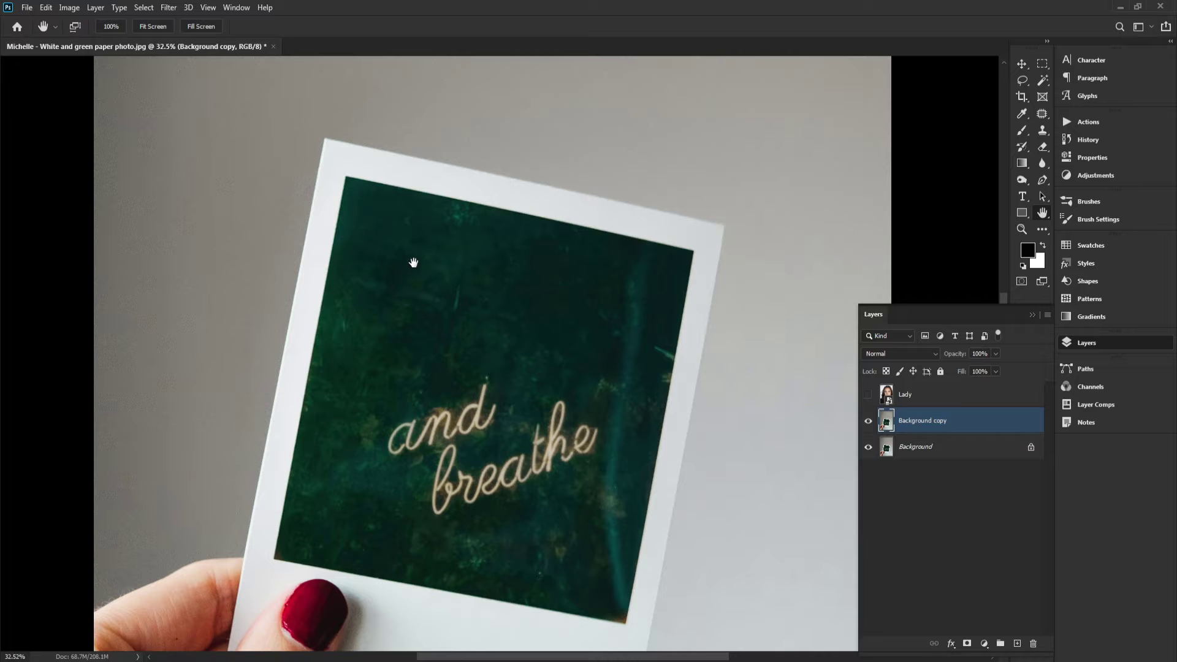
{"action": "left_click", "coordinate": [868, 399]}
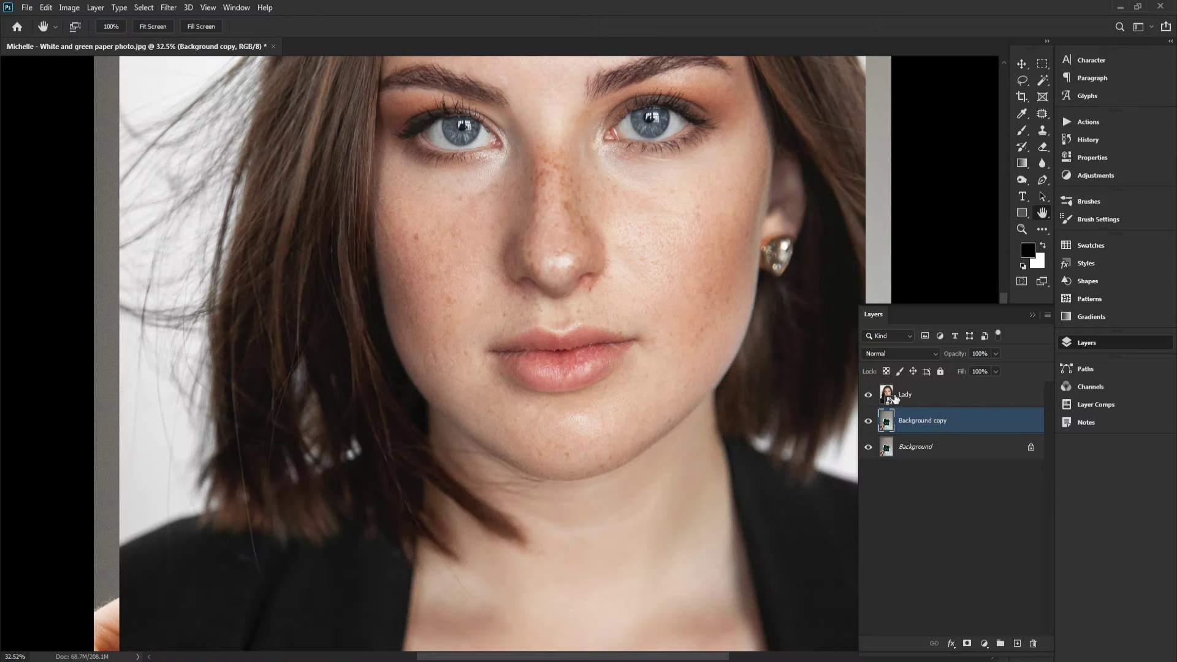
{"action": "left_click", "coordinate": [893, 399]}
{"action": "left_click_drag", "start_coordinate": [639, 339], "coordinate": [612, 338]}
{"action": "left_click_drag", "start_coordinate": [643, 311], "coordinate": [610, 410]}
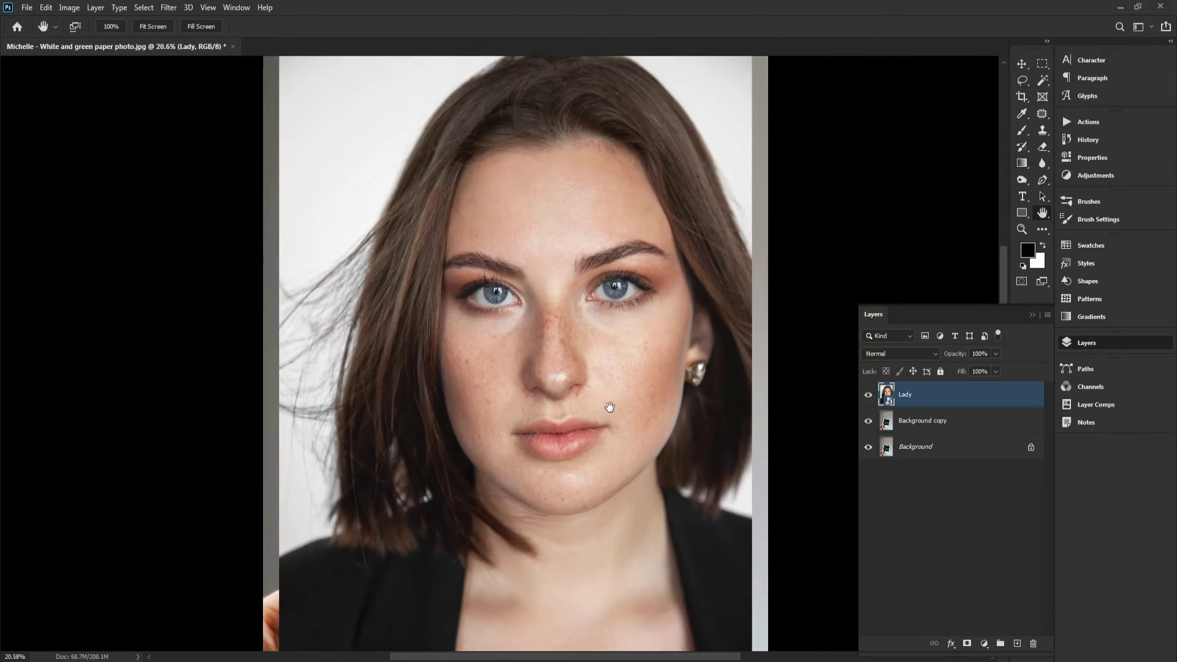
Lower the Lady layer's opacity to 60%
{"action": "left_click", "coordinate": [167, 27]}
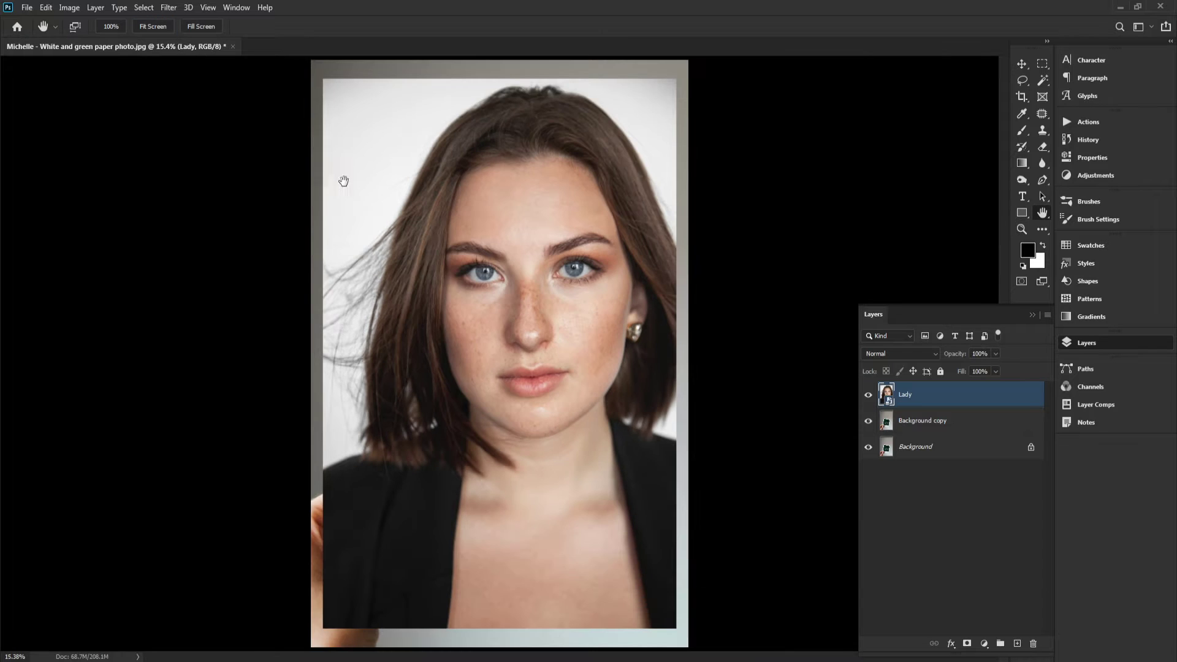
{"action": "left_click", "coordinate": [994, 354]}
{"action": "left_click_drag", "start_coordinate": [974, 367], "coordinate": [973, 366]}
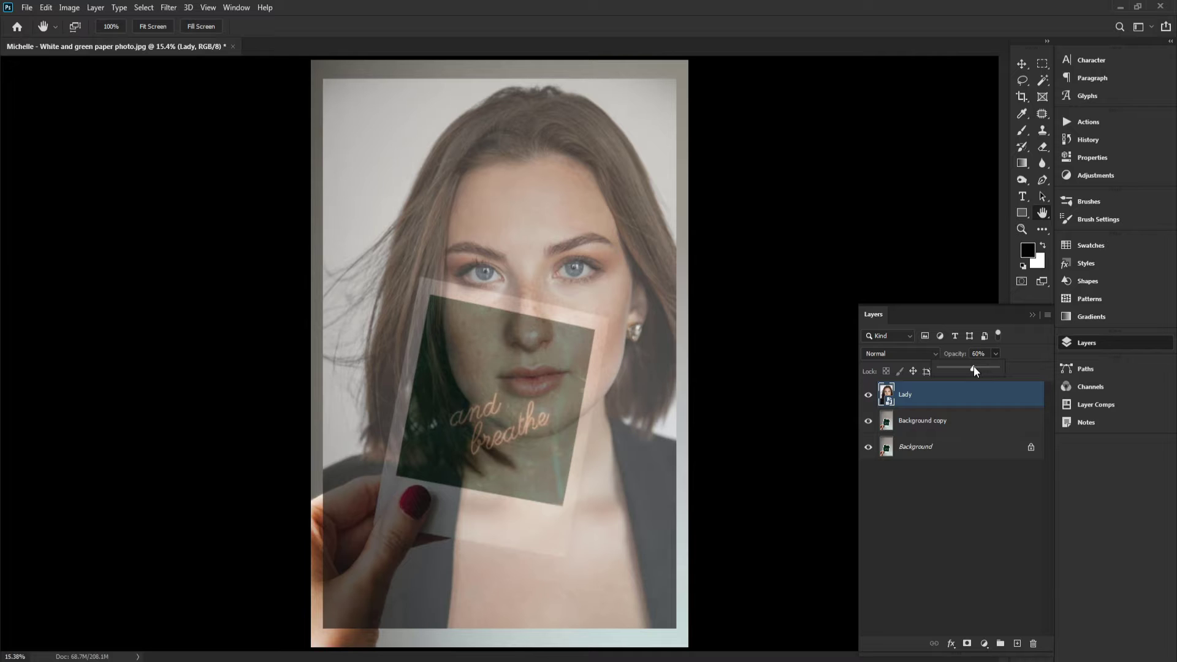
Free Transform the Lady layer, scaling it down proportionally to 58.5%
{"action": "left_click", "coordinate": [550, 355]}
{"action": "key", "text": "ctrl+t"}
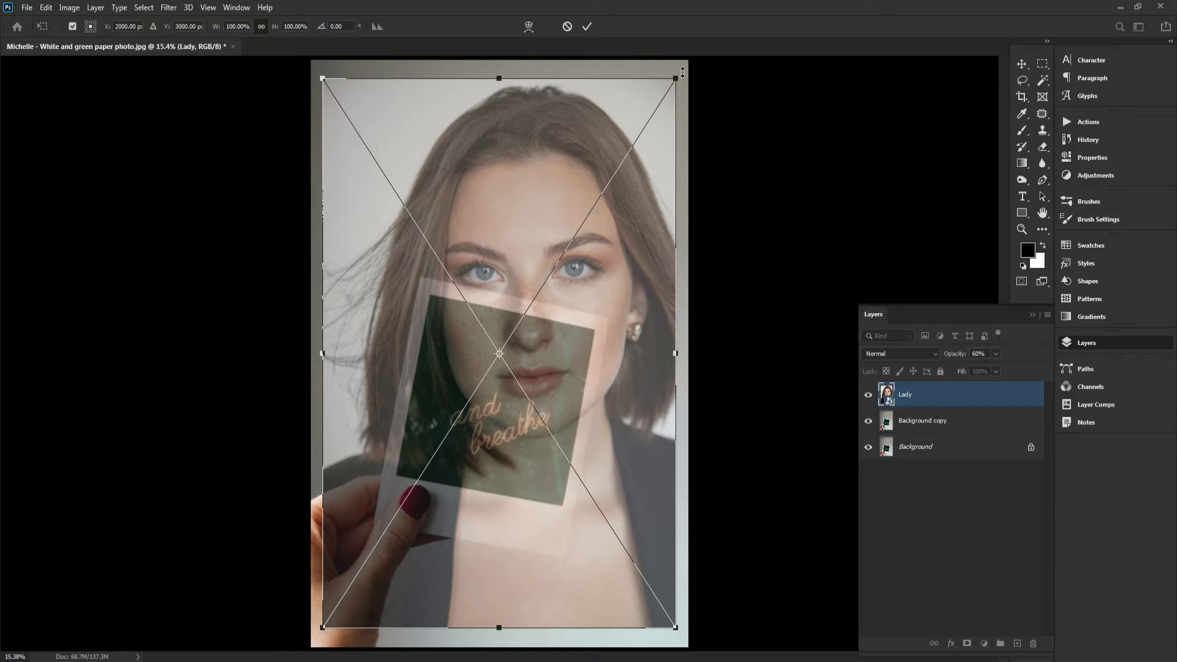
{"action": "left_click_drag", "start_coordinate": [678, 79], "coordinate": [610, 202]}
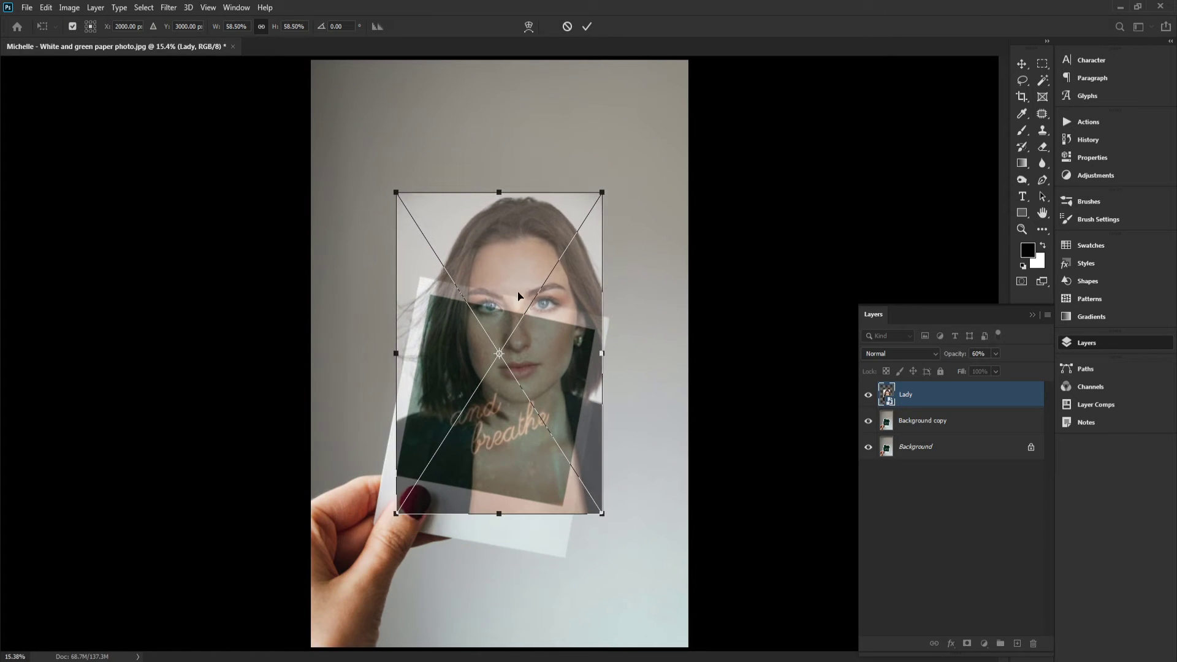
Move the transformed Lady layer up over the card and rotate it about 11° to match the polaroid's tilt
{"action": "left_click_drag", "start_coordinate": [502, 298], "coordinate": [529, 239]}
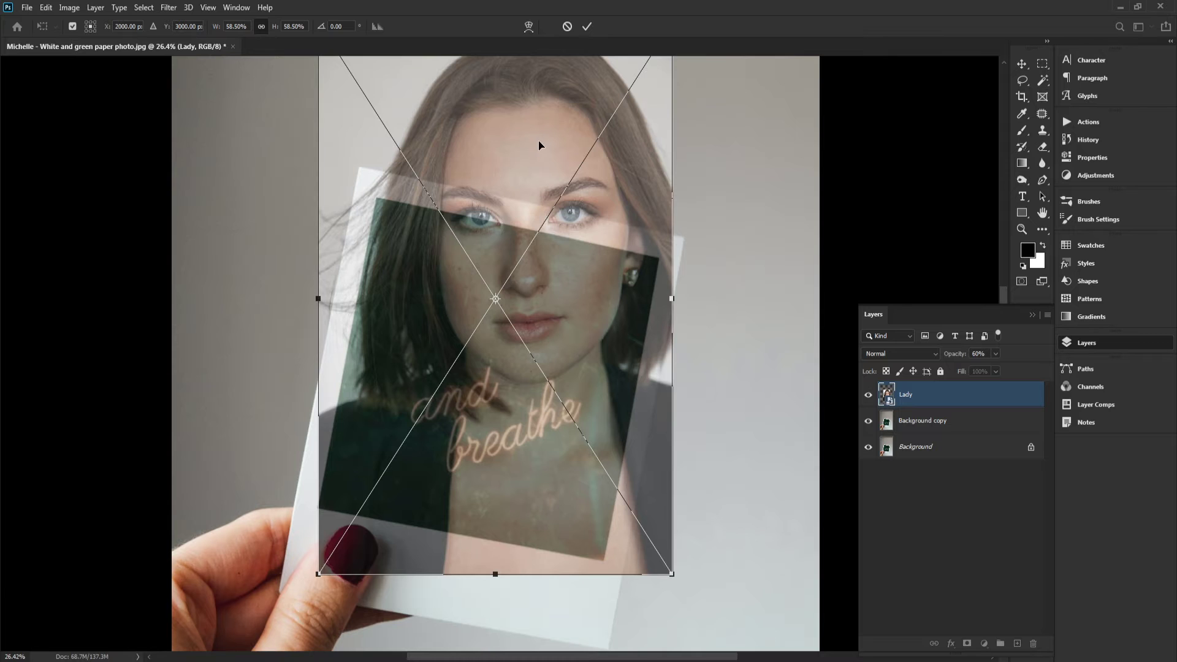
{"action": "left_click_drag", "start_coordinate": [539, 145], "coordinate": [533, 239]}
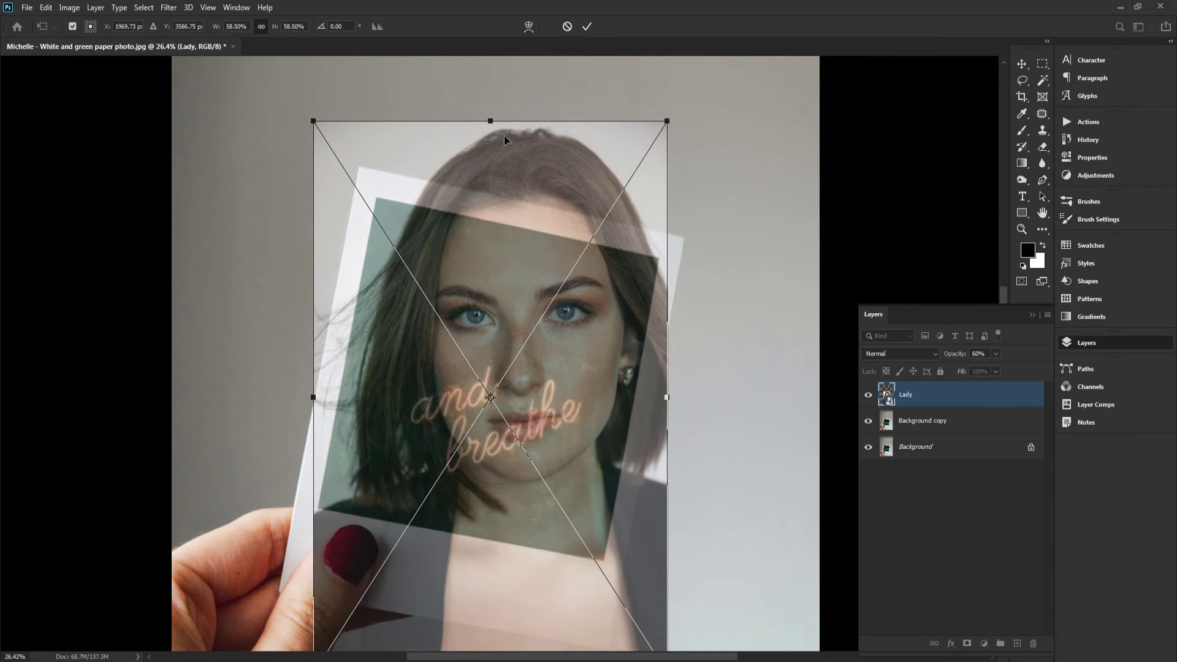
{"action": "left_click_drag", "start_coordinate": [351, 114], "coordinate": [420, 115]}
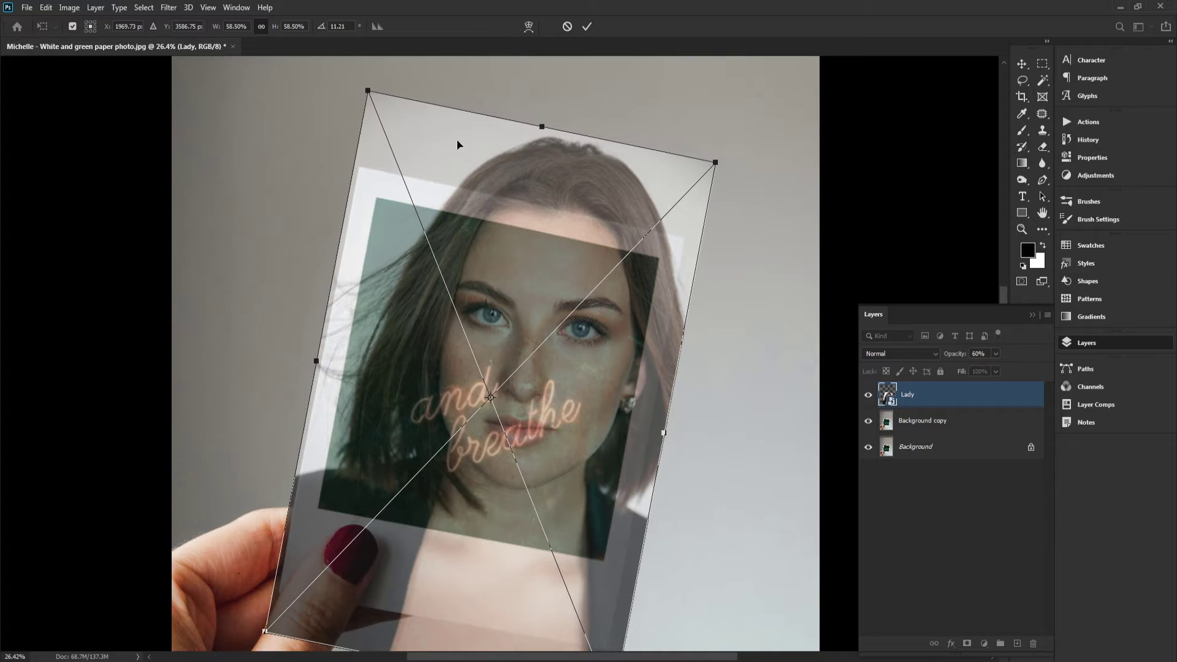
{"action": "left_click_drag", "start_coordinate": [537, 156], "coordinate": [525, 226]}
Refine the portrait's rotation to about 11.65° and nudge its position over the card's photo area
{"action": "scroll", "coordinate": [524, 227], "scroll_direction": "up", "scroll_amount": 3}
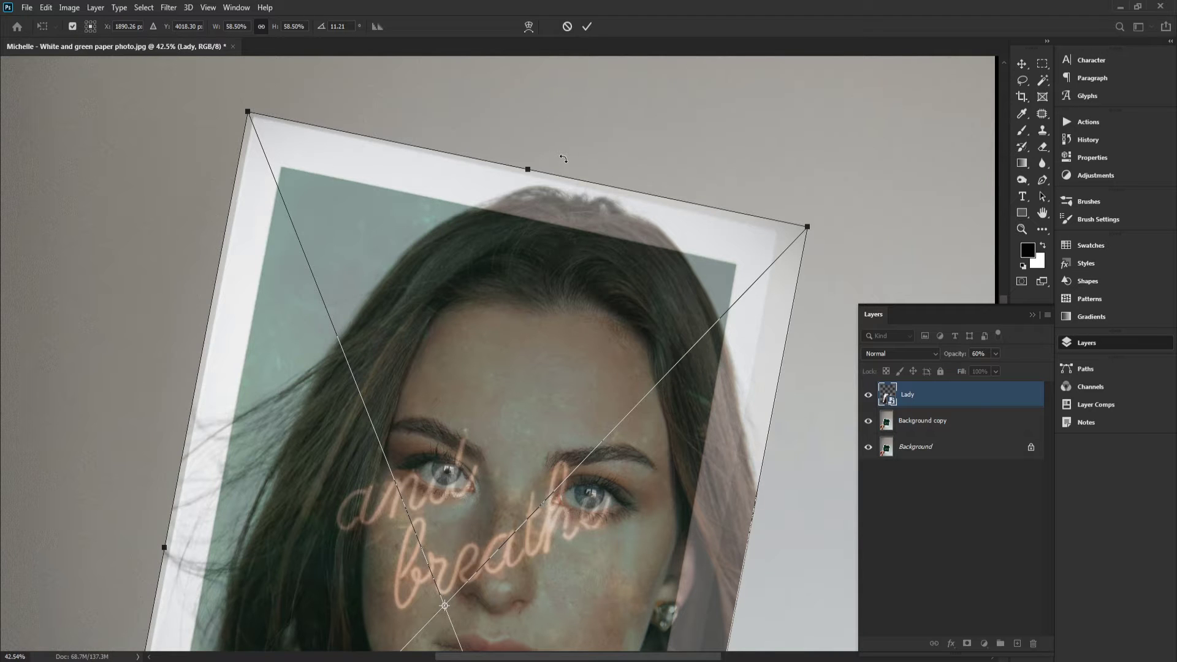
{"action": "left_click_drag", "start_coordinate": [563, 158], "coordinate": [566, 158]}
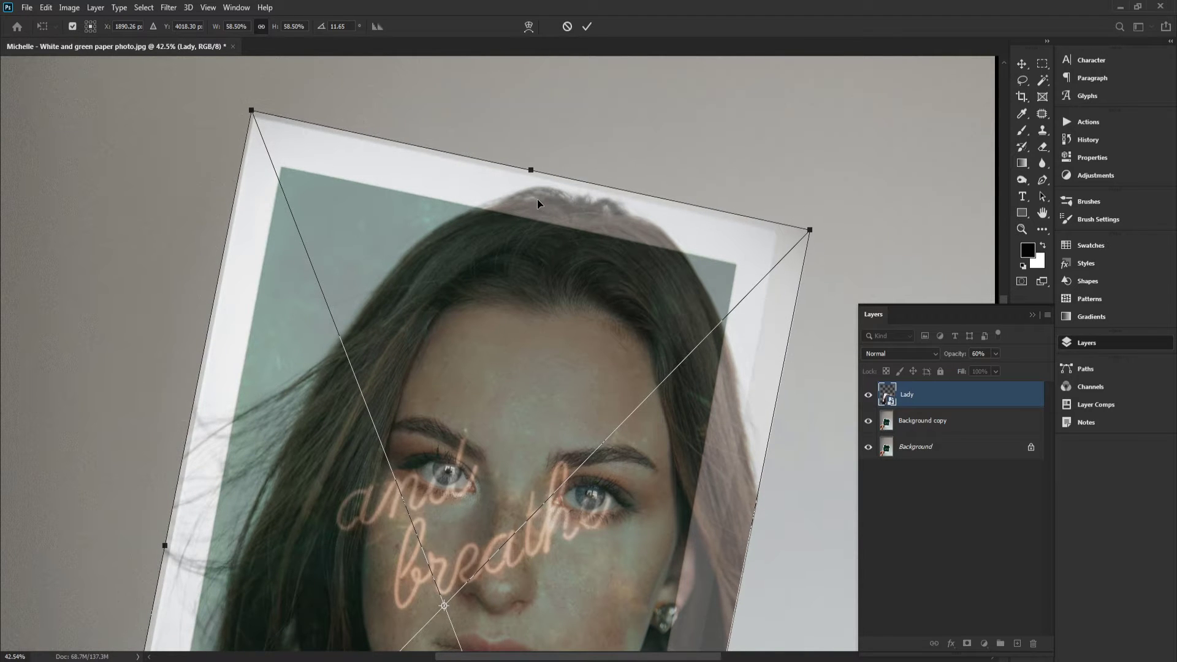
{"action": "left_click_drag", "start_coordinate": [537, 198], "coordinate": [530, 230]}
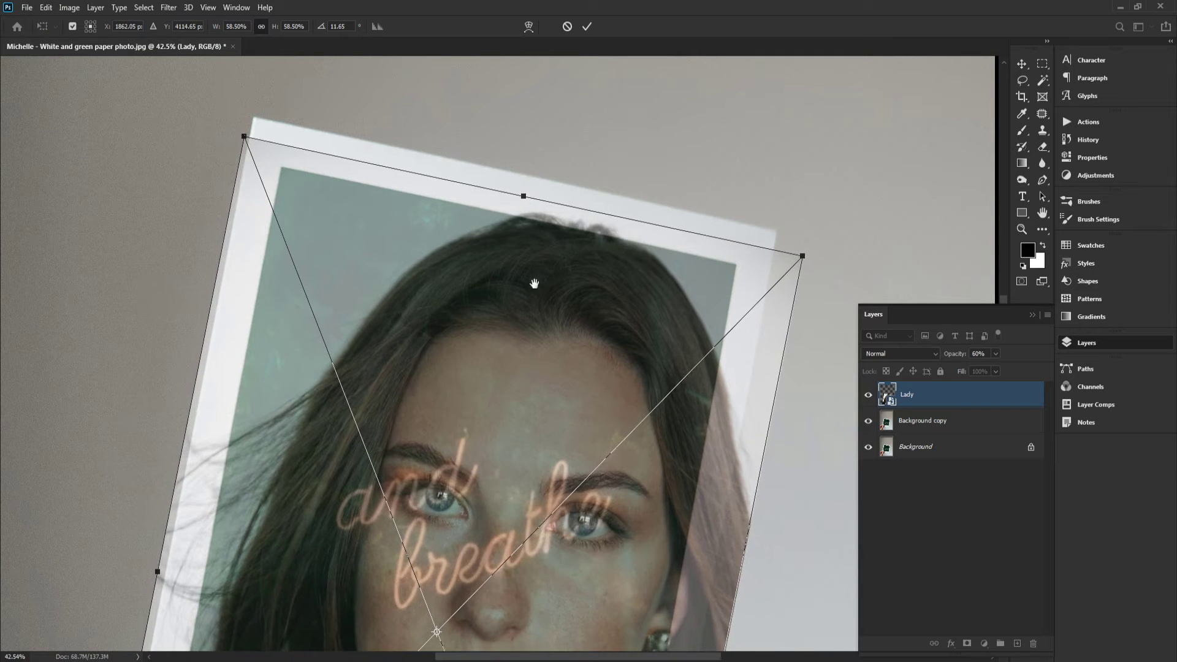
{"action": "scroll", "coordinate": [539, 245], "scroll_direction": "down", "scroll_amount": 2}
{"action": "scroll", "coordinate": [546, 226], "scroll_direction": "down", "scroll_amount": 2}
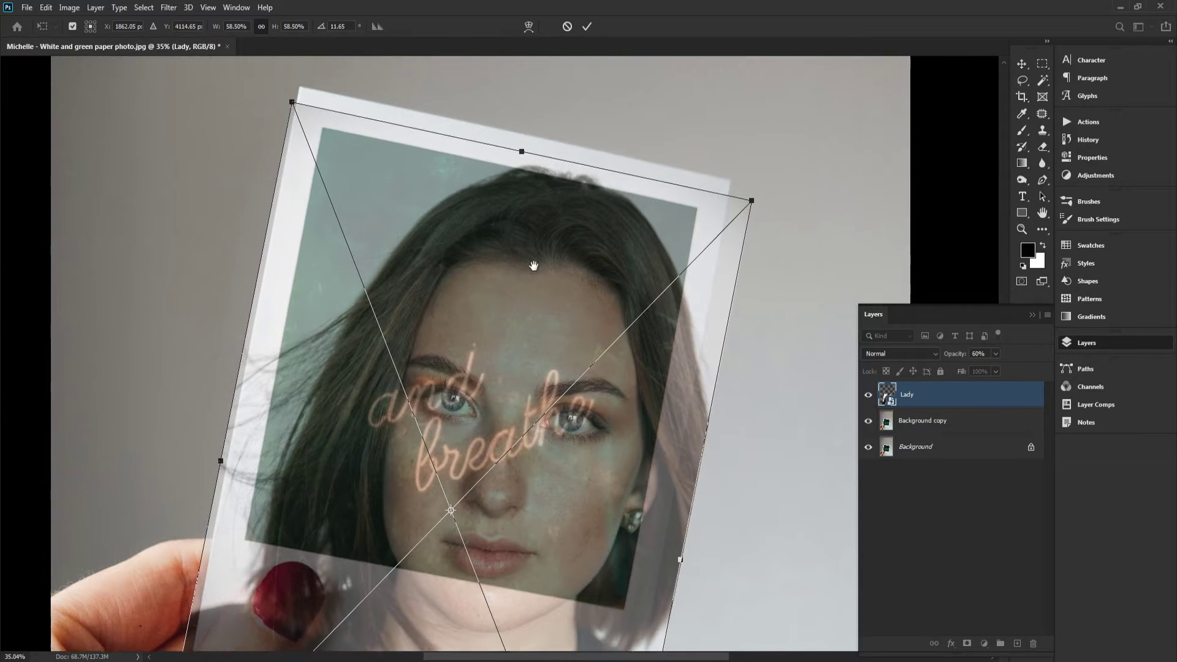
{"action": "left_click_drag", "start_coordinate": [523, 189], "coordinate": [521, 203]}
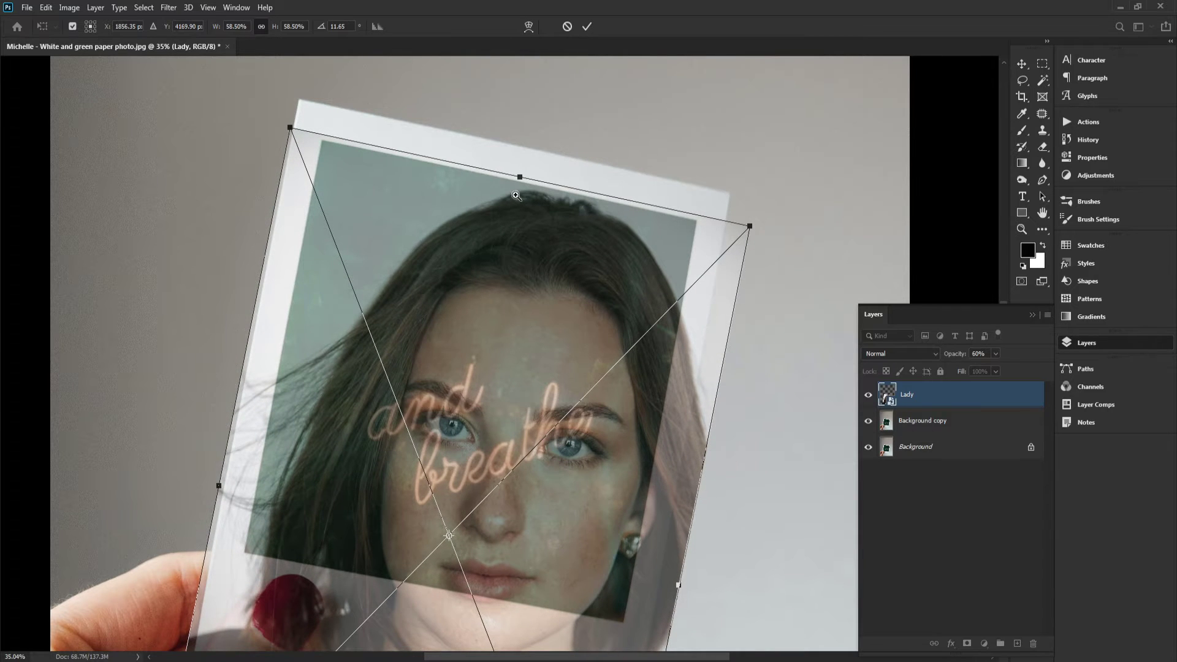
{"action": "scroll", "coordinate": [517, 195], "scroll_direction": "up", "scroll_amount": 4}
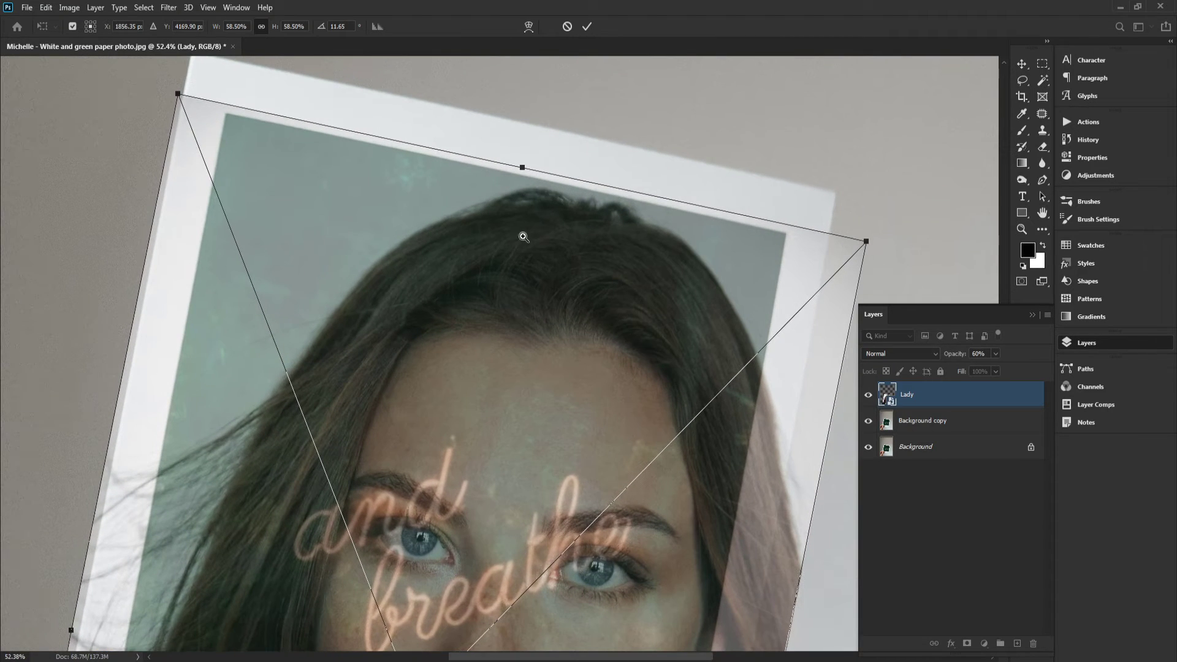
{"action": "scroll", "coordinate": [524, 237], "scroll_direction": "down", "scroll_amount": 4}
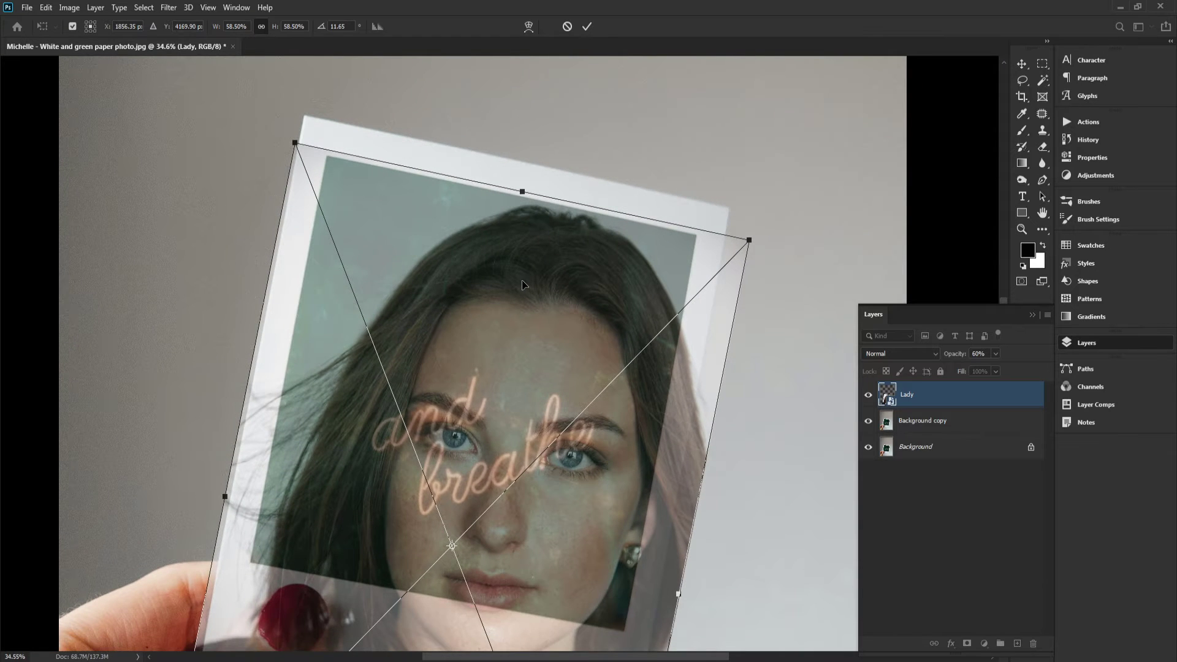
{"action": "left_click_drag", "start_coordinate": [523, 285], "coordinate": [542, 218]}
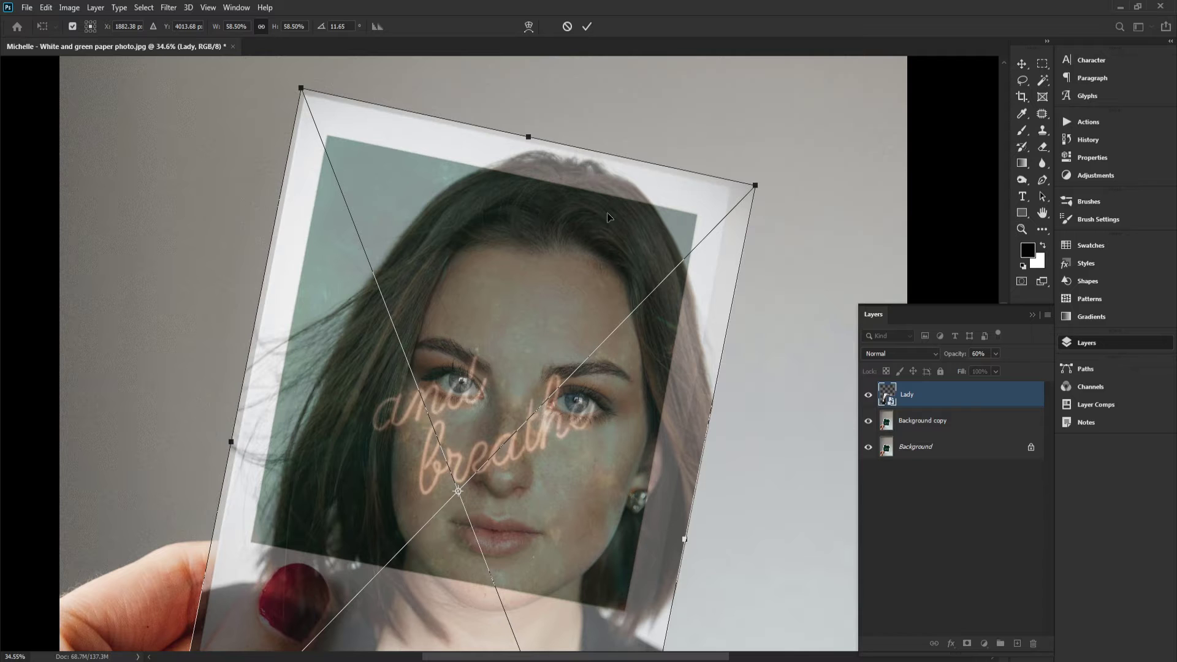
Scale the portrait down to about 48.6% and move it up within the card
{"action": "left_click_drag", "start_coordinate": [753, 187], "coordinate": [690, 227]}
{"action": "left_click_drag", "start_coordinate": [594, 248], "coordinate": [593, 172]}
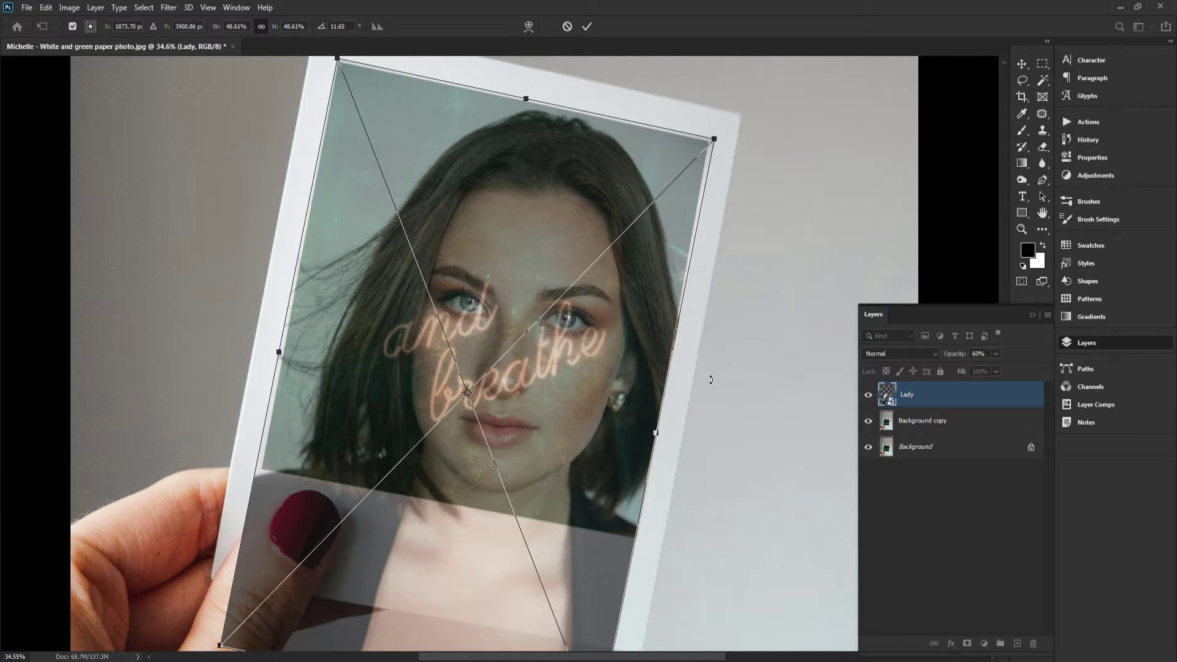
Adjust the portrait's rotation to about 11.5° and reposition it inside the card's frame
{"action": "left_click_drag", "start_coordinate": [710, 380], "coordinate": [678, 373]}
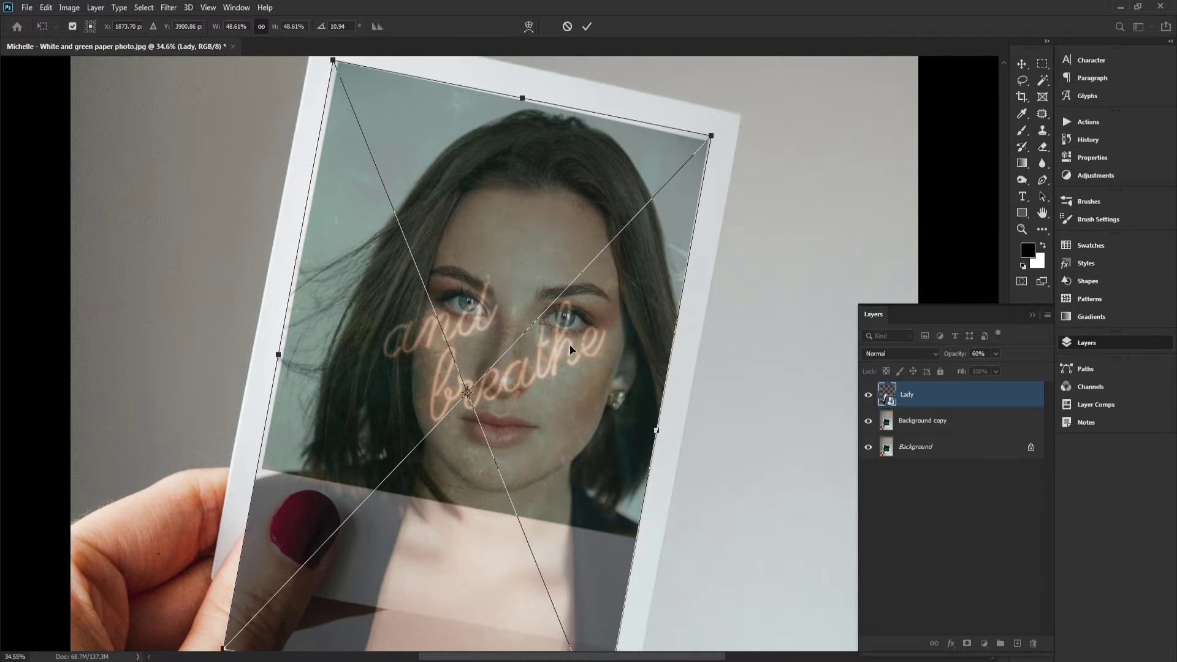
{"action": "left_click_drag", "start_coordinate": [587, 360], "coordinate": [588, 360]}
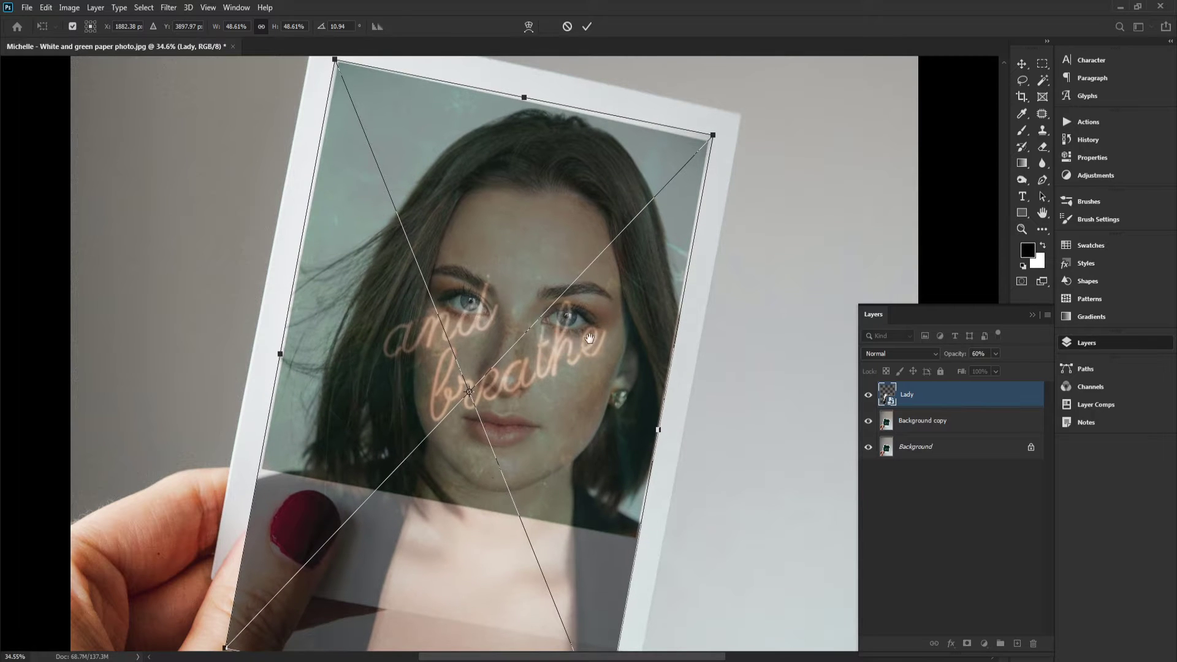
{"action": "left_click_drag", "start_coordinate": [558, 131], "coordinate": [548, 194]}
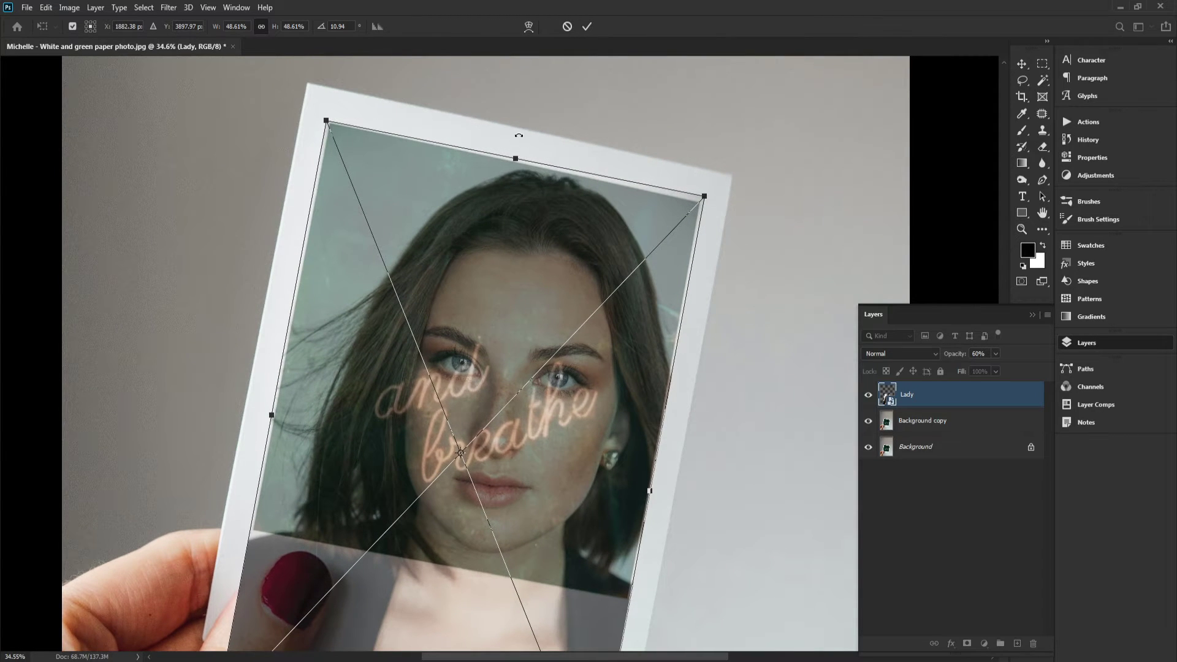
{"action": "left_click_drag", "start_coordinate": [520, 135], "coordinate": [522, 136]}
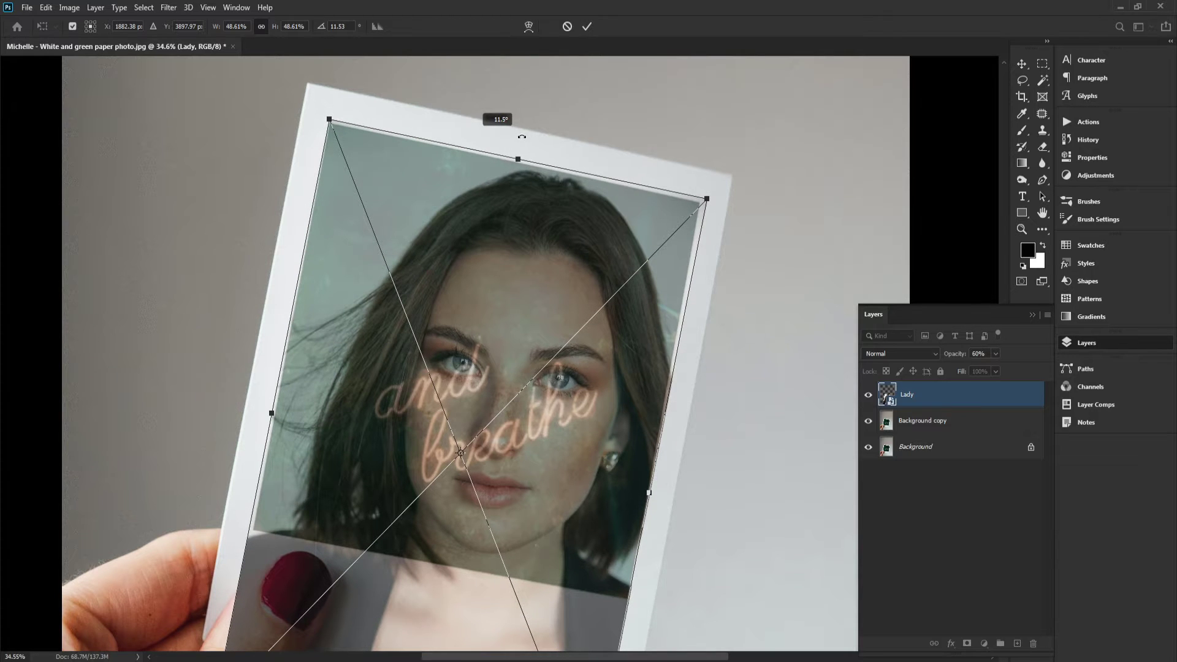
{"action": "left_click_drag", "start_coordinate": [519, 314], "coordinate": [519, 240]}
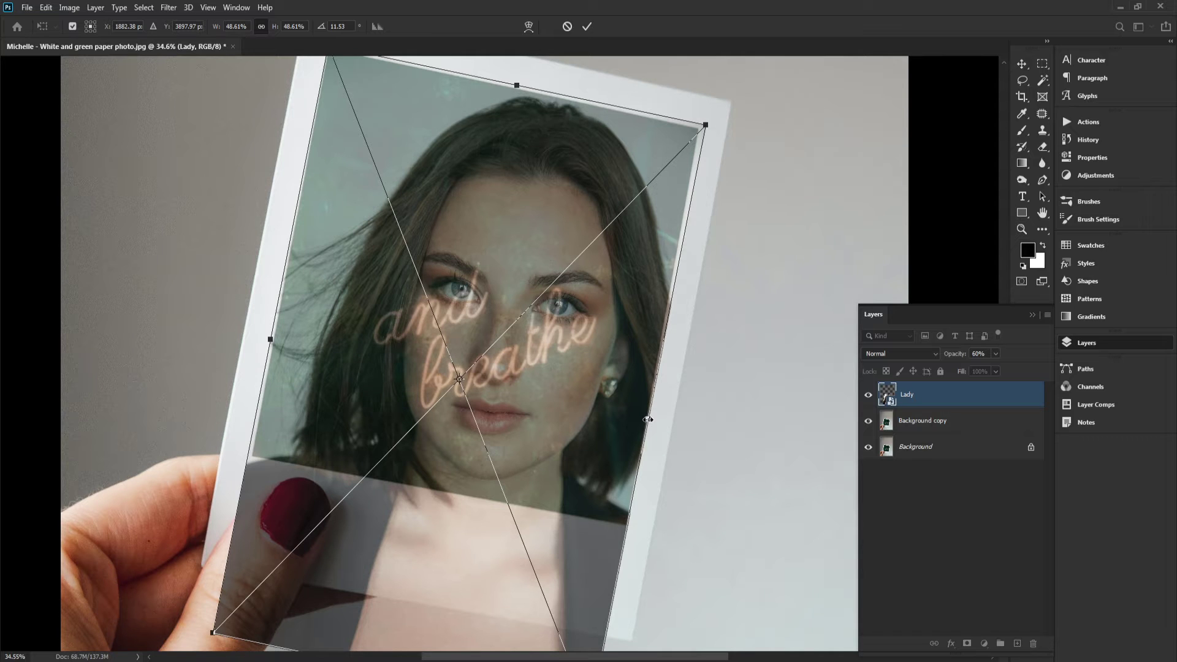
Widen the portrait slightly to about 48.85% and commit the Free Transform
{"action": "left_click_drag", "start_coordinate": [648, 419], "coordinate": [648, 420]}
{"action": "scroll", "coordinate": [582, 252], "scroll_direction": "up", "scroll_amount": 2}
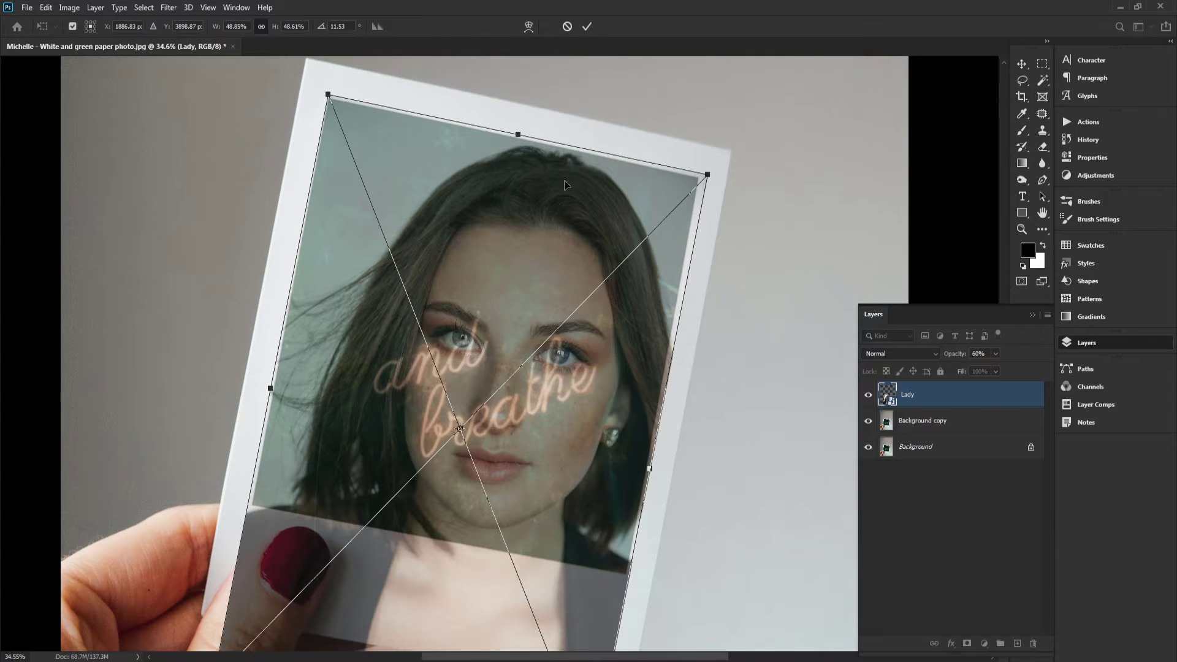
{"action": "left_click", "coordinate": [586, 28]}
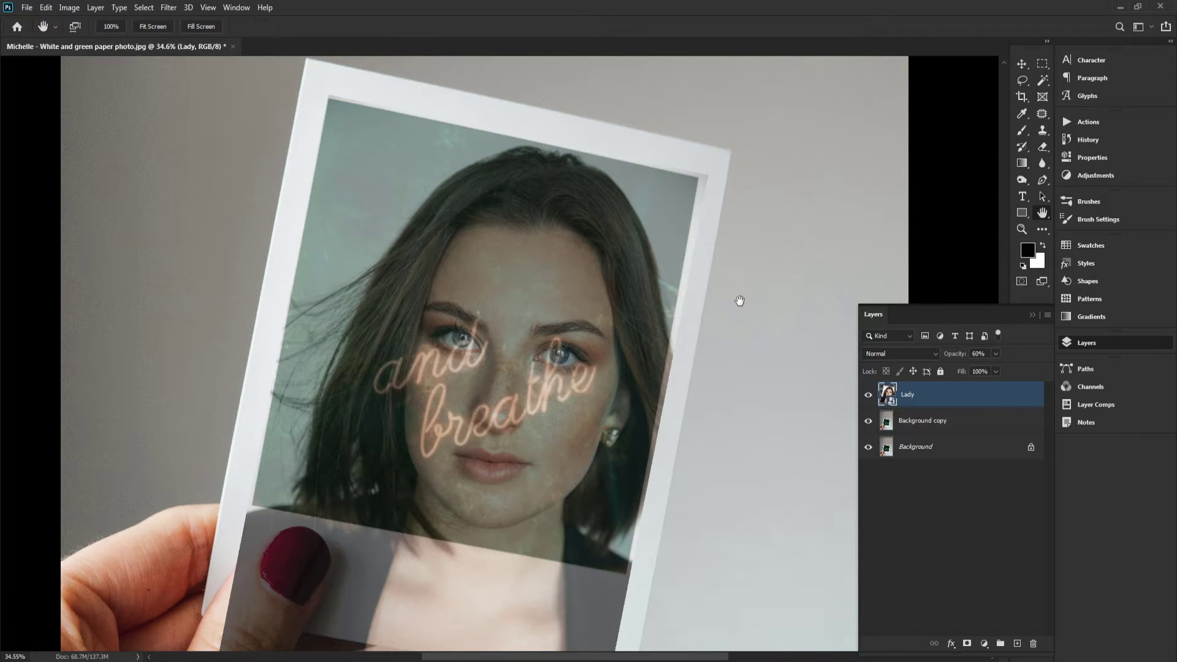
Raise the Lady layer's opacity to 73% and nudge the portrait slightly upward
{"action": "mouse_move", "coordinate": [952, 355]}
{"action": "left_mouse_down"}
{"action": "mouse_move", "coordinate": [961, 363]}
{"action": "mouse_move", "coordinate": [942, 356]}
{"action": "left_mouse_up"}
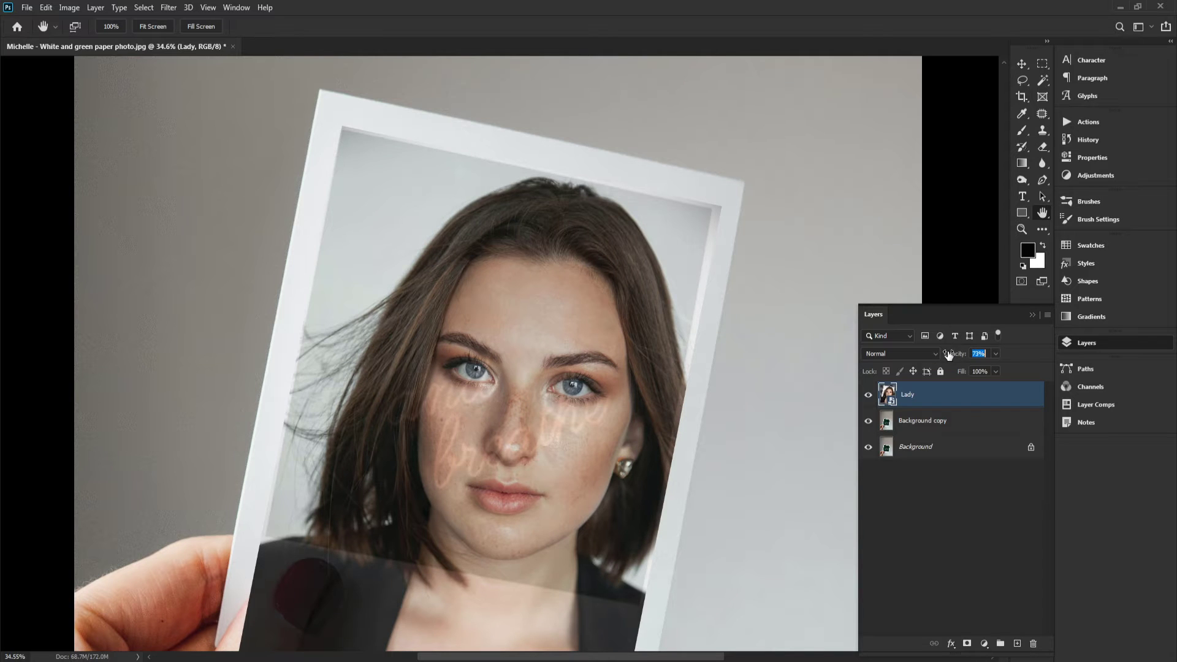
{"action": "key", "text": "v"}
{"action": "left_click_drag", "start_coordinate": [583, 372], "coordinate": [575, 342]}
Set the Lady layer's opacity back to 100%
{"action": "key", "text": "space"}
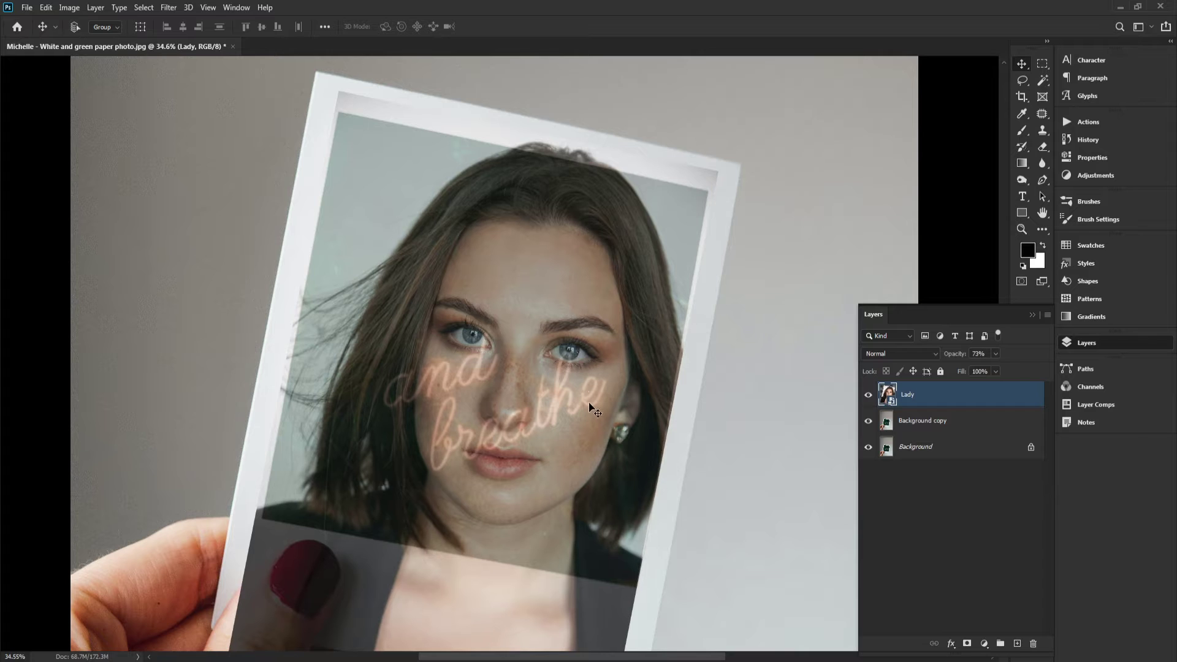
{"action": "left_click_drag", "start_coordinate": [946, 354], "coordinate": [1002, 361]}
{"action": "key", "text": "space"}
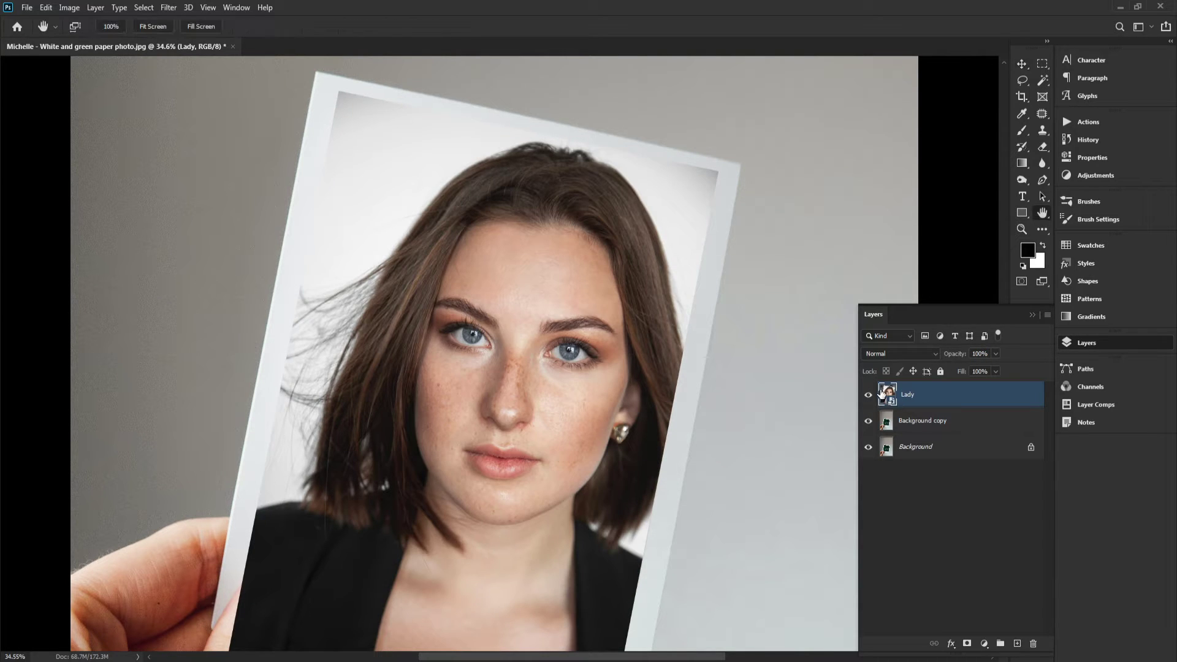
Hide the Lady layer and select the Background copy layer
{"action": "left_click", "coordinate": [868, 398]}
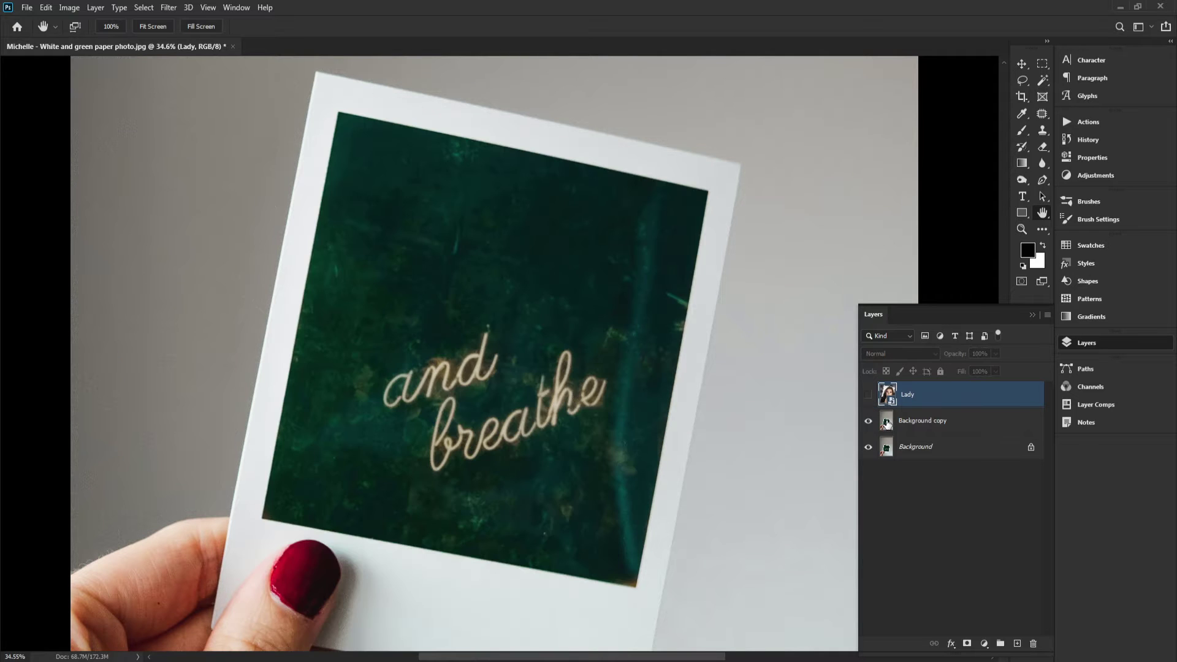
{"action": "left_click", "coordinate": [889, 423]}
{"action": "key", "text": "u"}
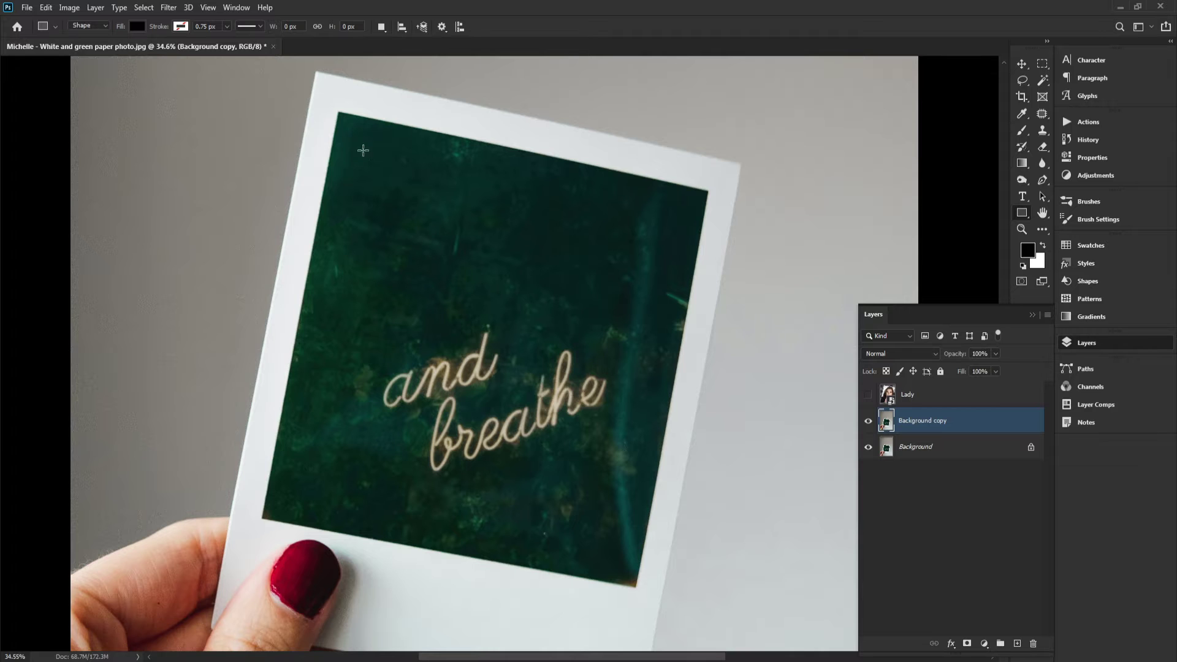
Draw a rectangle shape about 1411 × 2237 px over the polaroid's photo area
{"action": "scroll", "coordinate": [402, 191], "scroll_direction": "up", "scroll_amount": 3}
{"action": "scroll", "coordinate": [402, 199], "scroll_direction": "down", "scroll_amount": 2}
{"action": "scroll", "coordinate": [425, 204], "scroll_direction": "up", "scroll_amount": 1}
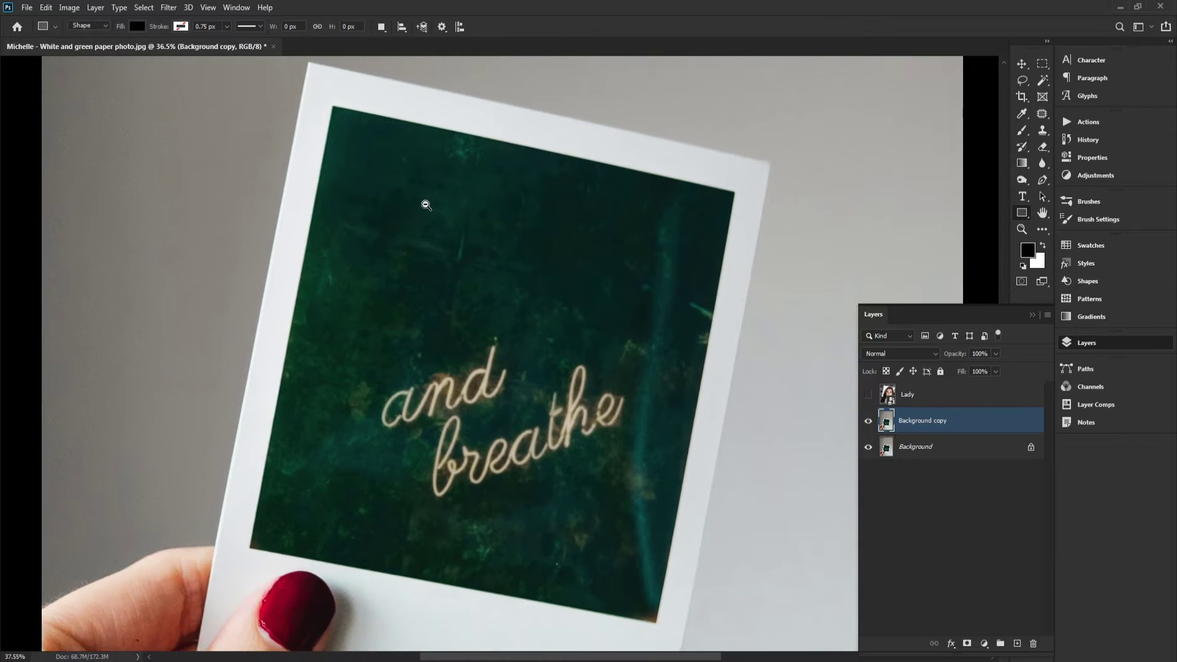
{"action": "scroll", "coordinate": [426, 205], "scroll_direction": "up", "scroll_amount": 2}
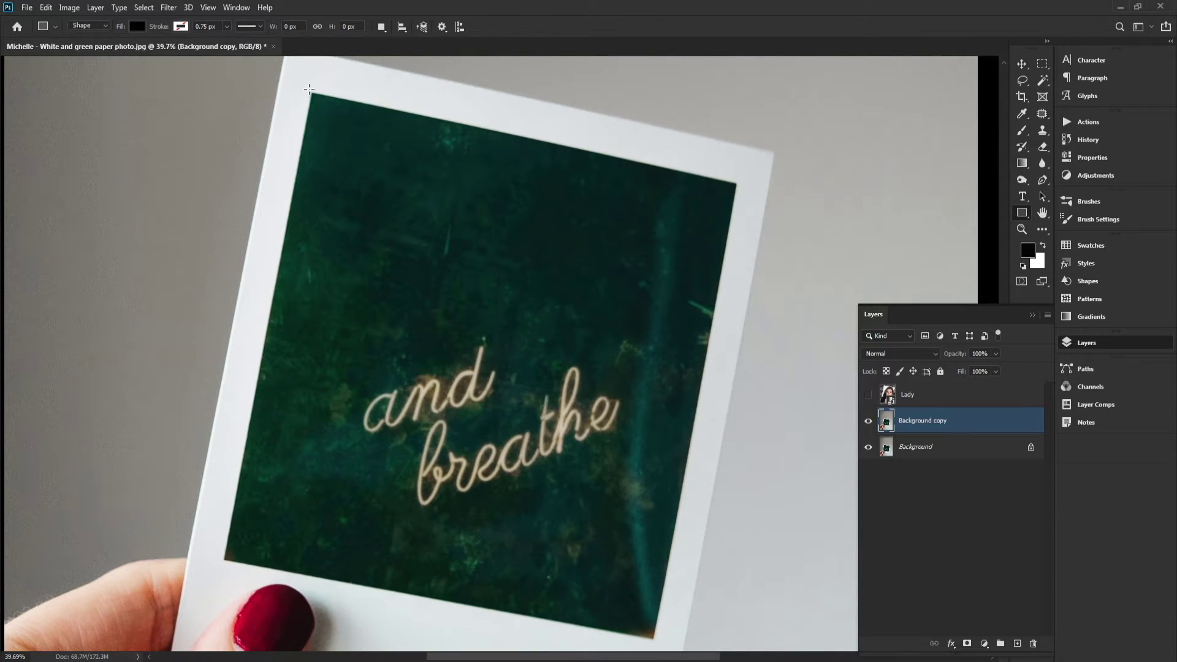
{"action": "left_click_drag", "start_coordinate": [309, 89], "coordinate": [651, 645]}
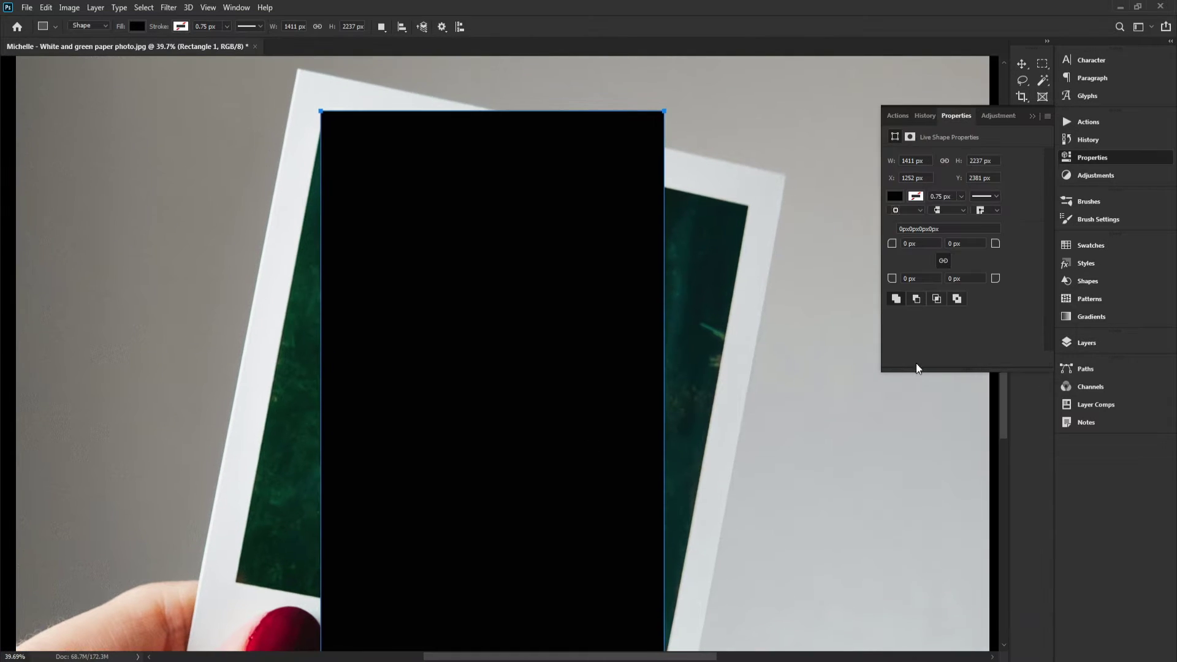
Set the Rectangle 1 layer's fill to 0%
{"action": "left_click", "coordinate": [1078, 344]}
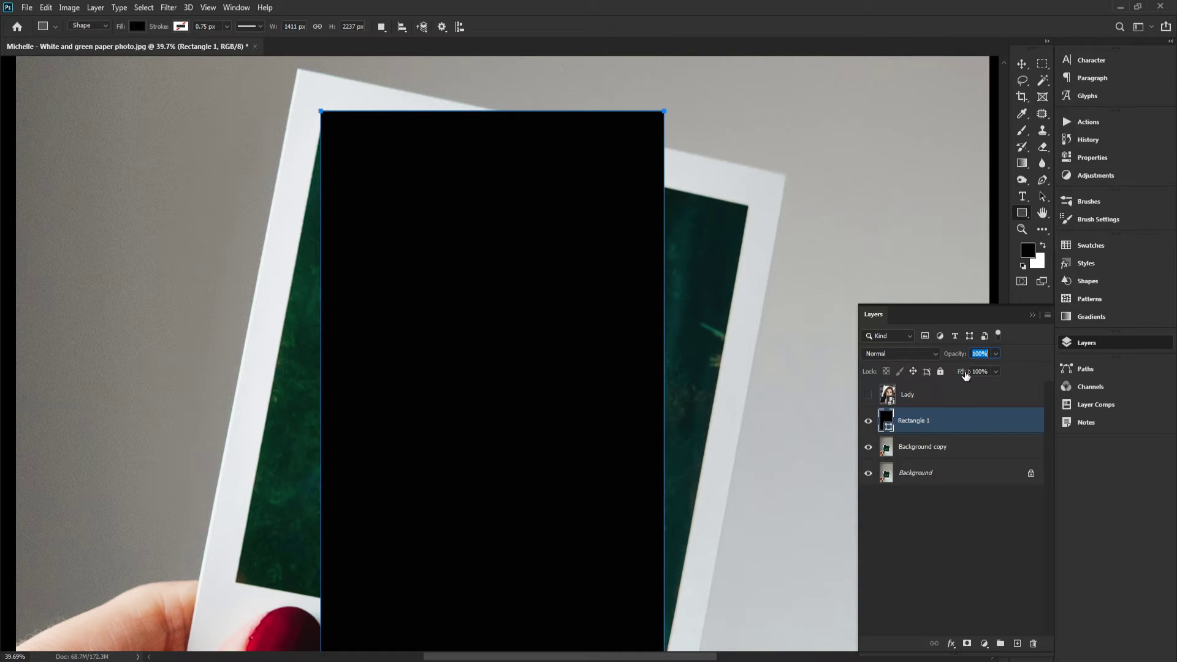
{"action": "left_click_drag", "start_coordinate": [964, 375], "coordinate": [962, 376]}
{"action": "key", "text": "shift+Tab"}
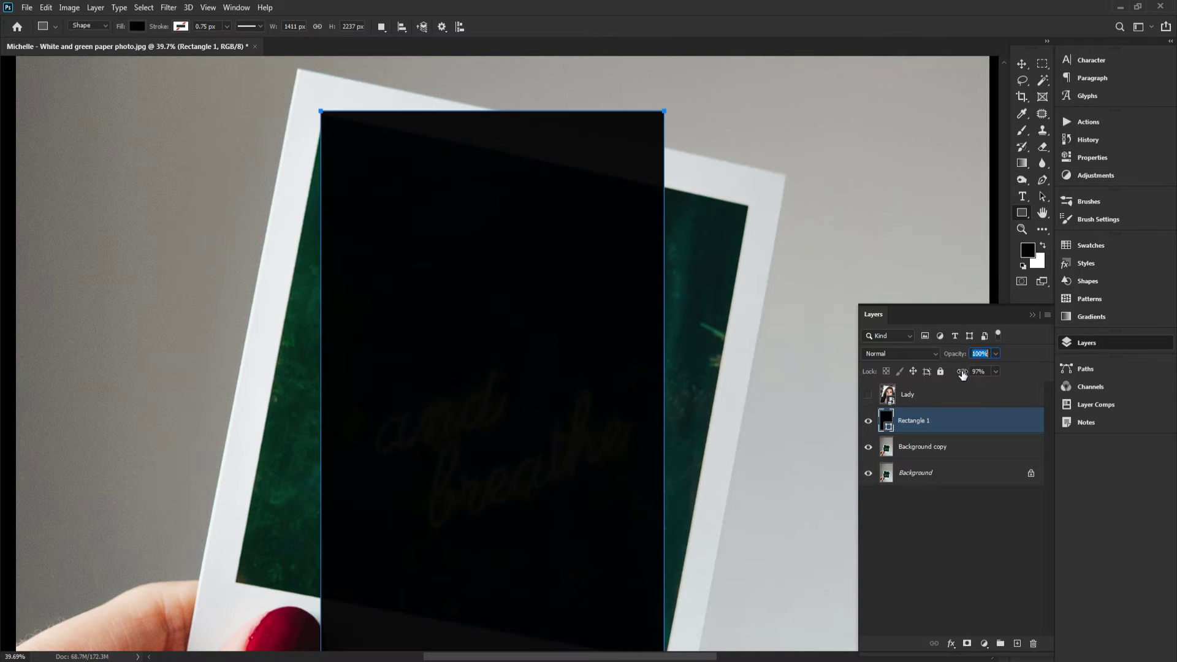
{"action": "left_click_drag", "start_coordinate": [961, 375], "coordinate": [758, 384]}
Align the rectangle's top-left corner with the photo area's top-left corner
{"action": "left_click_drag", "start_coordinate": [643, 343], "coordinate": [635, 350]}
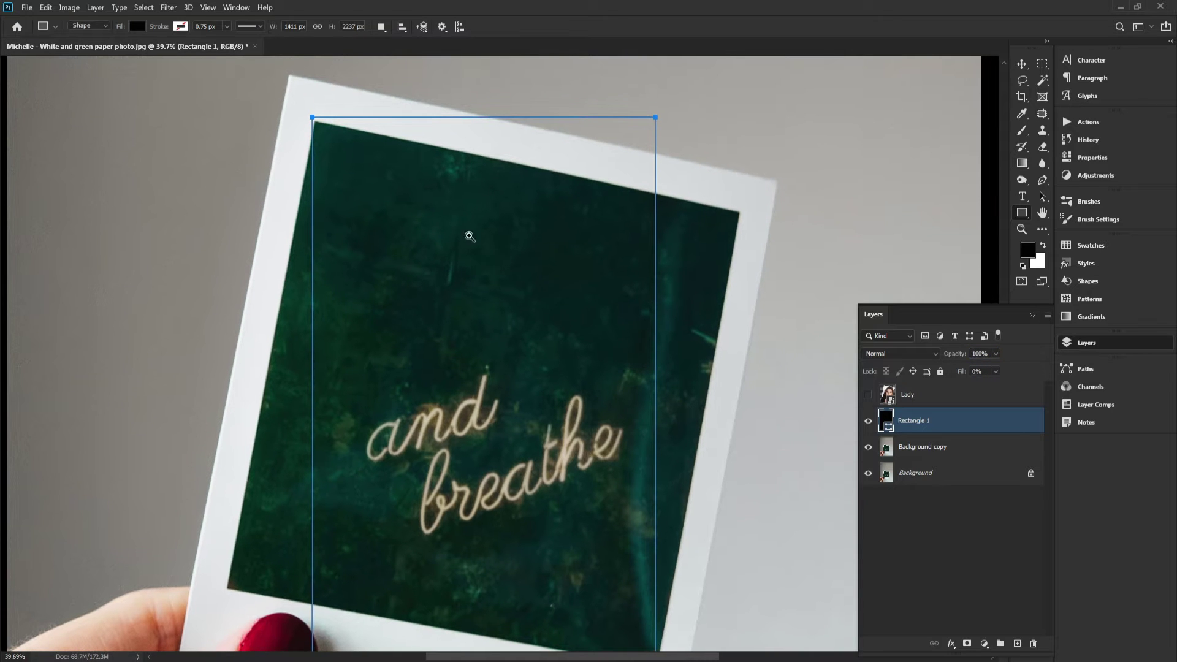
{"action": "left_click_drag", "start_coordinate": [298, 109], "coordinate": [308, 182]}
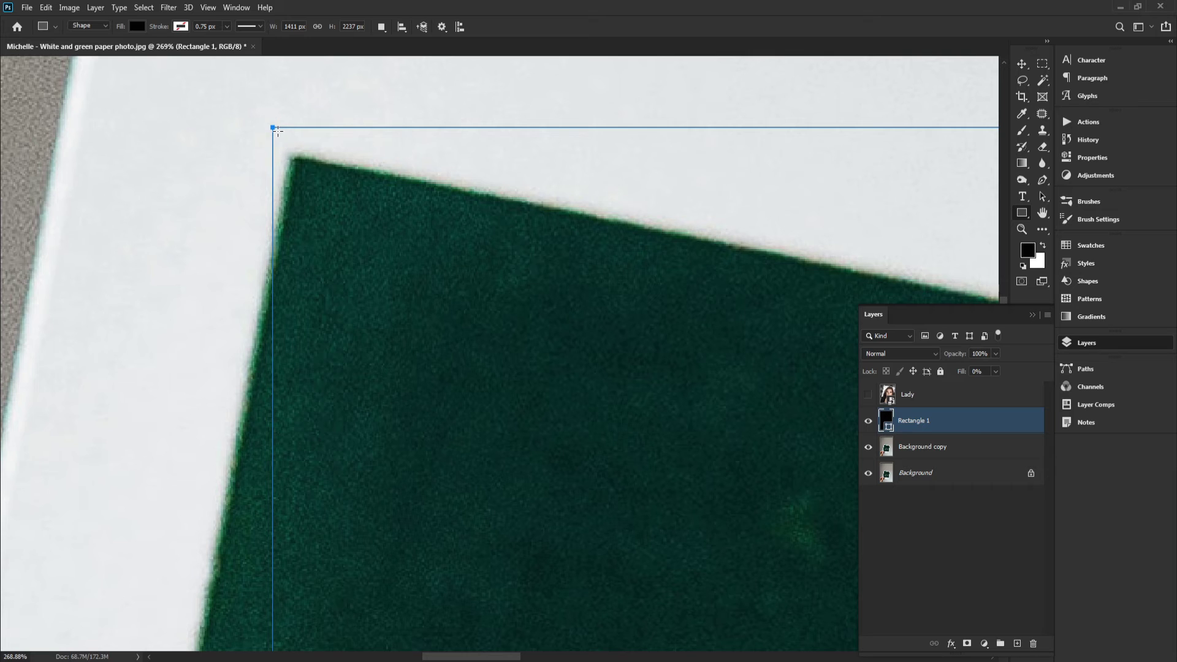
{"action": "left_click_drag", "start_coordinate": [273, 131], "coordinate": [292, 159]}
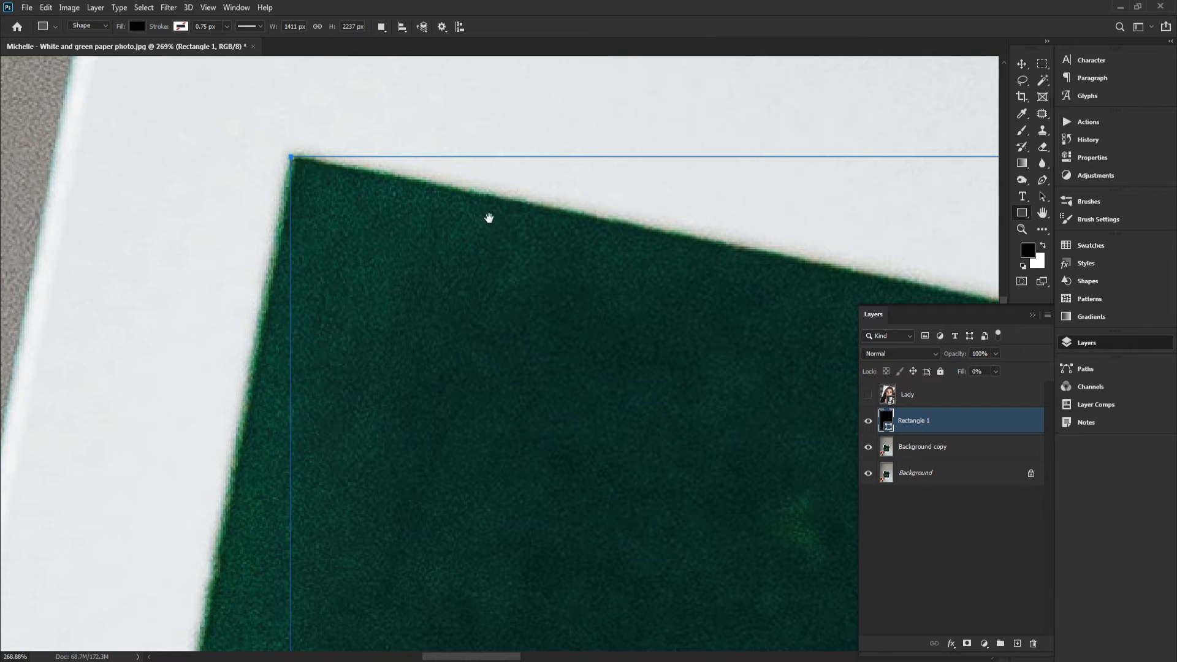
Reposition the rectangle so its top-left corner sits precisely on the photo area's top-left corner
{"action": "left_click_drag", "start_coordinate": [938, 277], "coordinate": [196, 170]}
{"action": "left_click_drag", "start_coordinate": [755, 263], "coordinate": [377, 289]}
{"action": "left_click_drag", "start_coordinate": [503, 193], "coordinate": [457, 346]}
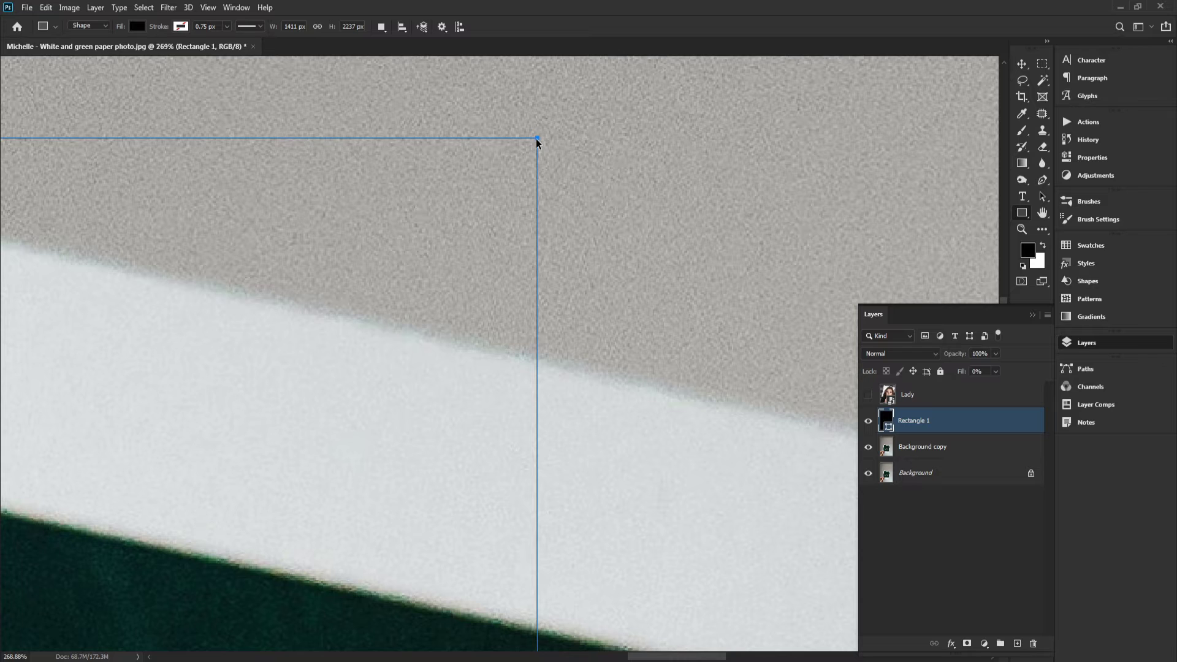
{"action": "left_click_drag", "start_coordinate": [537, 139], "coordinate": [623, 483]}
{"action": "left_click_drag", "start_coordinate": [630, 493], "coordinate": [569, 210]}
{"action": "left_click_drag", "start_coordinate": [329, 200], "coordinate": [570, 254]}
{"action": "left_click_drag", "start_coordinate": [543, 261], "coordinate": [566, 282]}
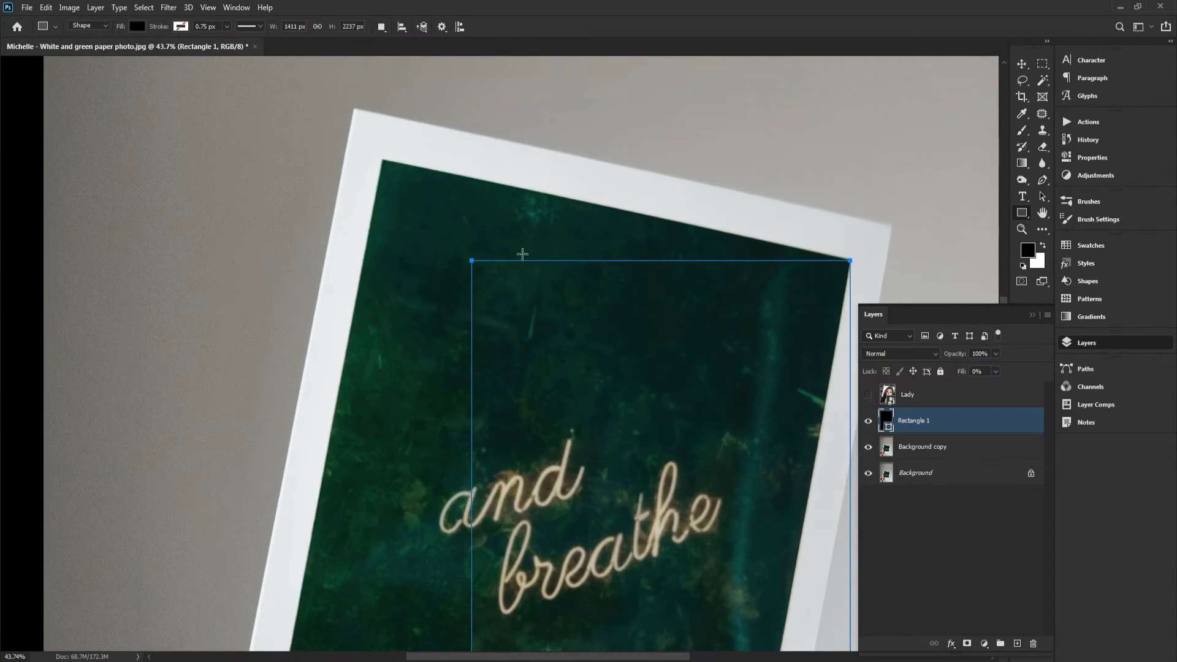
{"action": "left_click_drag", "start_coordinate": [470, 261], "coordinate": [368, 196]}
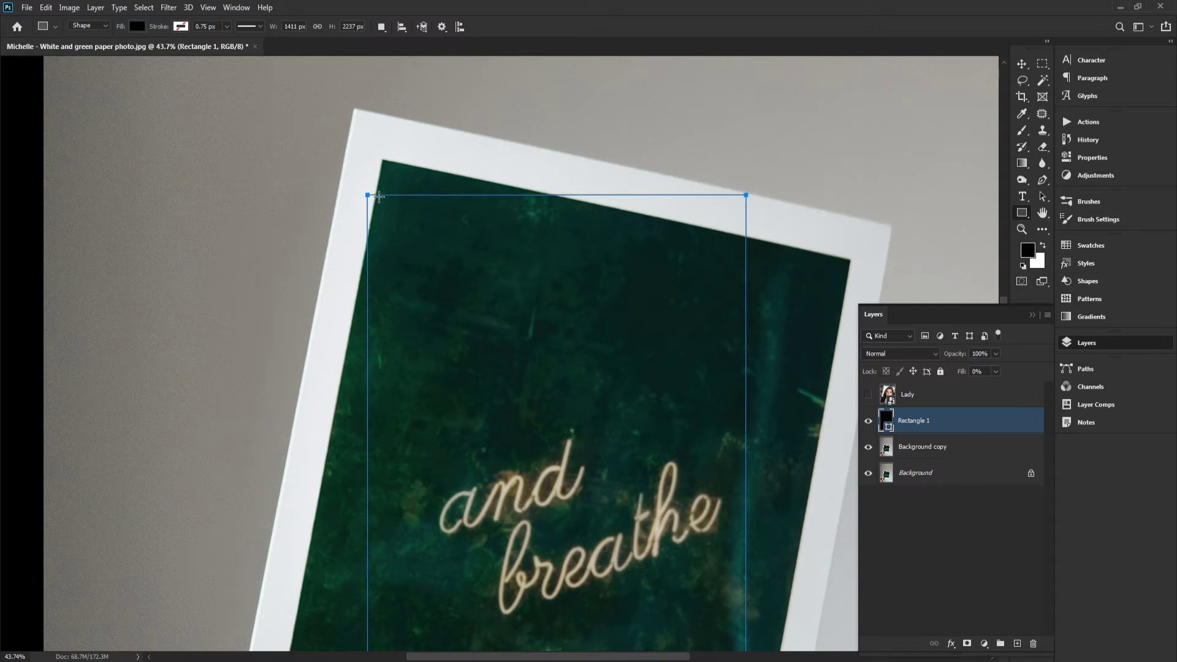
{"action": "left_click", "coordinate": [347, 175], "text": "ctrl"}
{"action": "left_click", "coordinate": [390, 200], "text": "ctrl"}
{"action": "left_click", "coordinate": [351, 191], "text": "ctrl"}
{"action": "left_click_drag", "start_coordinate": [368, 197], "coordinate": [383, 177]}
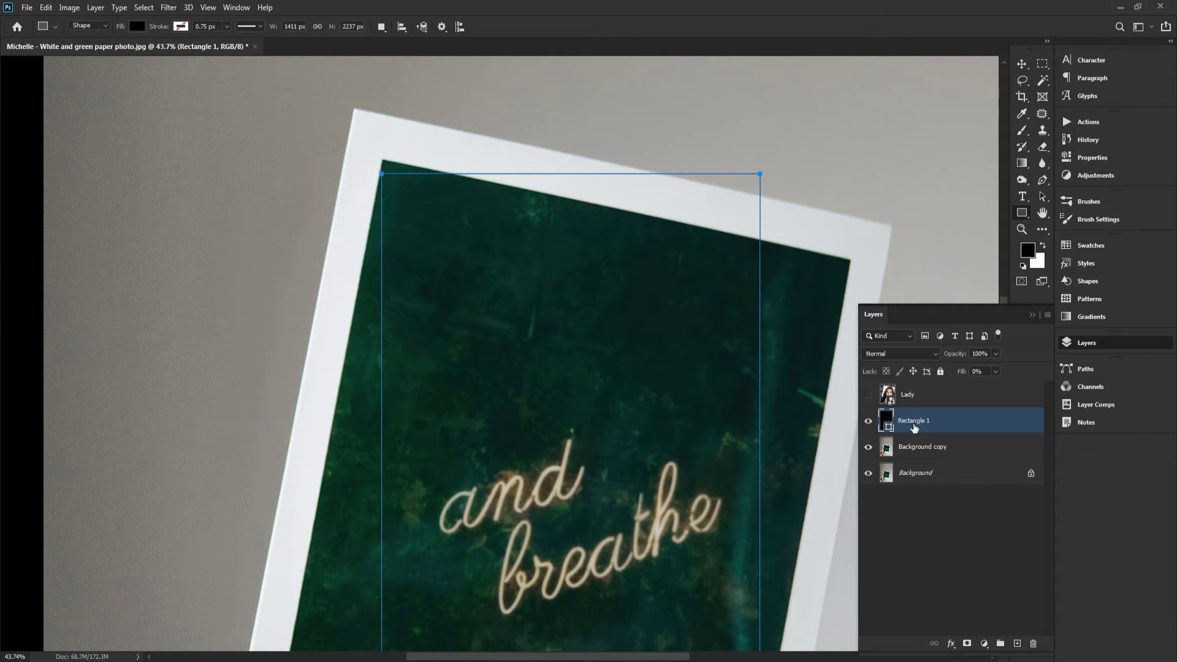
{"action": "left_click", "coordinate": [891, 399]}
{"action": "left_click", "coordinate": [895, 422]}
{"action": "left_click_drag", "start_coordinate": [553, 293], "coordinate": [579, 313]}
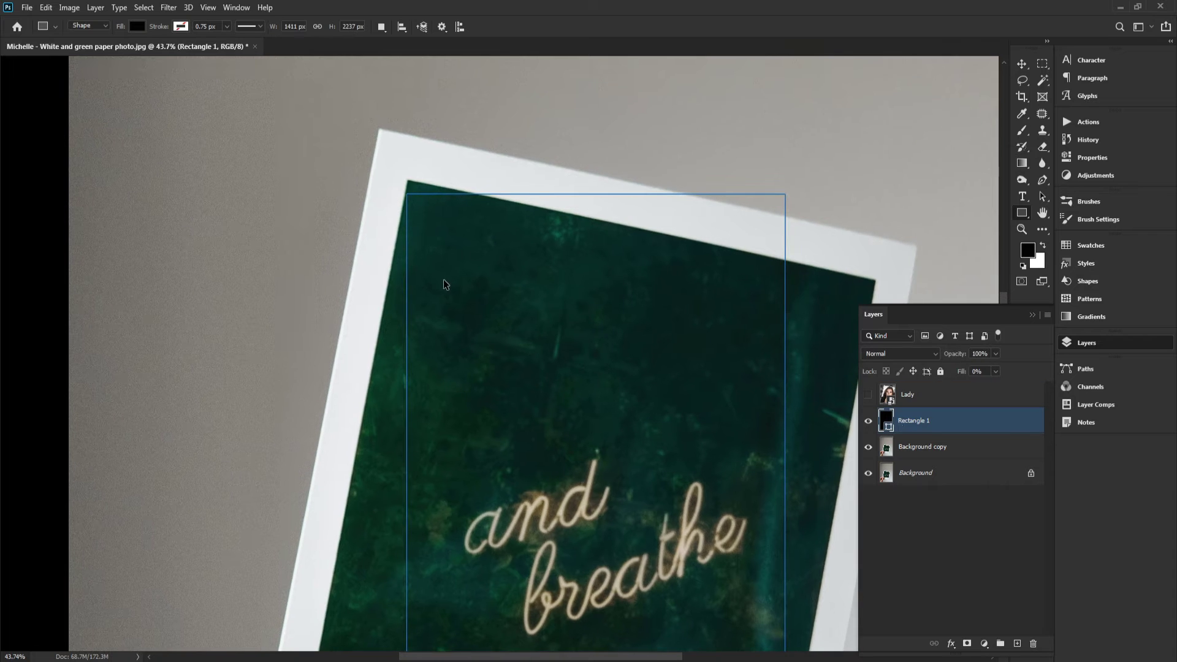
{"action": "scroll", "coordinate": [434, 254], "scroll_direction": "up", "scroll_amount": 4}
{"action": "scroll", "coordinate": [434, 253], "scroll_direction": "up", "scroll_amount": 1}
{"action": "left_click", "coordinate": [396, 158], "text": "ctrl"}
{"action": "left_click", "coordinate": [395, 158], "text": "ctrl"}
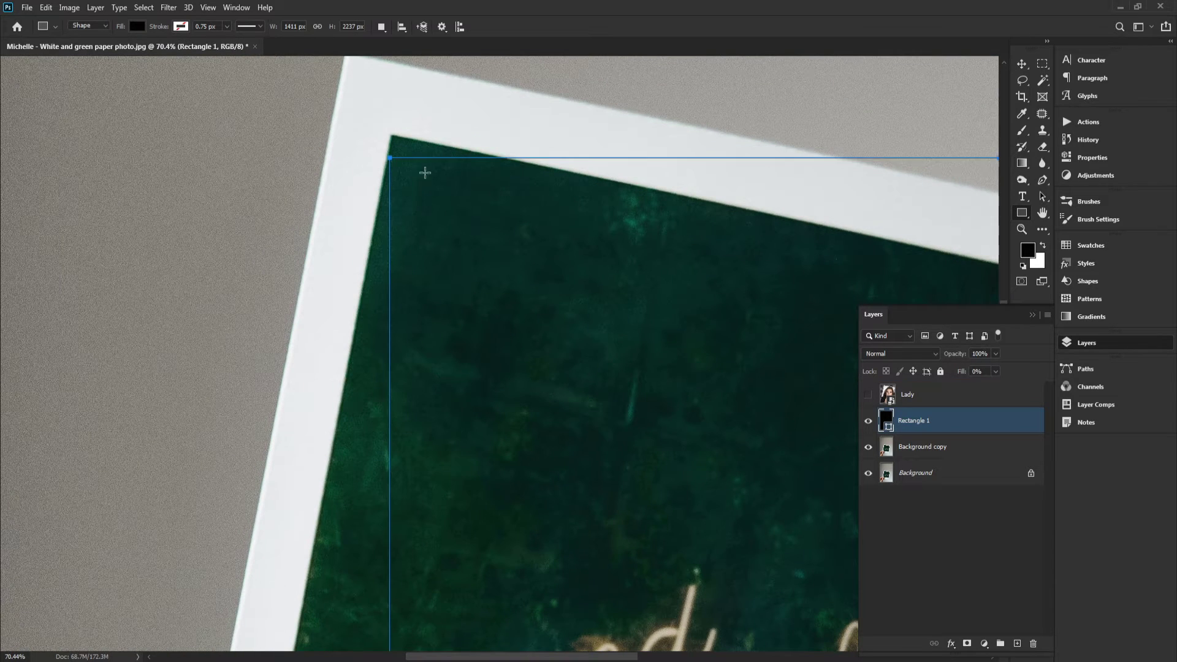
{"action": "left_click_drag", "start_coordinate": [447, 175], "coordinate": [216, 231]}
{"action": "left_click_drag", "start_coordinate": [767, 212], "coordinate": [763, 208]}
{"action": "left_click_drag", "start_coordinate": [589, 206], "coordinate": [743, 206]}
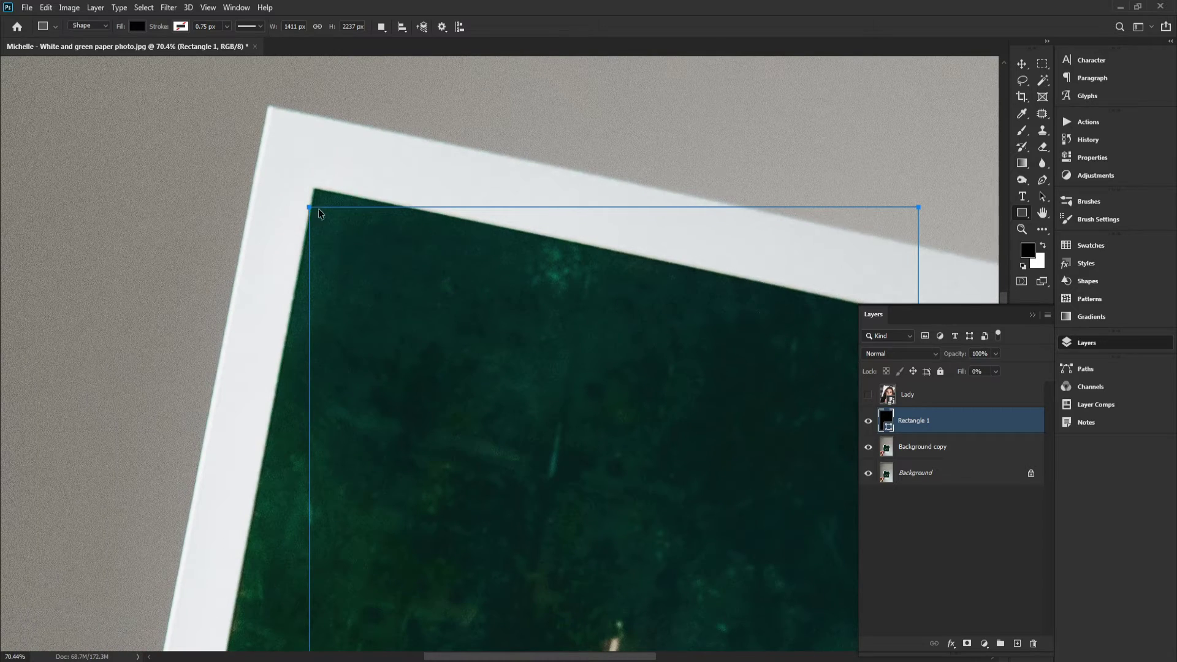
Start Free Transform on the rectangle and pin its top-left corner onto the photo area's top-left corner
{"action": "key", "text": "ctrl+t"}
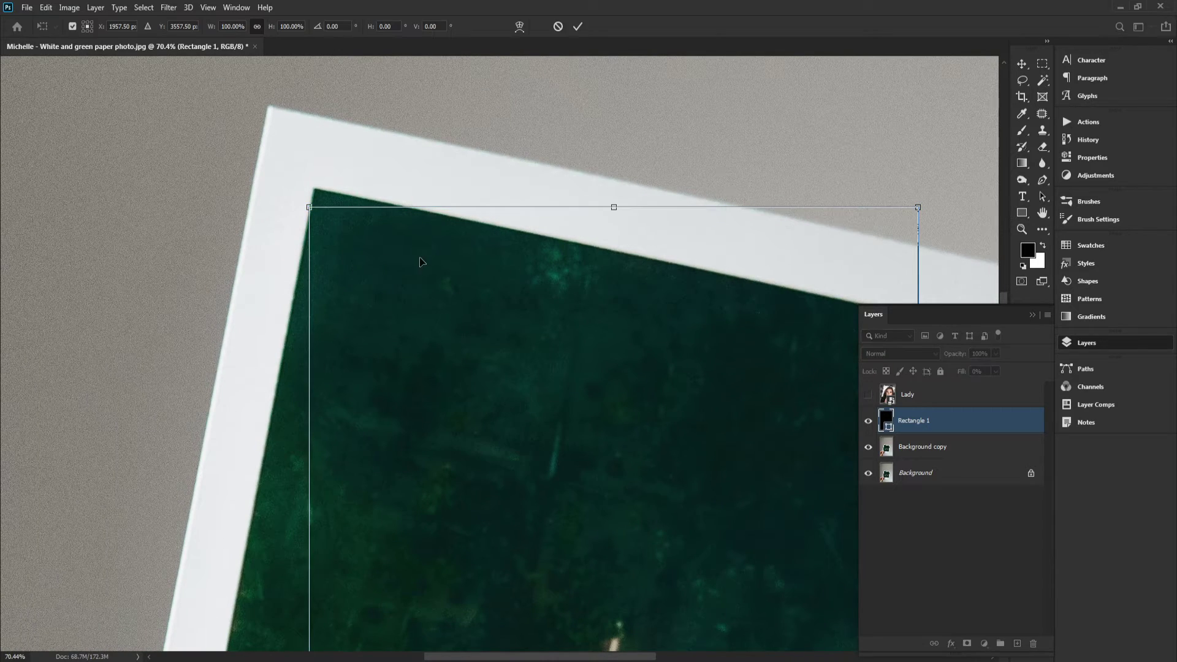
{"action": "scroll", "coordinate": [394, 244], "scroll_direction": "down", "scroll_amount": 7}
{"action": "scroll", "coordinate": [380, 245], "scroll_direction": "up", "scroll_amount": 8}
{"action": "scroll", "coordinate": [380, 245], "scroll_direction": "up", "scroll_amount": 5}
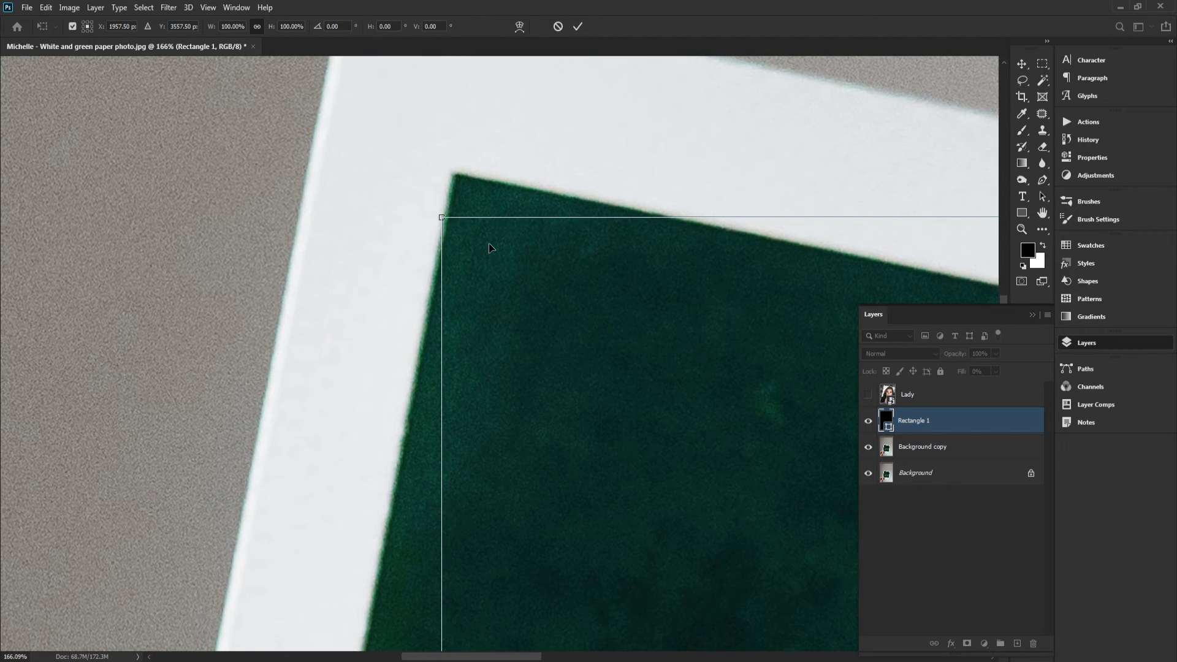
{"action": "left_click_drag", "start_coordinate": [481, 229], "coordinate": [284, 219]}
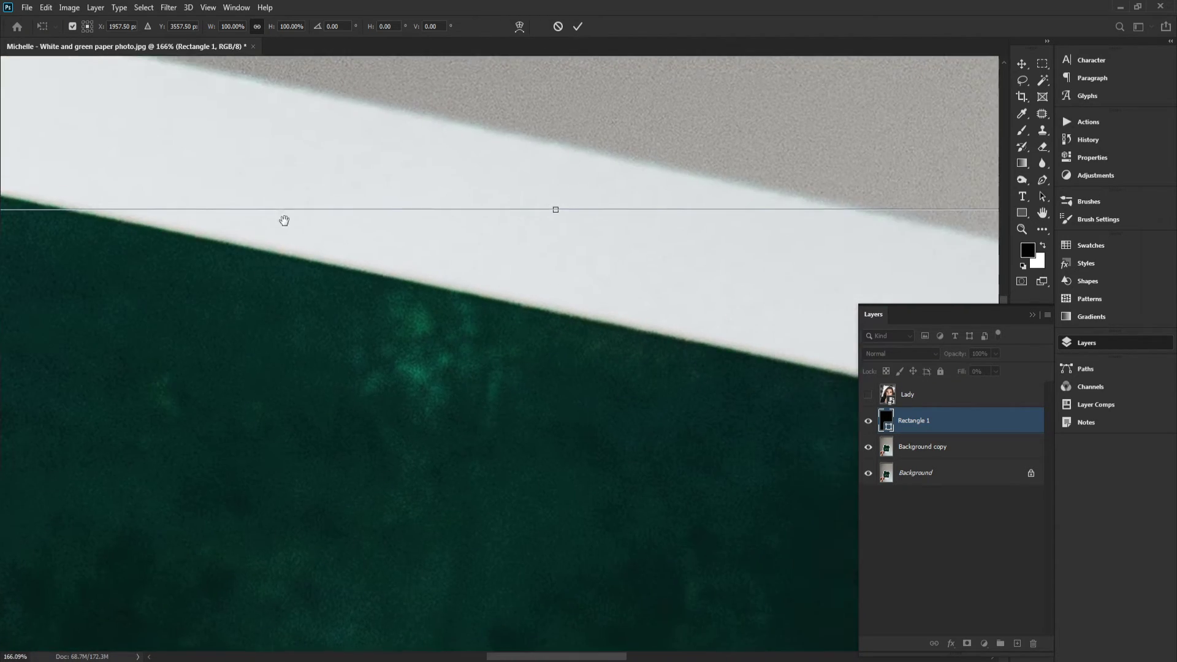
{"action": "scroll", "coordinate": [284, 219], "scroll_direction": "down", "scroll_amount": 3}
{"action": "scroll", "coordinate": [490, 257], "scroll_direction": "up", "scroll_amount": 6}
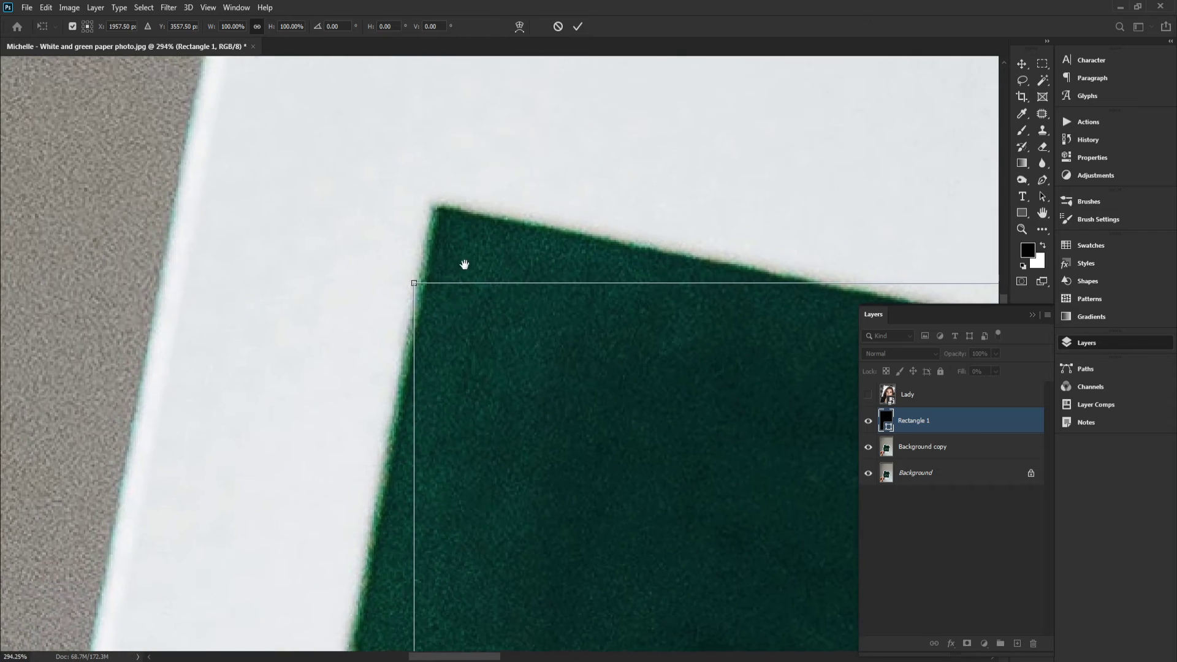
{"action": "left_click_drag", "start_coordinate": [464, 265], "coordinate": [434, 206]}
{"action": "scroll", "coordinate": [446, 211], "scroll_direction": "down", "scroll_amount": 6}
{"action": "scroll", "coordinate": [490, 230], "scroll_direction": "down", "scroll_amount": 2}
{"action": "left_click_drag", "start_coordinate": [652, 264], "coordinate": [340, 193]}
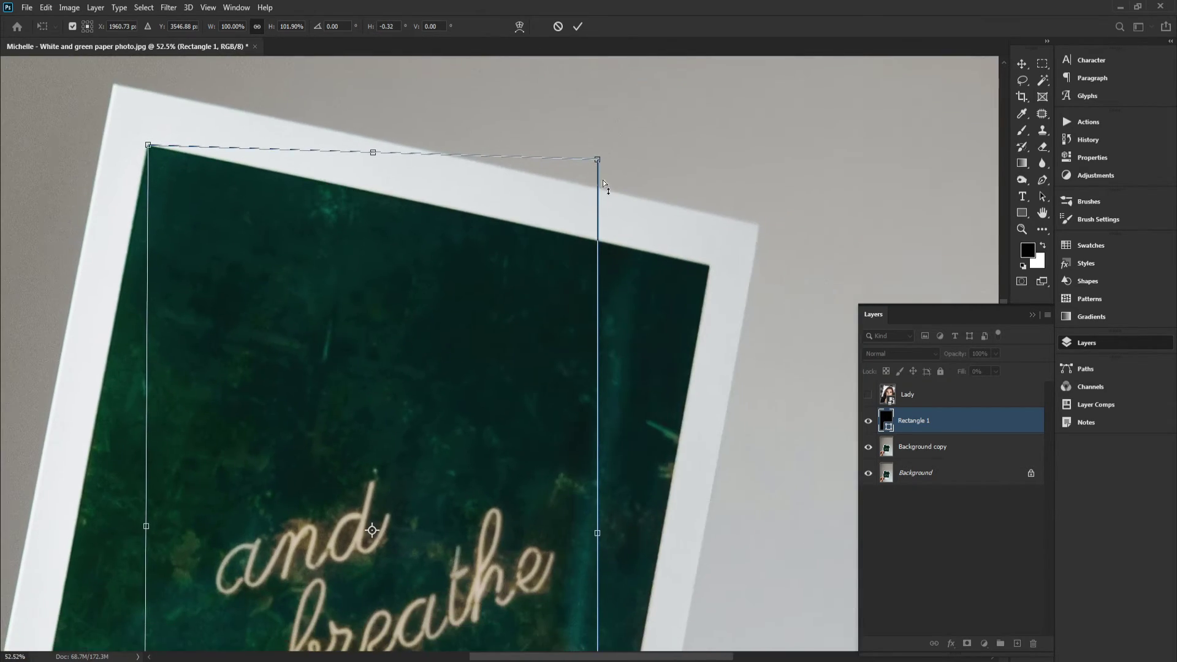
Distort the rectangle's top-right corner onto the photo area's top-right corner
{"action": "left_click_drag", "start_coordinate": [597, 160], "coordinate": [705, 269]}
{"action": "left_click_drag", "start_coordinate": [702, 266], "coordinate": [661, 318]}
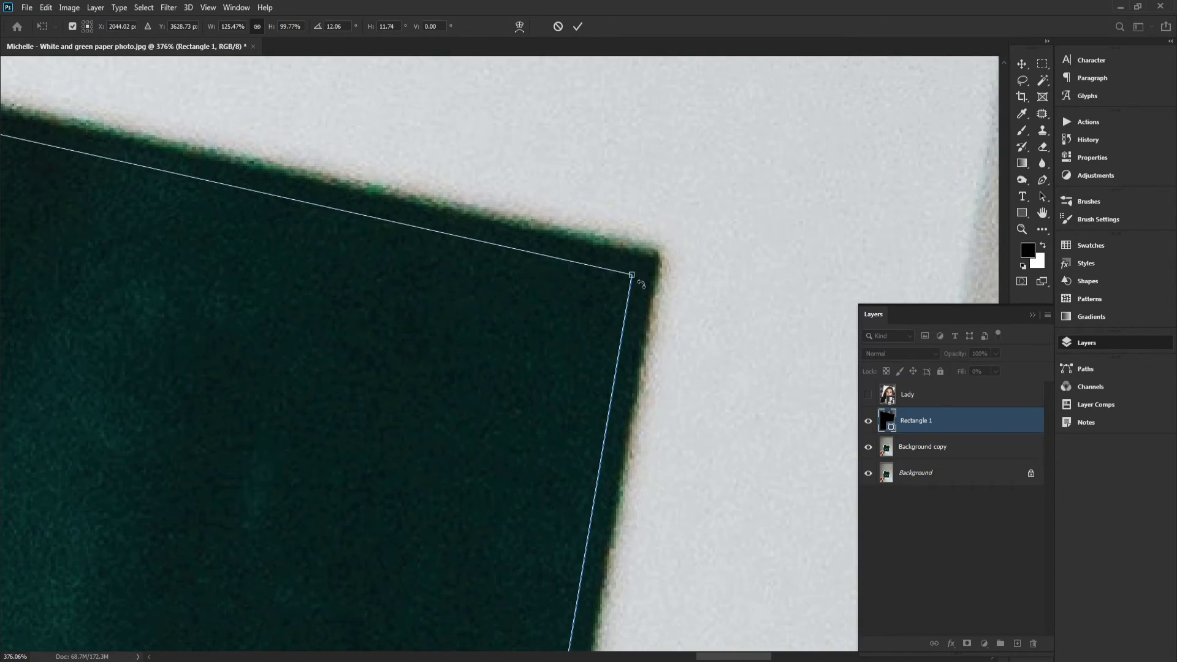
{"action": "left_click_drag", "start_coordinate": [632, 276], "coordinate": [659, 252]}
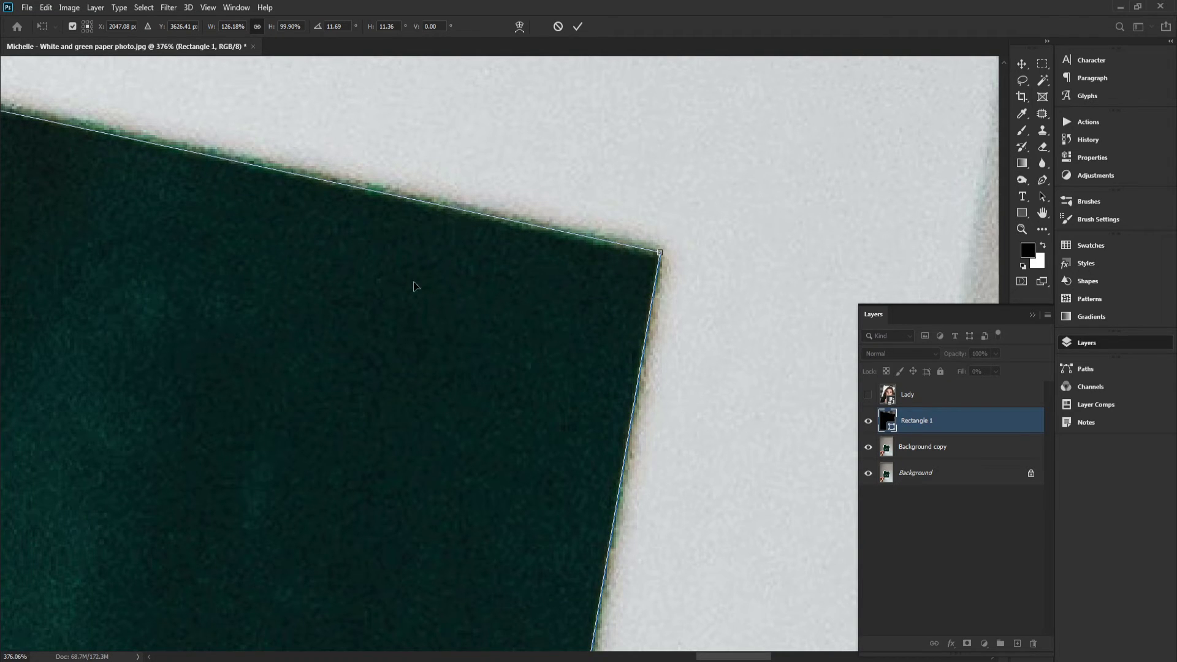
{"action": "left_click_drag", "start_coordinate": [416, 286], "coordinate": [616, 345]}
{"action": "left_click_drag", "start_coordinate": [444, 310], "coordinate": [621, 414]}
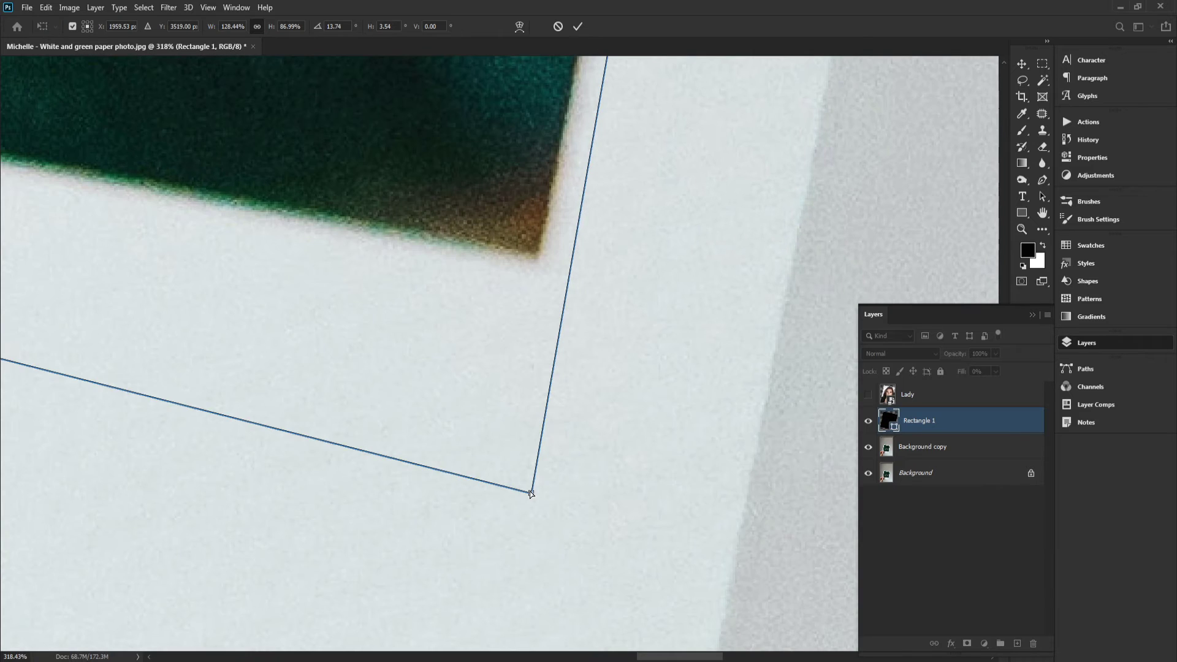
Distort the rectangle's bottom-right corner onto the photo area's bottom-right corner
{"action": "left_click_drag", "start_coordinate": [531, 491], "coordinate": [461, 212]}
{"action": "left_click_drag", "start_coordinate": [510, 173], "coordinate": [546, 440]}
{"action": "left_click_drag", "start_coordinate": [599, 247], "coordinate": [556, 464]}
{"action": "left_click_drag", "start_coordinate": [644, 227], "coordinate": [609, 390]}
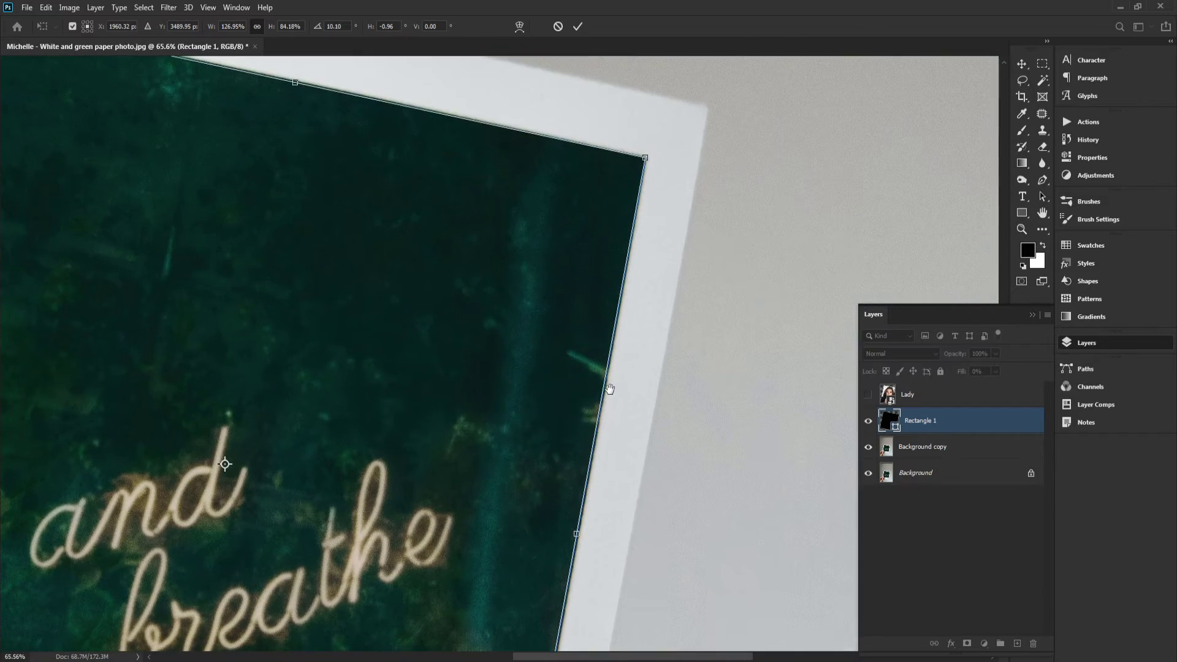
{"action": "left_click_drag", "start_coordinate": [603, 548], "coordinate": [555, 104]}
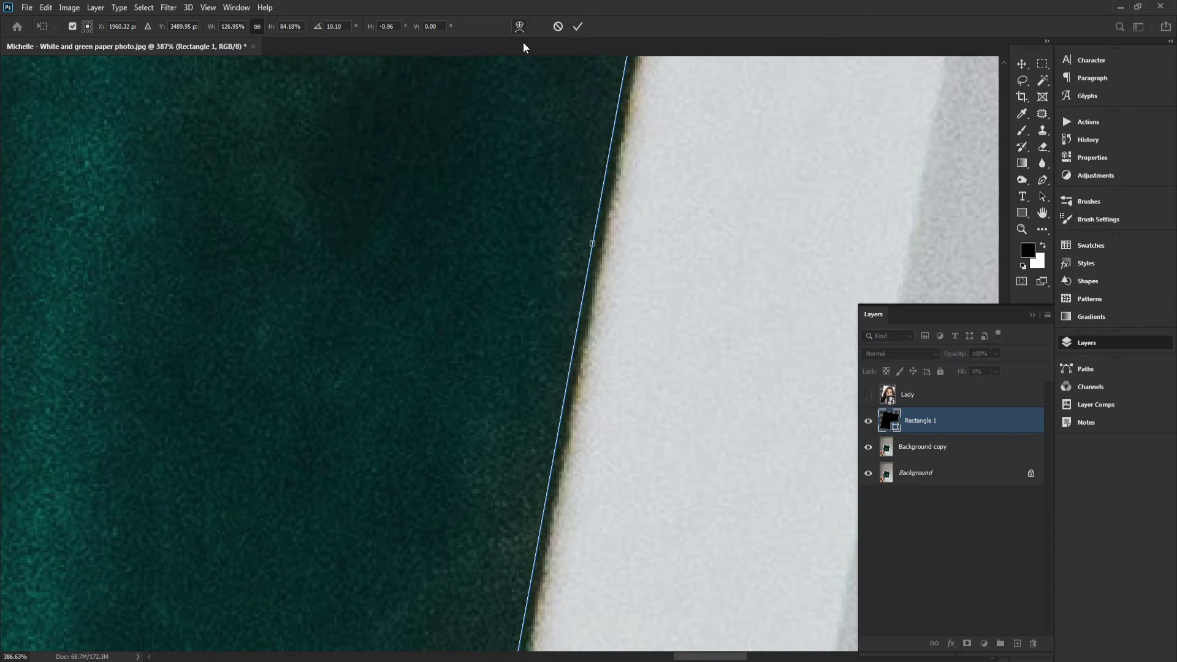
{"action": "left_click_drag", "start_coordinate": [606, 194], "coordinate": [577, 218]}
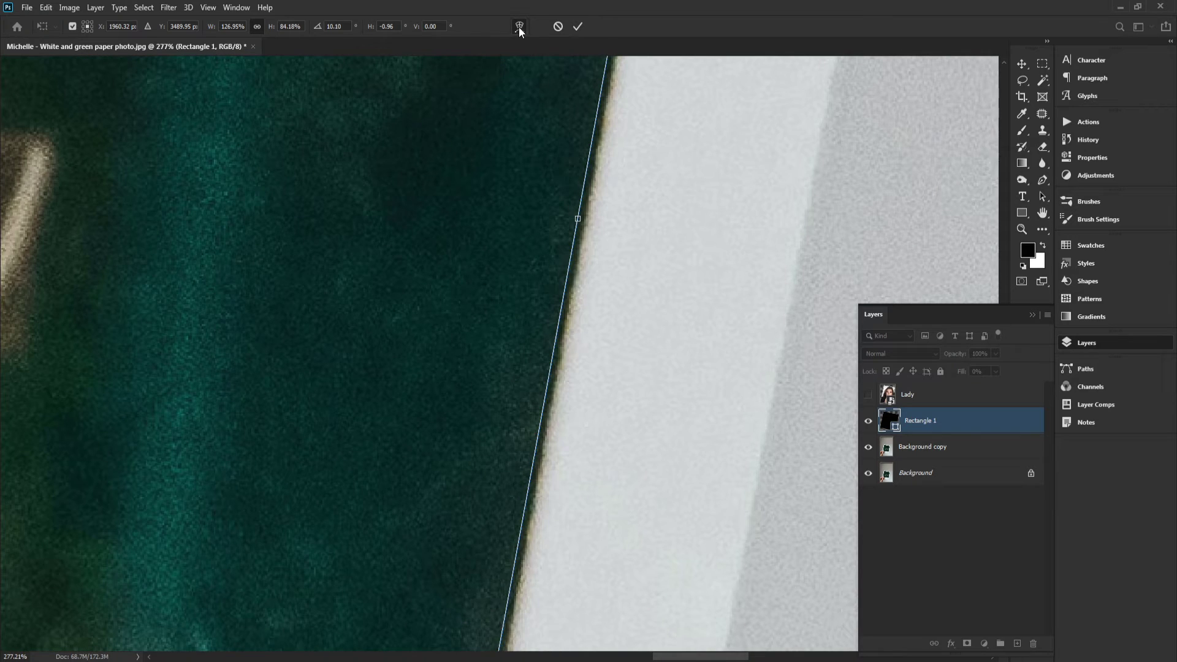
Switch the transform to Warp, bend the rectangle's right edge to follow the photo border, and commit
{"action": "left_click", "coordinate": [519, 27]}
{"action": "scroll", "coordinate": [581, 164], "scroll_direction": "down", "scroll_amount": 1}
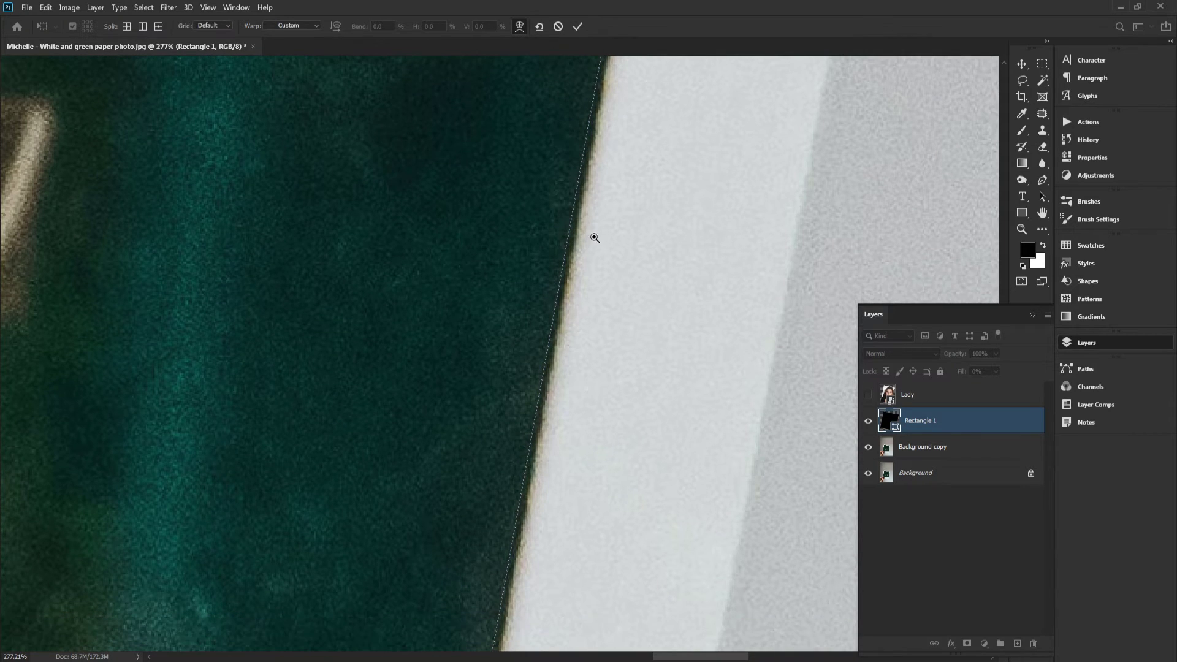
{"action": "left_click_drag", "start_coordinate": [594, 237], "coordinate": [601, 305]}
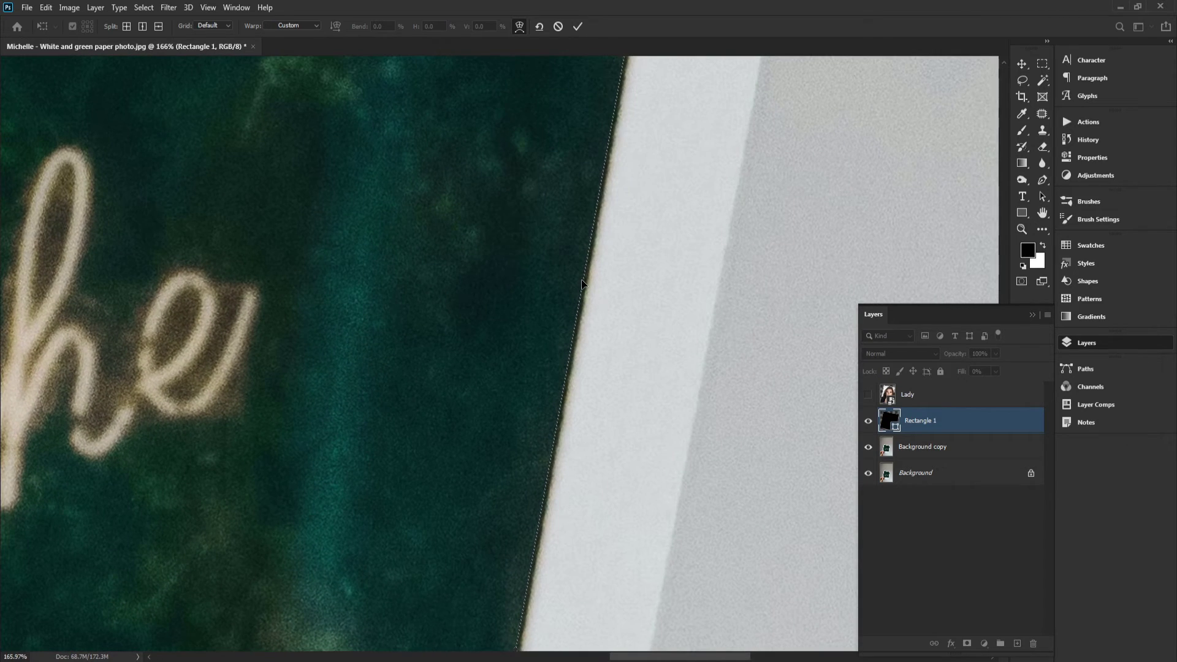
{"action": "left_click_drag", "start_coordinate": [585, 276], "coordinate": [669, 204]}
{"action": "left_click_drag", "start_coordinate": [686, 163], "coordinate": [652, 360]}
{"action": "left_click_drag", "start_coordinate": [697, 96], "coordinate": [670, 262]}
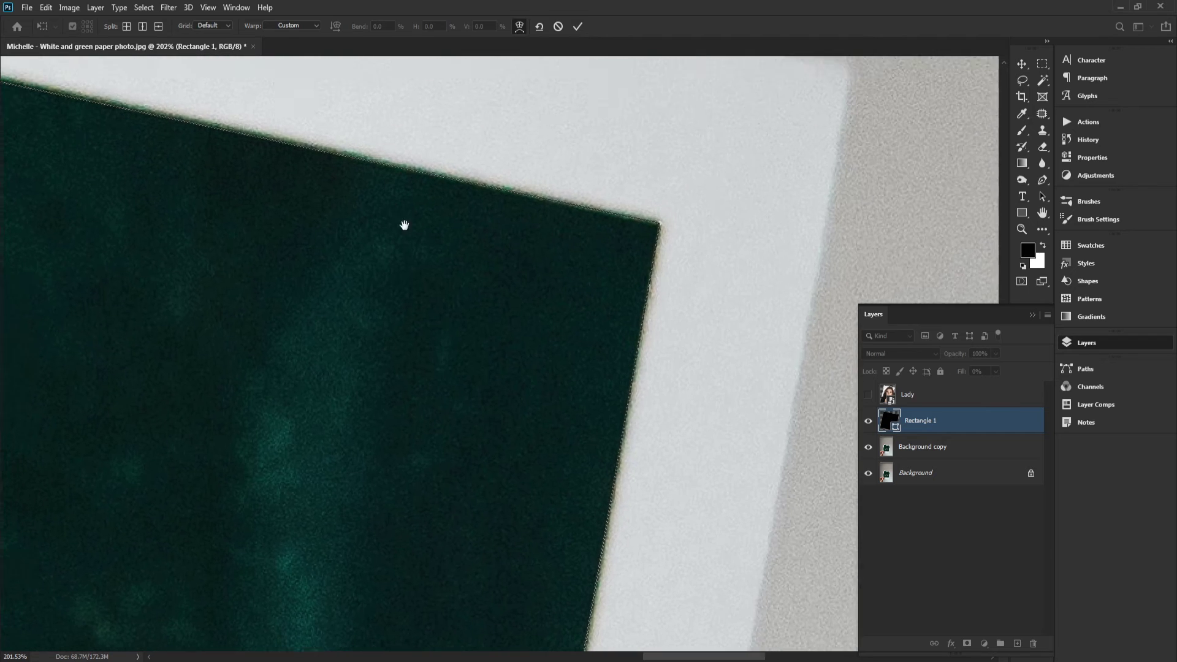
{"action": "left_click_drag", "start_coordinate": [147, 163], "coordinate": [511, 294]}
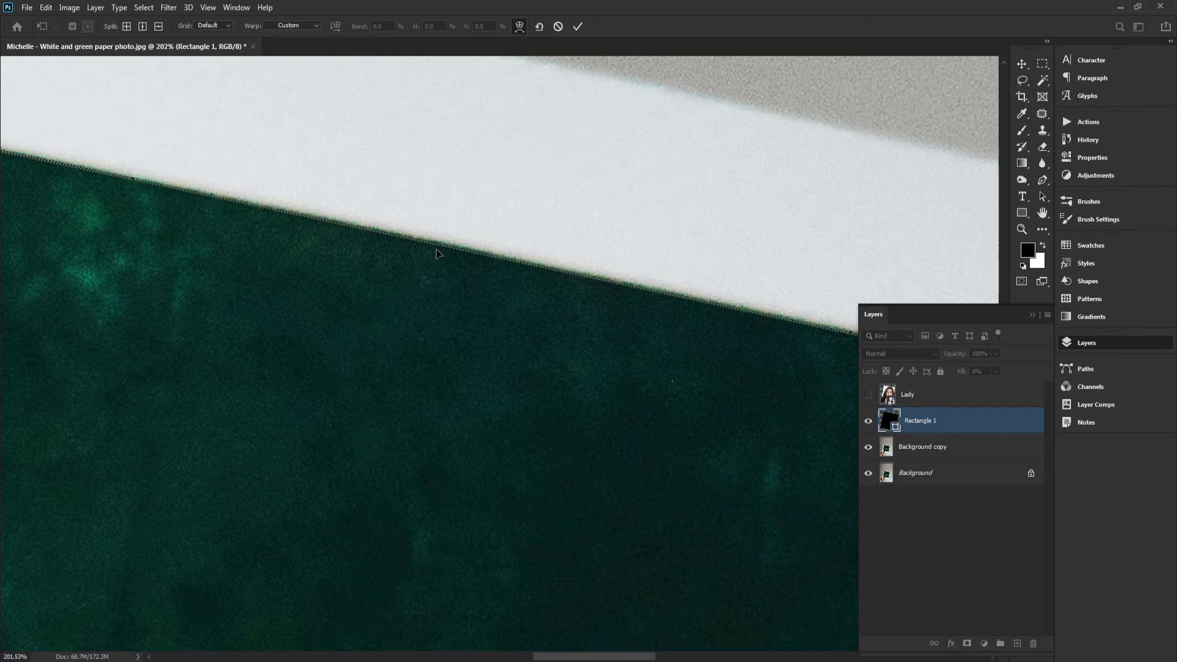
{"action": "left_click_drag", "start_coordinate": [197, 307], "coordinate": [505, 128]}
{"action": "scroll", "coordinate": [494, 100], "scroll_direction": "down", "scroll_amount": 10}
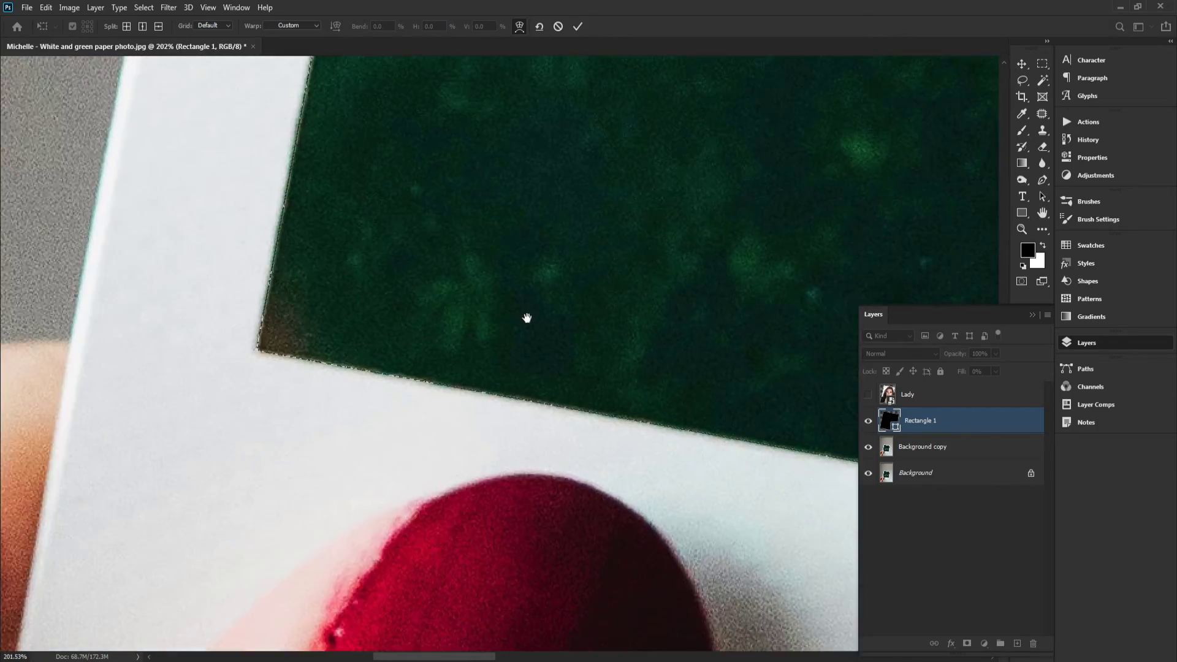
{"action": "left_click_drag", "start_coordinate": [526, 318], "coordinate": [268, 182]}
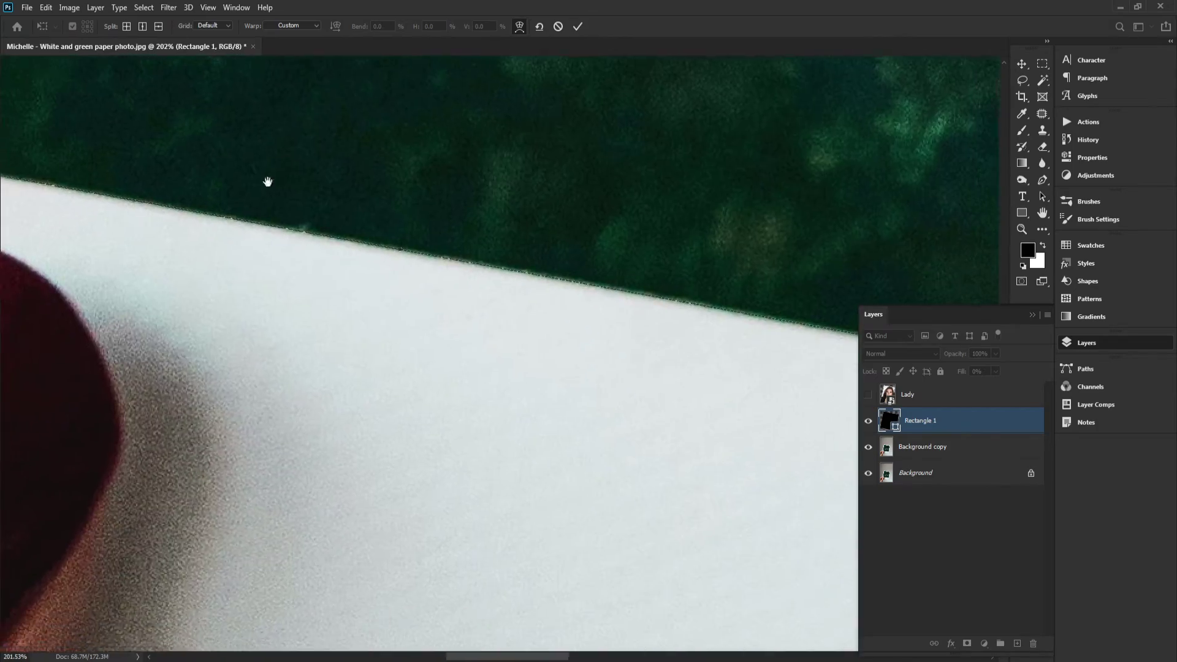
{"action": "left_click", "coordinate": [579, 27]}
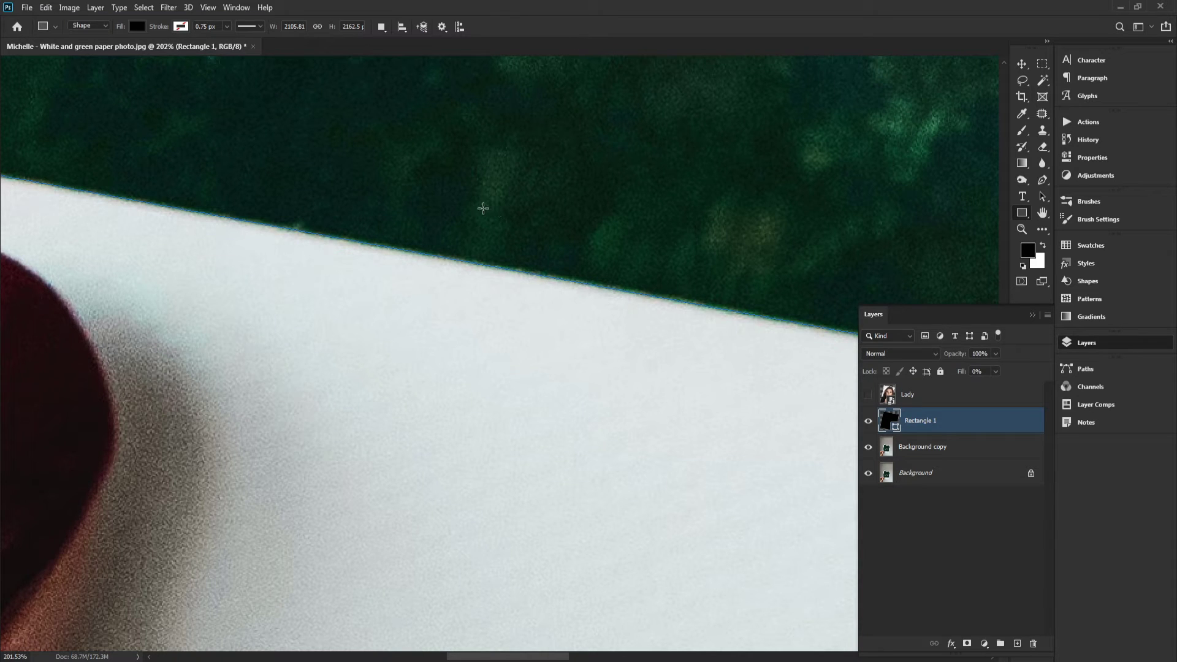
Set the rectangle's fill colour to a dark green sampled from the polaroid's photo area
{"action": "key", "text": "h"}
{"action": "left_click", "coordinate": [157, 30]}
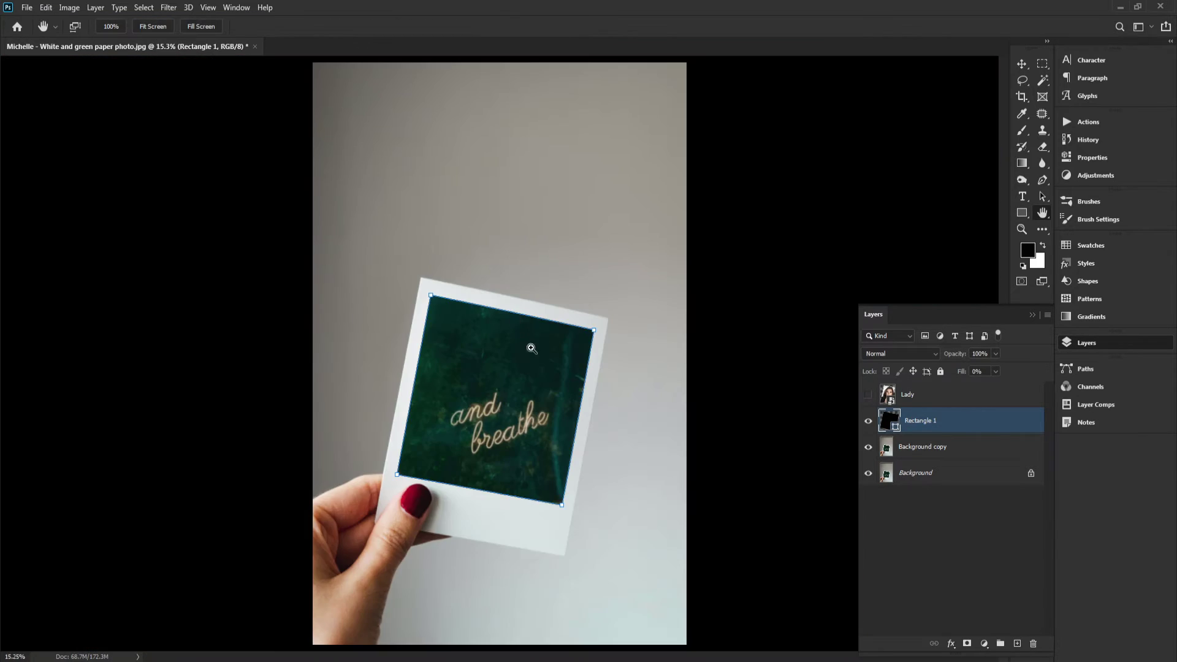
{"action": "left_click_drag", "start_coordinate": [532, 349], "coordinate": [783, 287]}
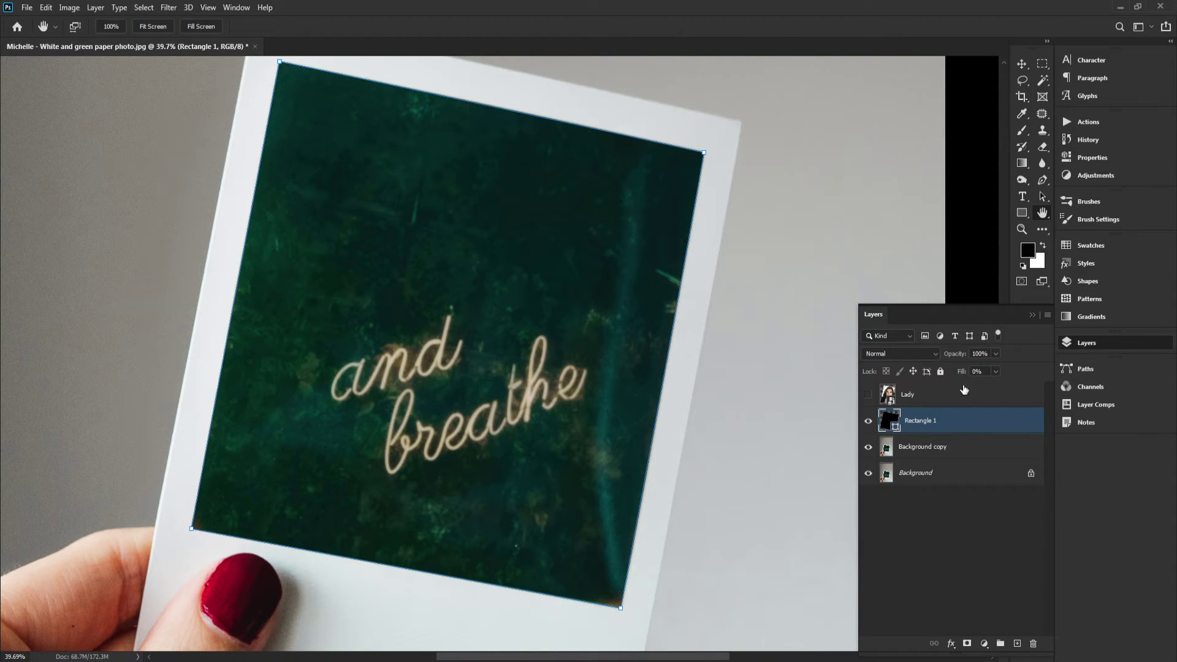
{"action": "double_click", "coordinate": [890, 421]}
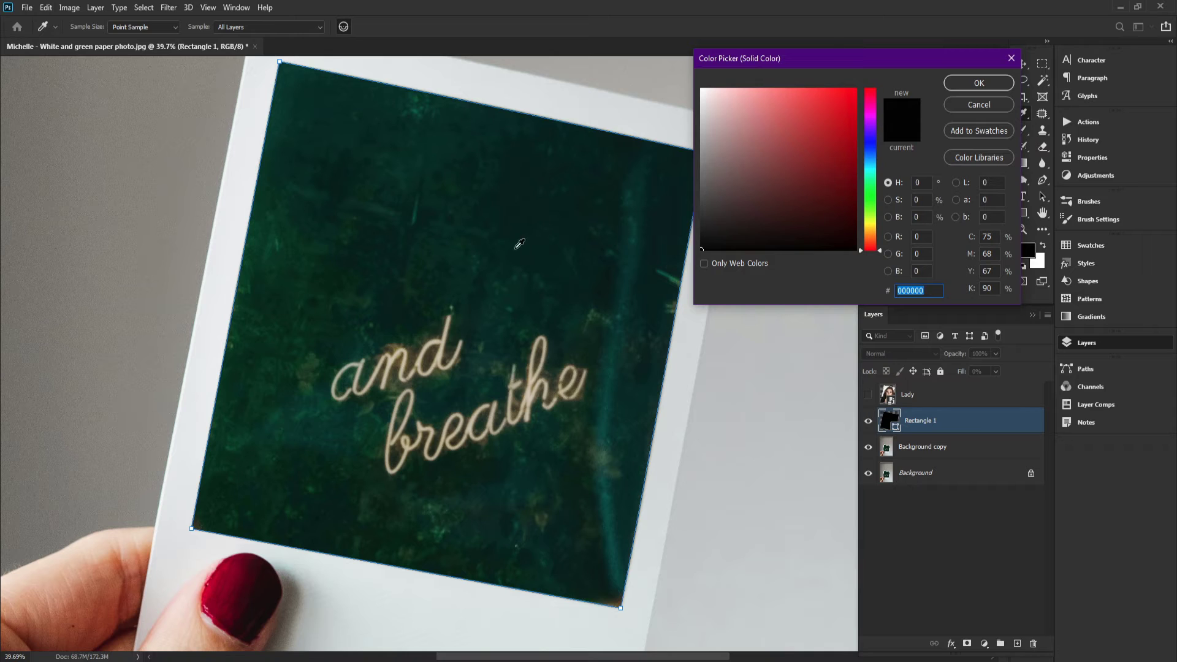
{"action": "left_click", "coordinate": [498, 207]}
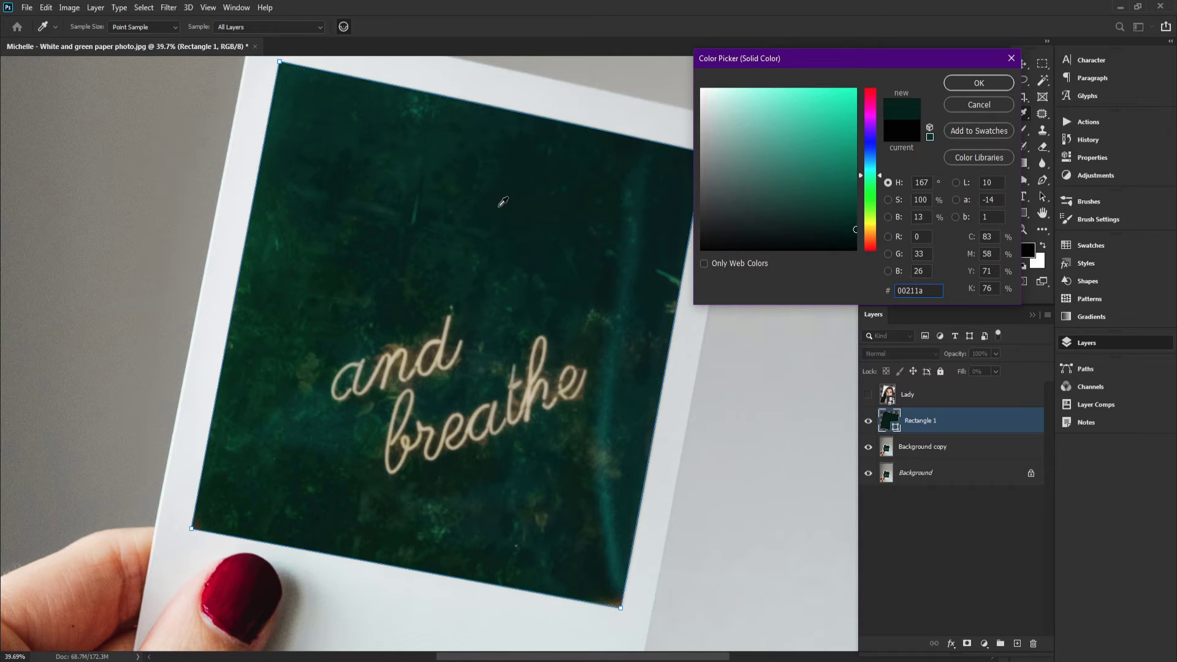
{"action": "left_click", "coordinate": [486, 198]}
{"action": "left_click", "coordinate": [978, 84]}
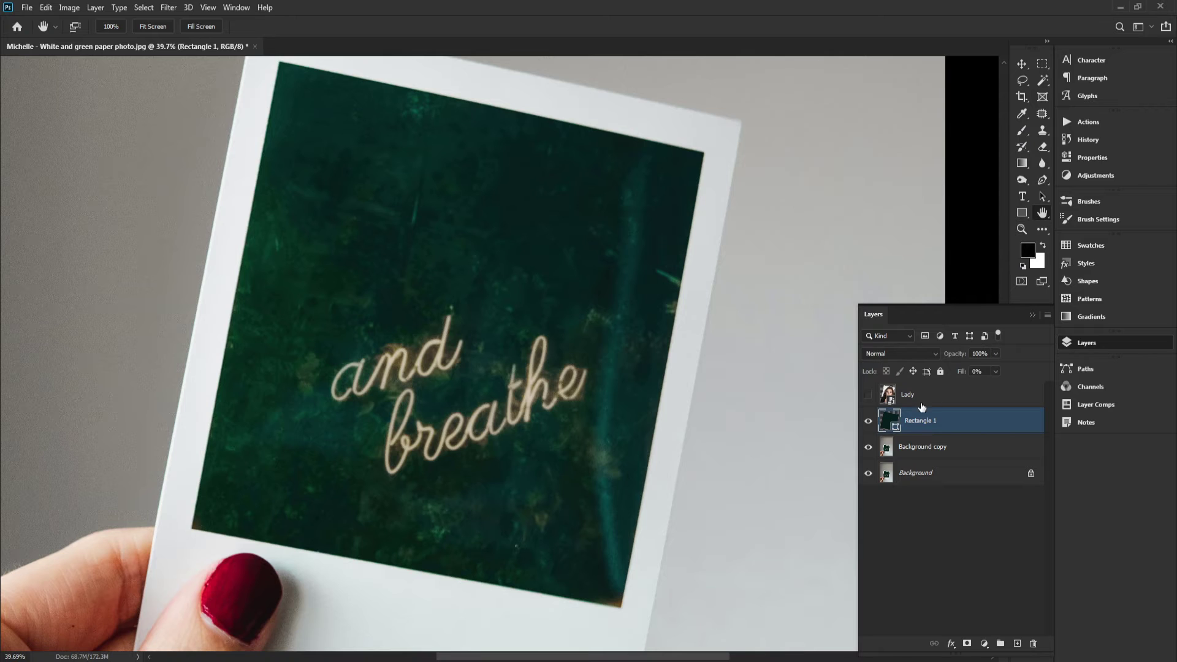
Set the Rectangle 1 layer's fill to 100%, then show and select the Lady layer
{"action": "left_click_drag", "start_coordinate": [963, 376], "coordinate": [987, 385]}
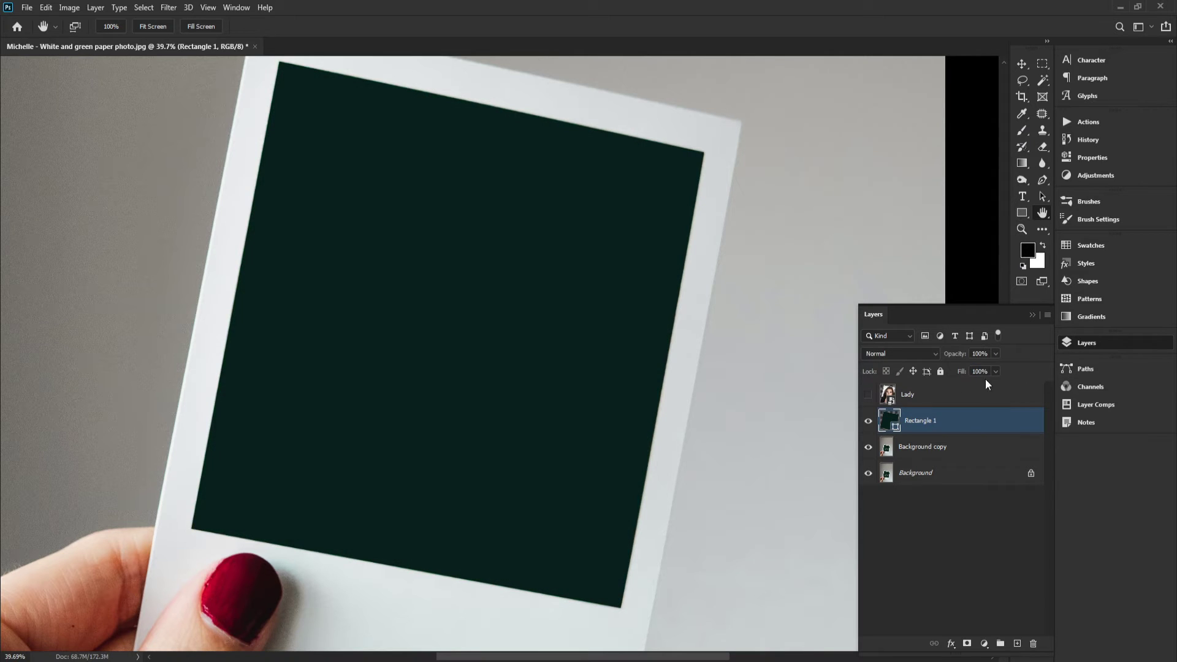
{"action": "left_click", "coordinate": [868, 396]}
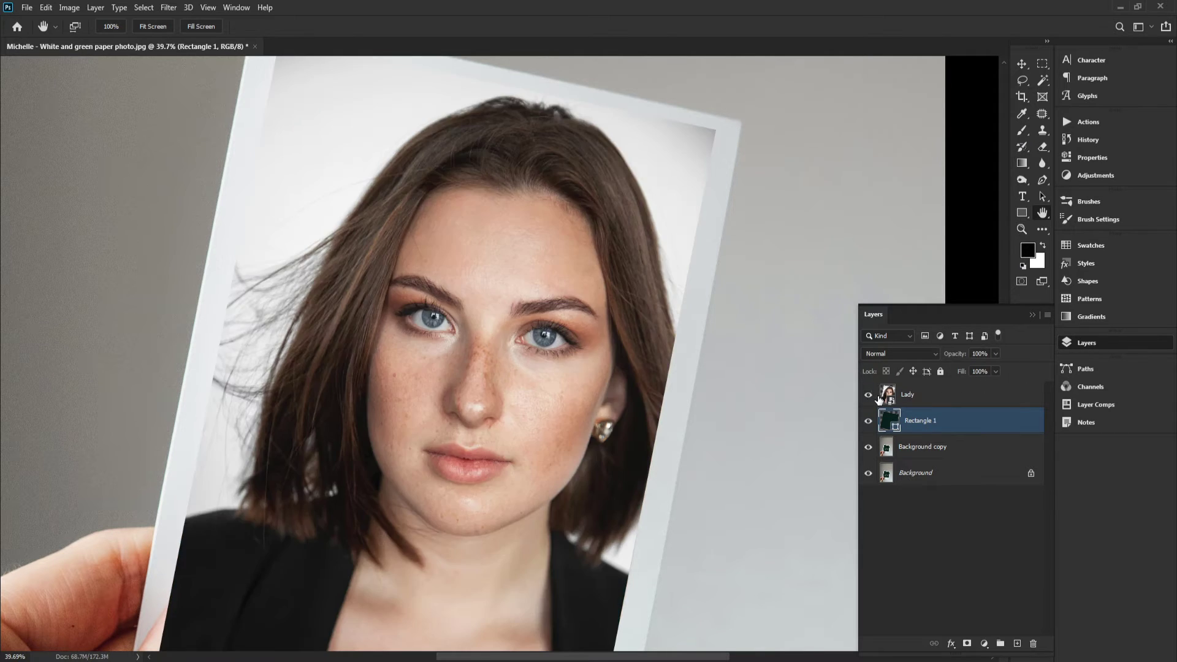
{"action": "left_click_drag", "start_coordinate": [635, 392], "coordinate": [657, 370]}
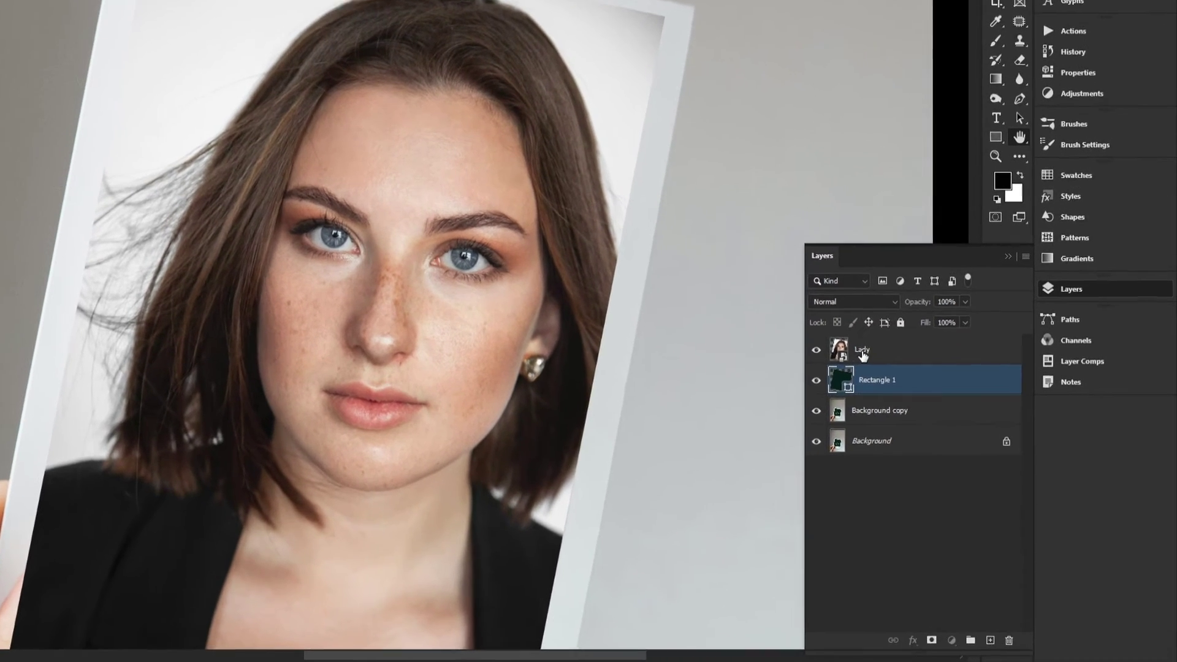
{"action": "left_click", "coordinate": [901, 400]}
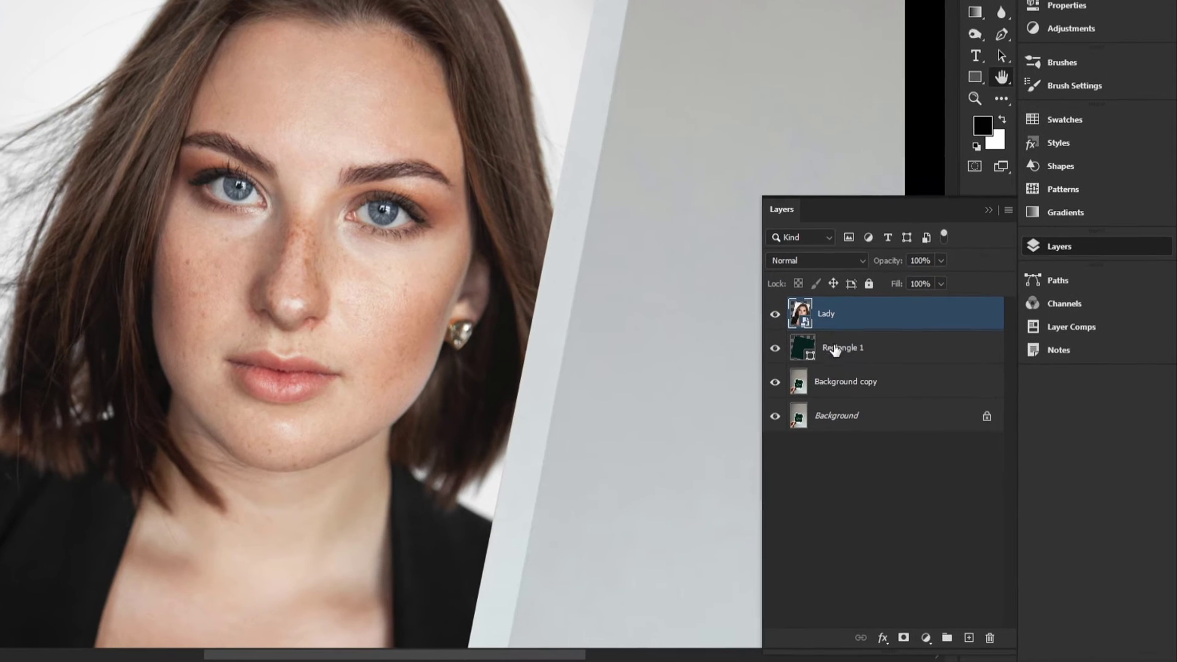
Rename the Rectangle 1 layer to Frame and clip the Lady layer to it
{"action": "double_click", "coordinate": [852, 355]}
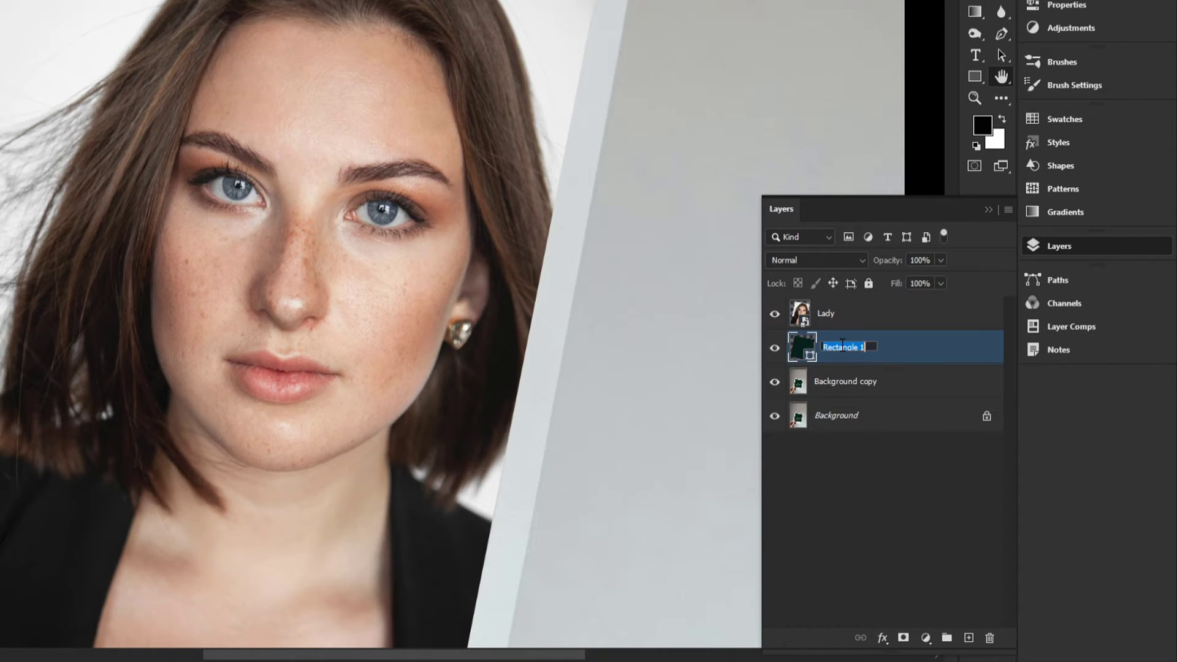
{"action": "type", "text": "Frame"}
{"action": "key", "text": "Return"}
{"action": "left_click", "coordinate": [828, 325]}
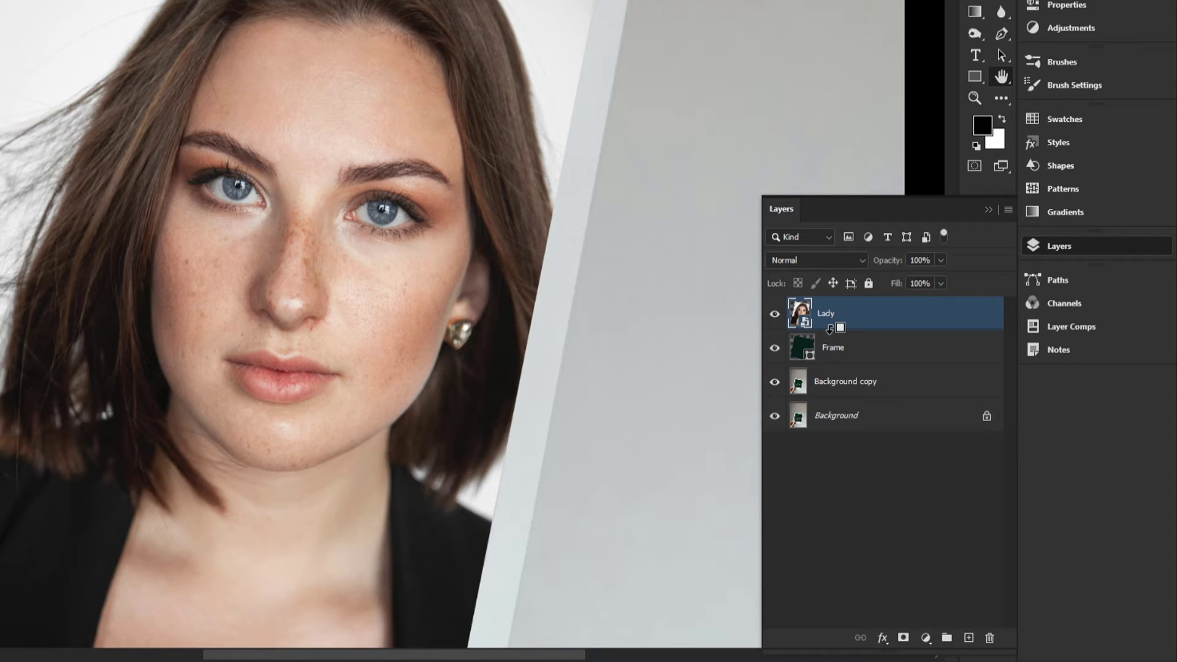
{"action": "left_click", "coordinate": [830, 329], "text": "alt"}
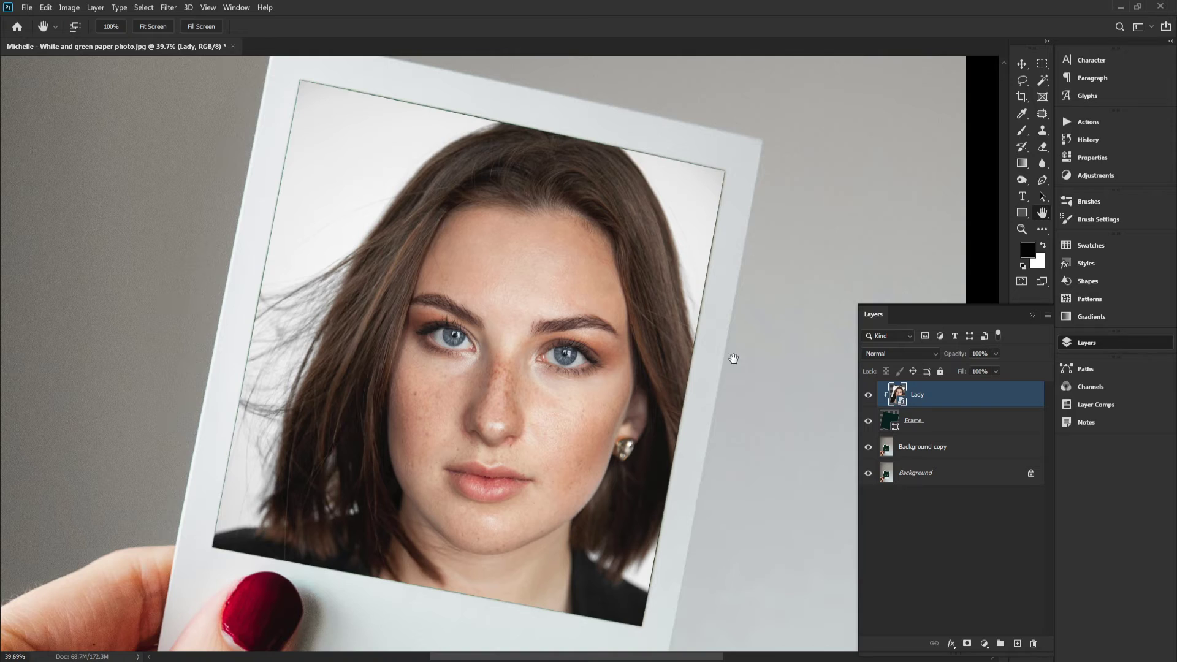
Zoom in and pan around the clipped portrait to inspect its edges against the polaroid's photo border
{"action": "scroll", "coordinate": [428, 204], "scroll_direction": "up", "scroll_amount": 5}
{"action": "left_click_drag", "start_coordinate": [518, 325], "coordinate": [502, 210]}
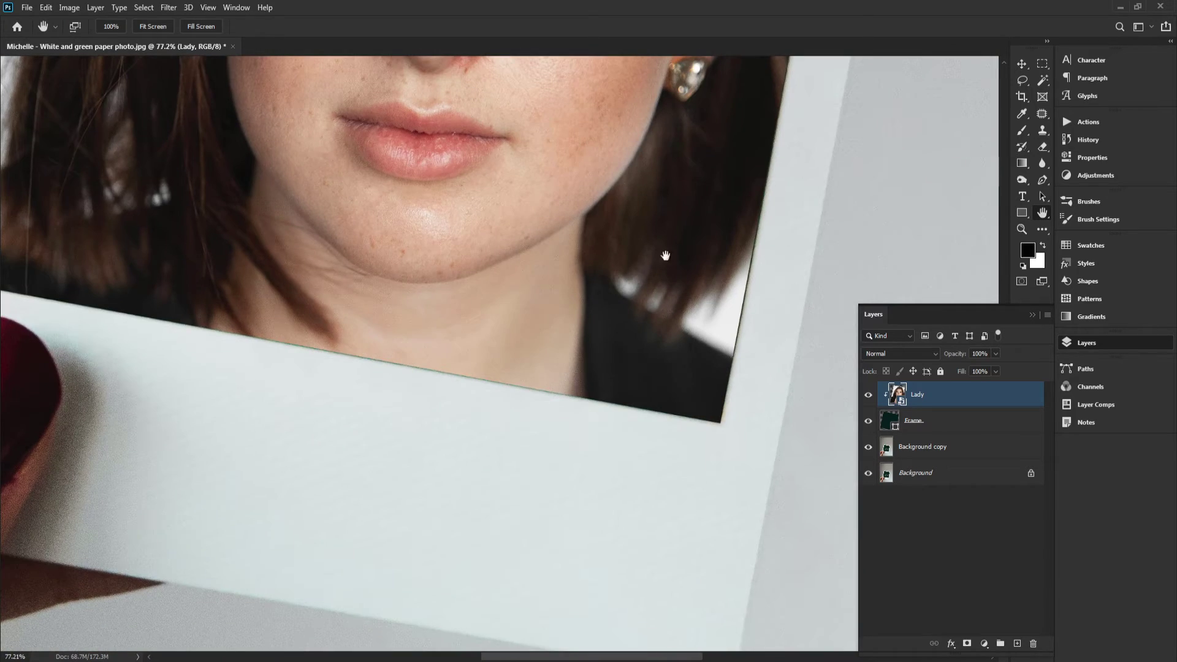
{"action": "left_click_drag", "start_coordinate": [769, 208], "coordinate": [740, 325]}
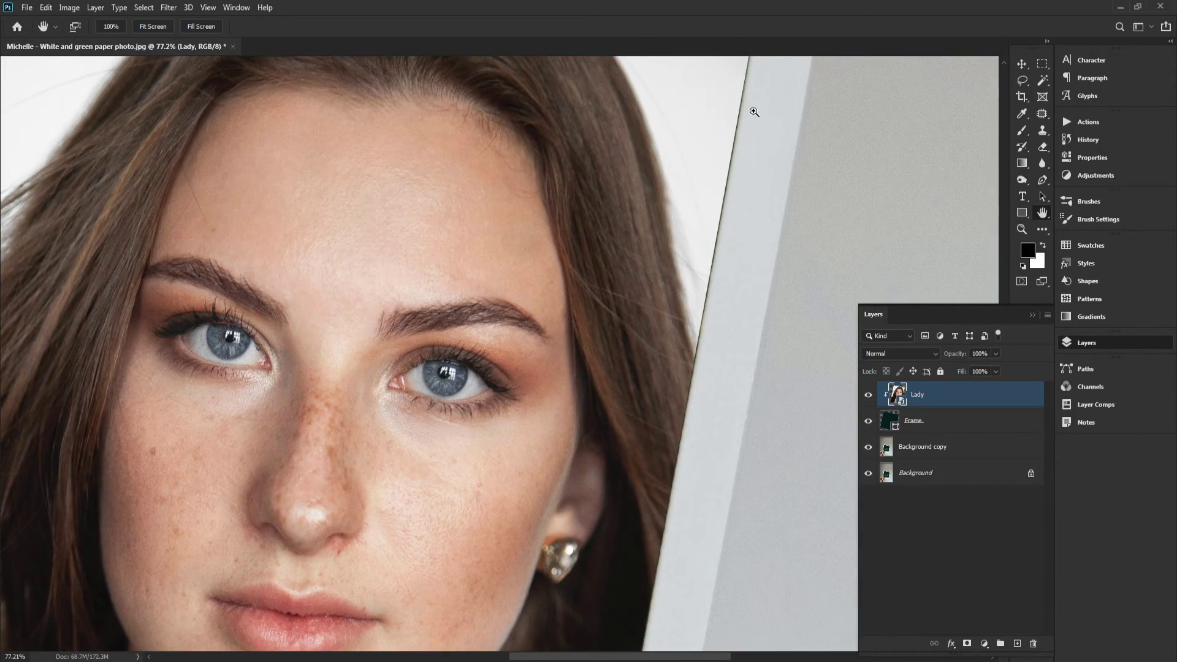
{"action": "scroll", "coordinate": [769, 184], "scroll_direction": "up", "scroll_amount": 3}
{"action": "left_click_drag", "start_coordinate": [520, 266], "coordinate": [839, 267]}
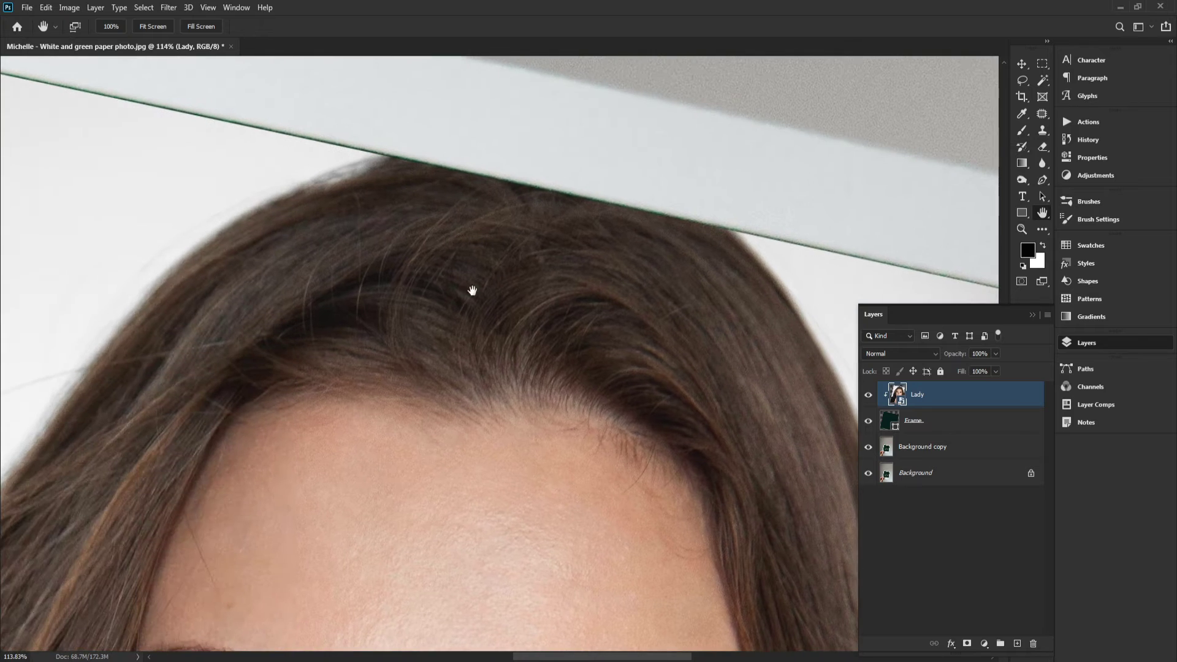
{"action": "left_click_drag", "start_coordinate": [473, 289], "coordinate": [801, 418]}
{"action": "left_click_drag", "start_coordinate": [399, 279], "coordinate": [611, 311]}
{"action": "left_click_drag", "start_coordinate": [599, 605], "coordinate": [565, 337]}
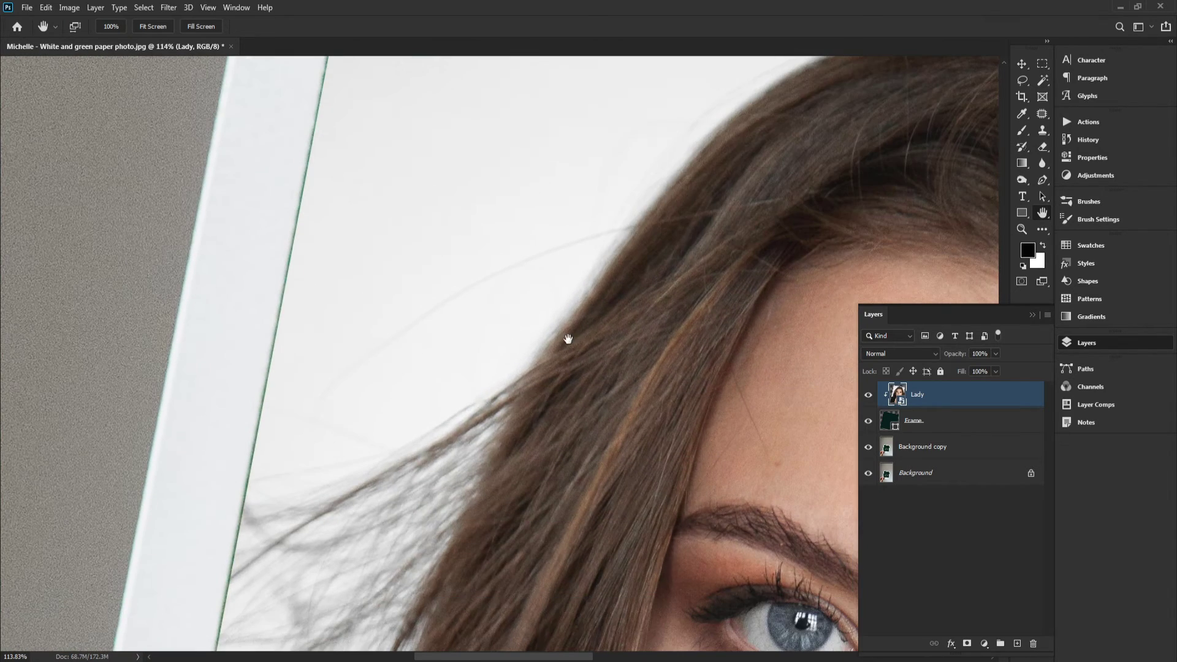
{"action": "left_click", "coordinate": [201, 26]}
{"action": "left_click_drag", "start_coordinate": [527, 242], "coordinate": [550, 181]}
{"action": "left_click_drag", "start_coordinate": [642, 336], "coordinate": [658, 283]}
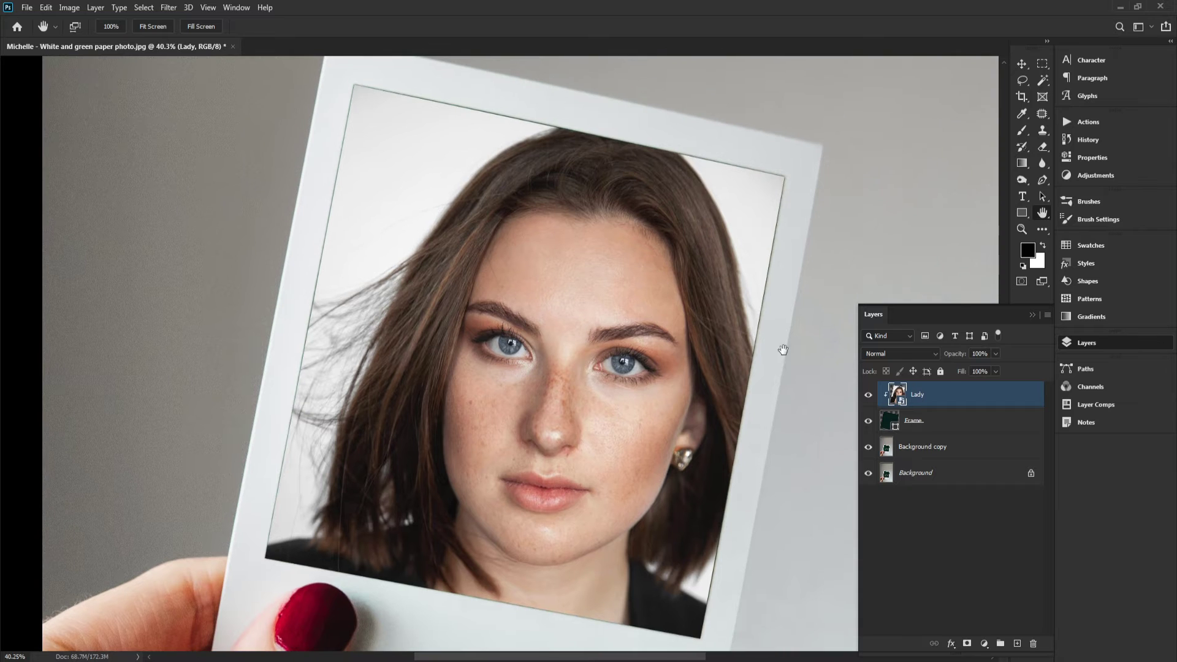
Change the Lady layer's blending mode to Screen so it mixes with the green frame beneath
{"action": "left_click", "coordinate": [892, 355]}
{"action": "left_click", "coordinate": [892, 354]}
{"action": "left_click", "coordinate": [891, 353]}
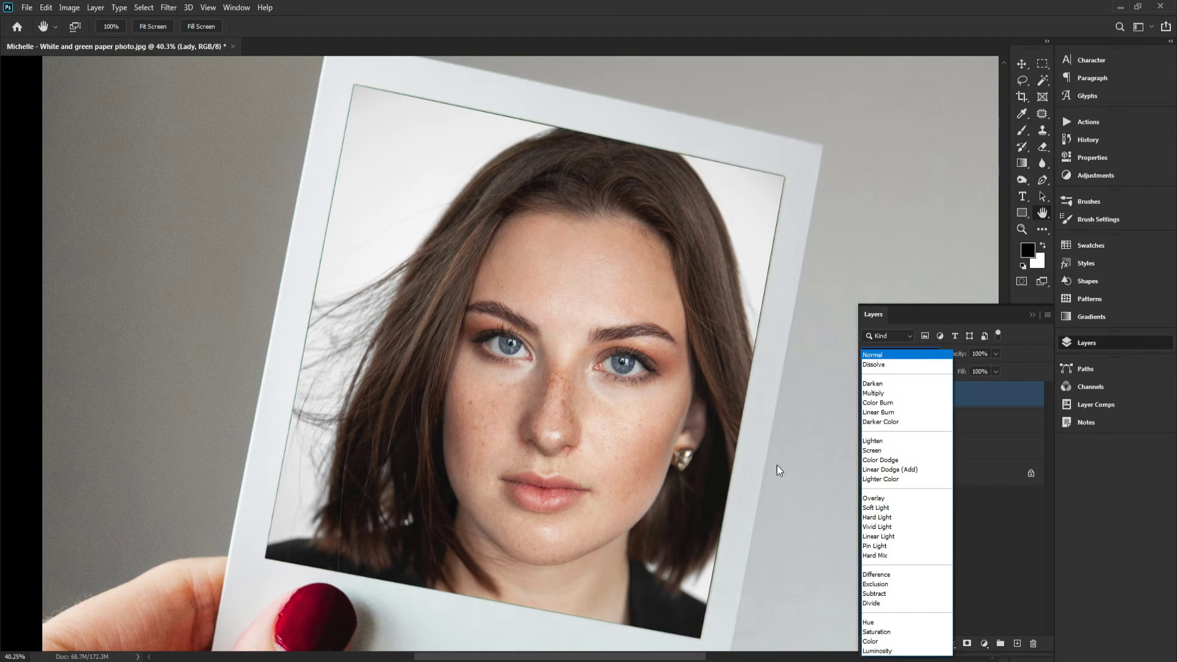
{"action": "left_click", "coordinate": [883, 456]}
{"action": "left_click_drag", "start_coordinate": [757, 375], "coordinate": [709, 362]}
Set the Frame layer's fill to 80%
{"action": "left_click", "coordinate": [912, 423]}
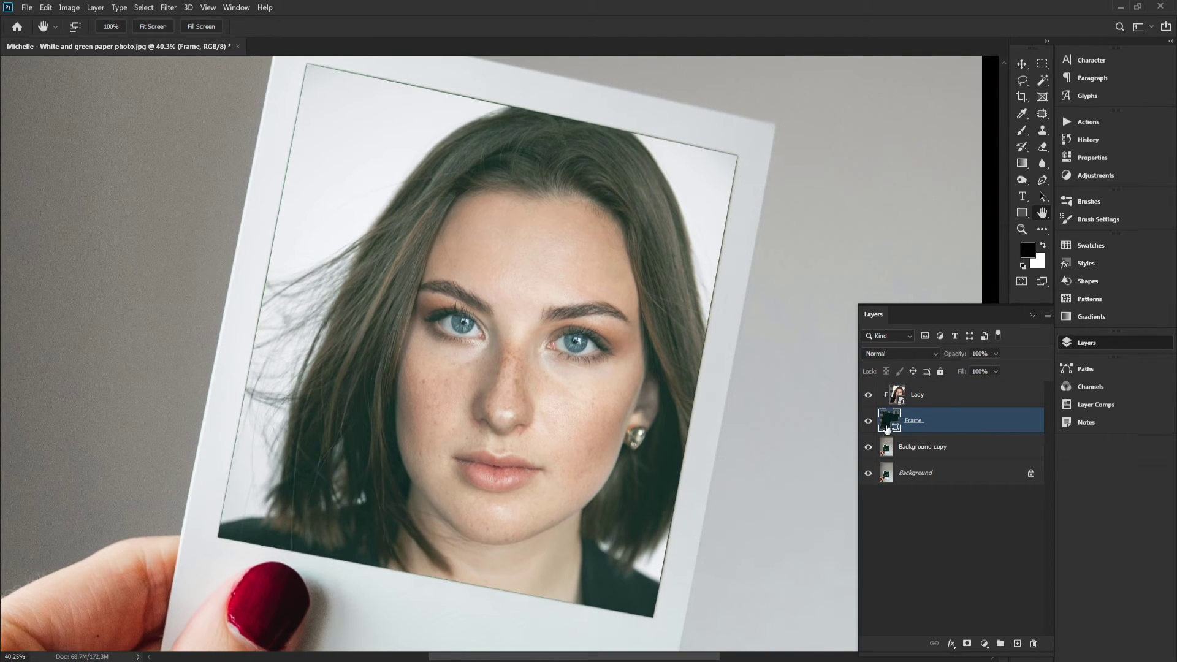
{"action": "left_click", "coordinate": [995, 372]}
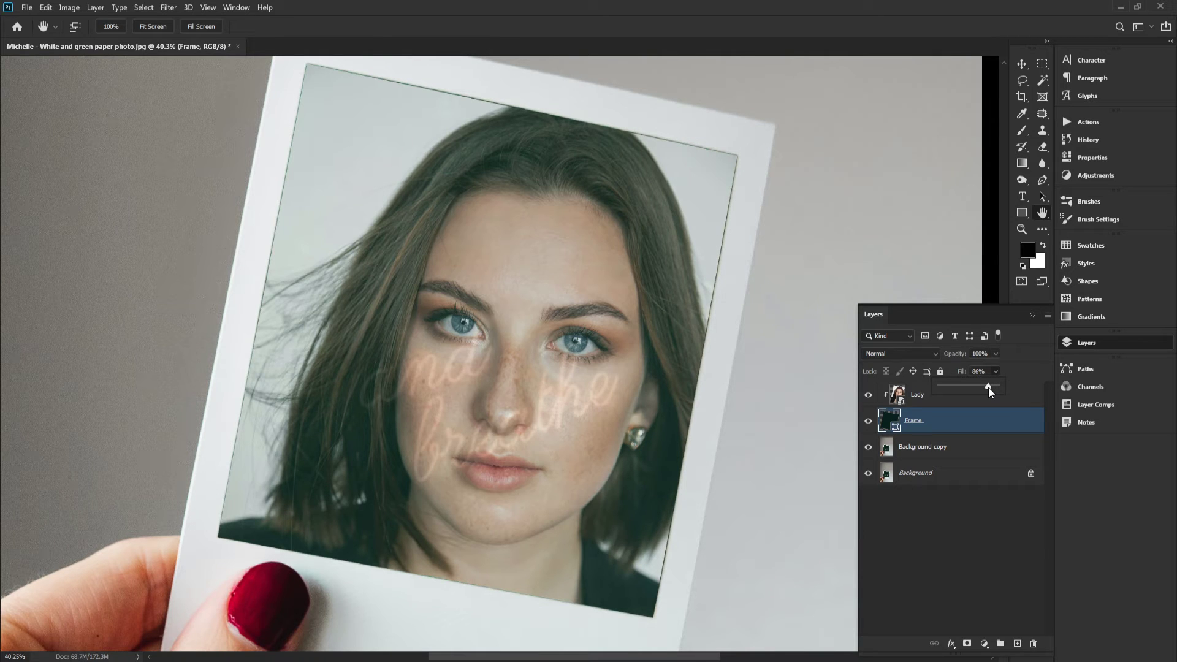
{"action": "left_click_drag", "start_coordinate": [987, 387], "coordinate": [983, 388]}
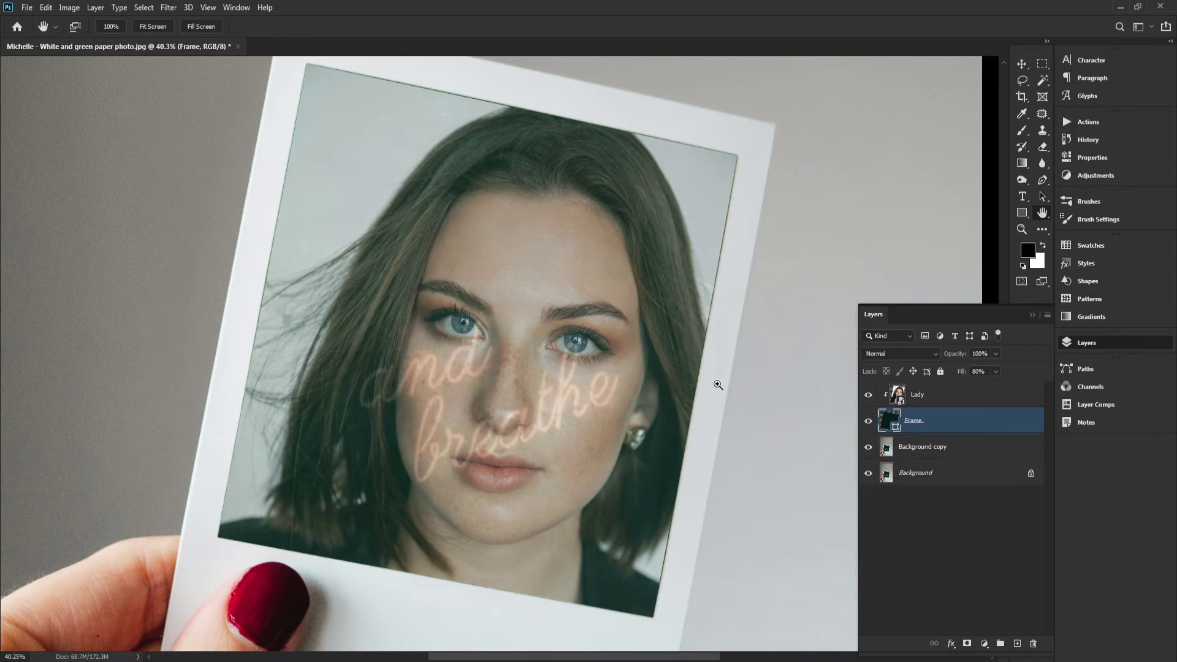
Hide the Frame layer and select the Background copy layer
{"action": "scroll", "coordinate": [718, 385], "scroll_direction": "down", "scroll_amount": 1}
{"action": "left_click_drag", "start_coordinate": [719, 396], "coordinate": [722, 227]}
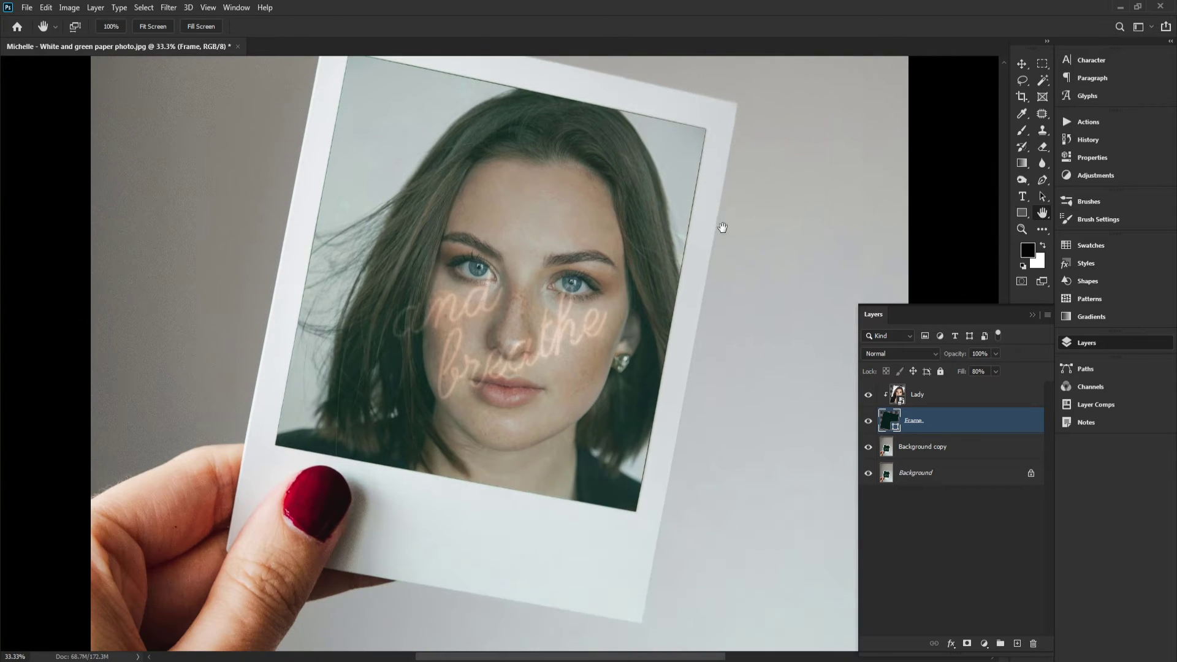
{"action": "left_click_drag", "start_coordinate": [658, 283], "coordinate": [692, 324]}
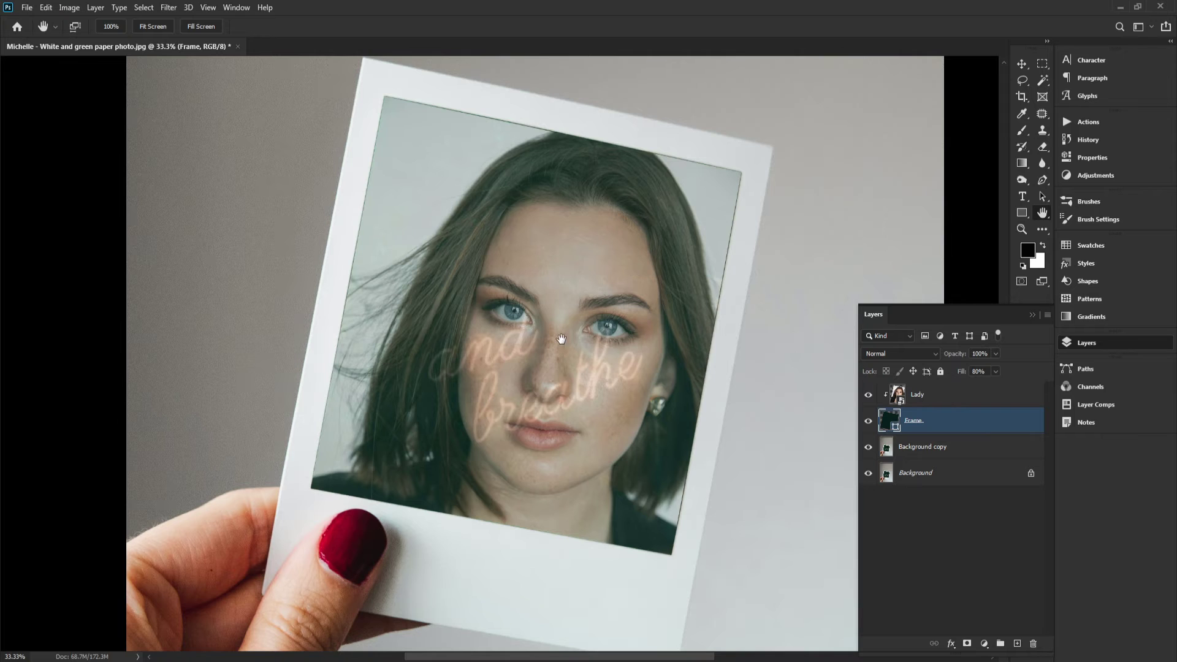
{"action": "scroll", "coordinate": [561, 339], "scroll_direction": "up", "scroll_amount": 1}
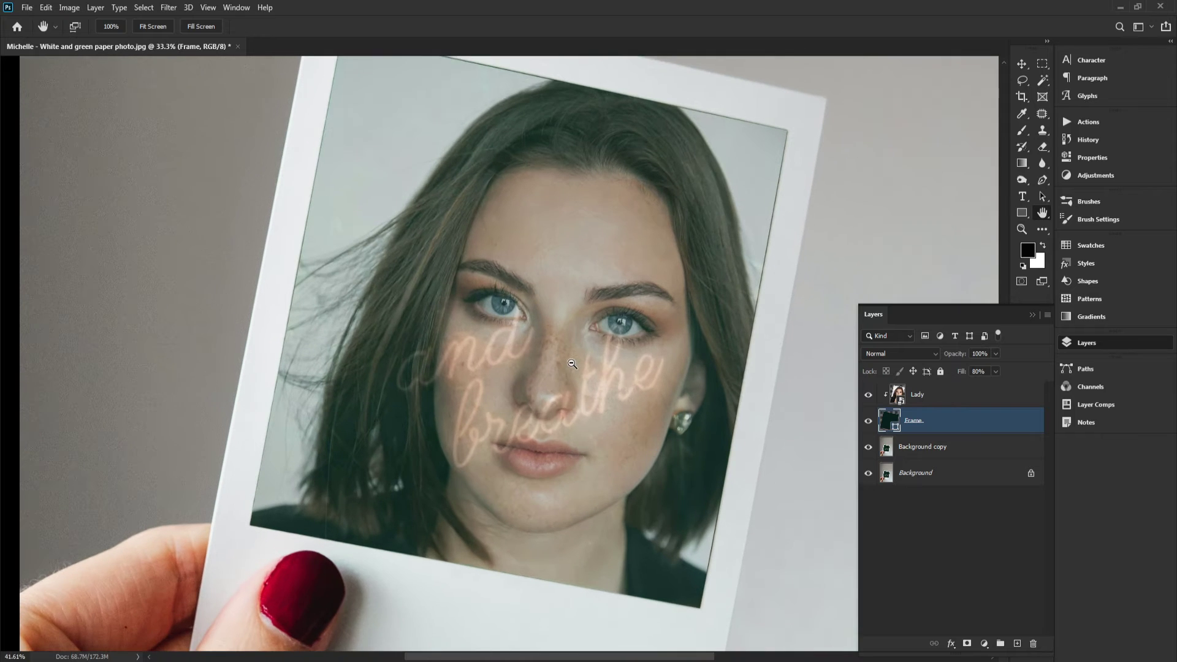
{"action": "left_click", "coordinate": [869, 422]}
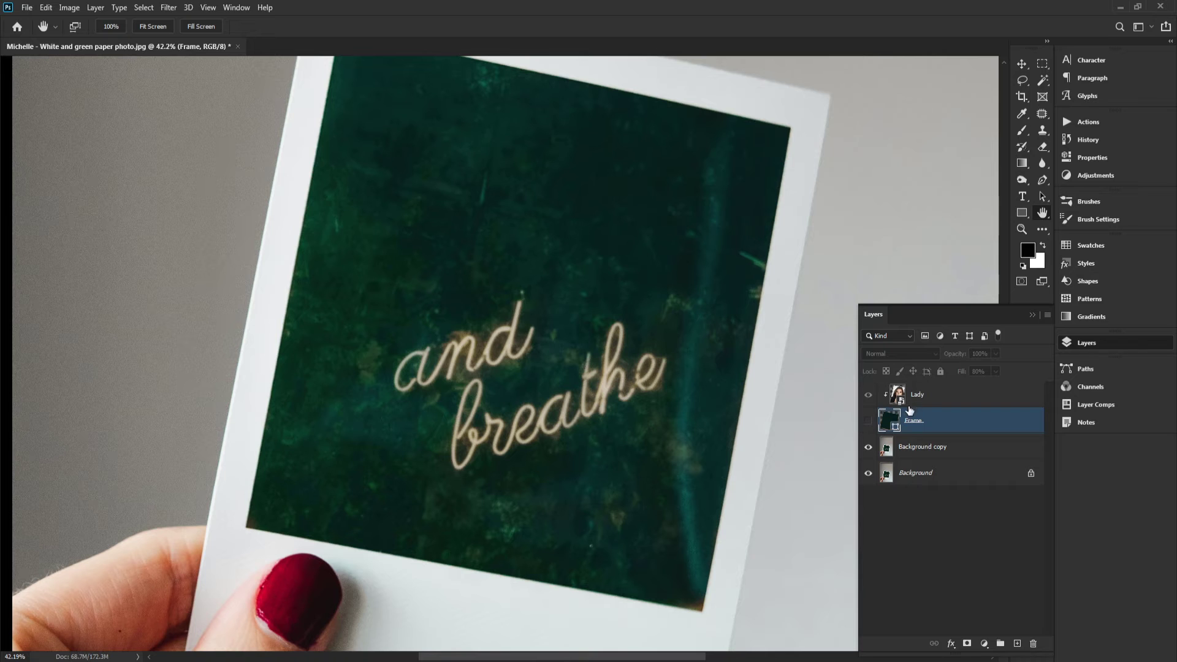
{"action": "left_click_drag", "start_coordinate": [714, 403], "coordinate": [712, 370]}
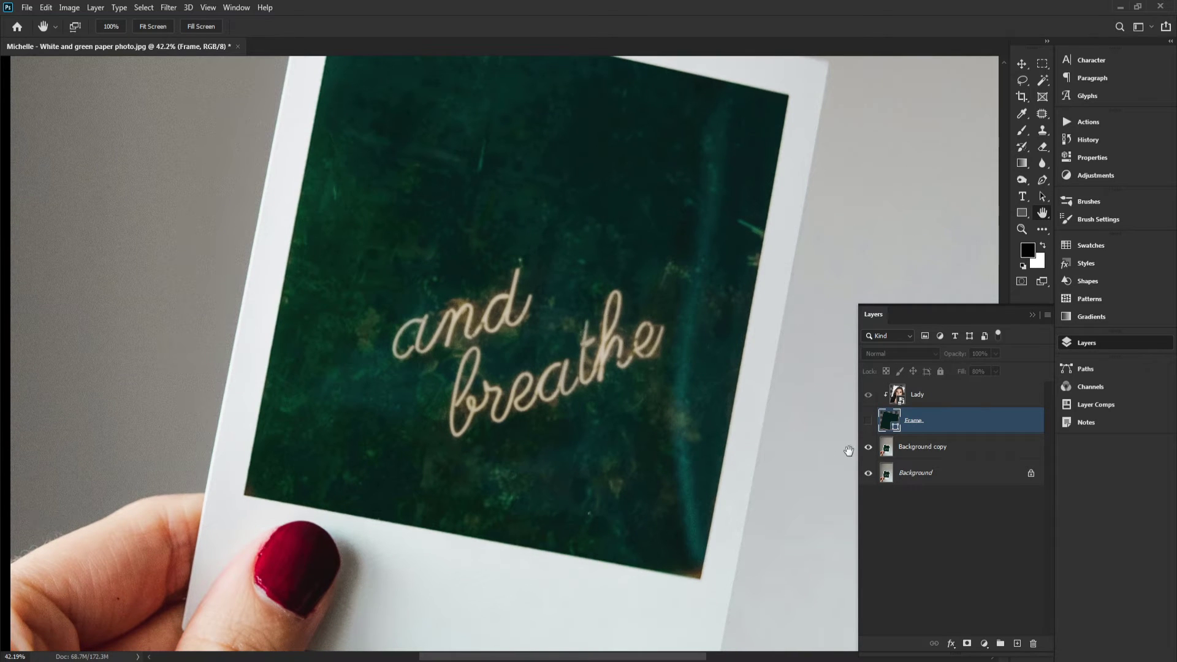
{"action": "left_click", "coordinate": [887, 453]}
{"action": "left_click_drag", "start_coordinate": [535, 367], "coordinate": [573, 360]}
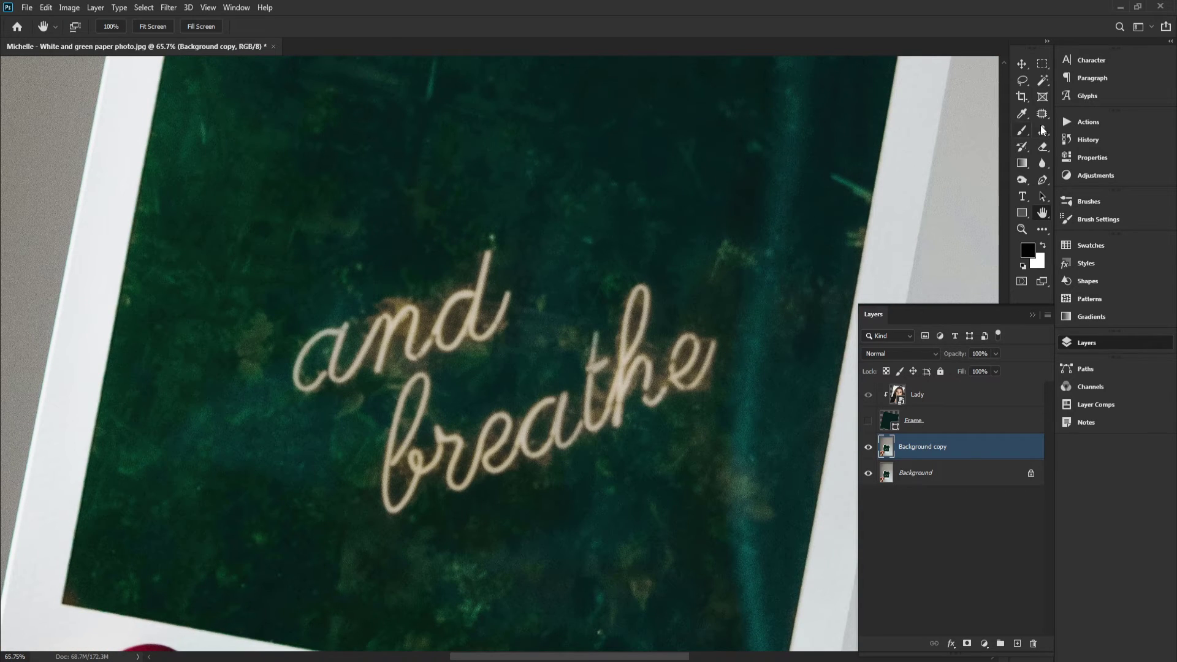
Remove the 'and breathe' lettering from the Background copy's photo area with the Patch tool, then deselect
{"action": "left_click", "coordinate": [1041, 116]}
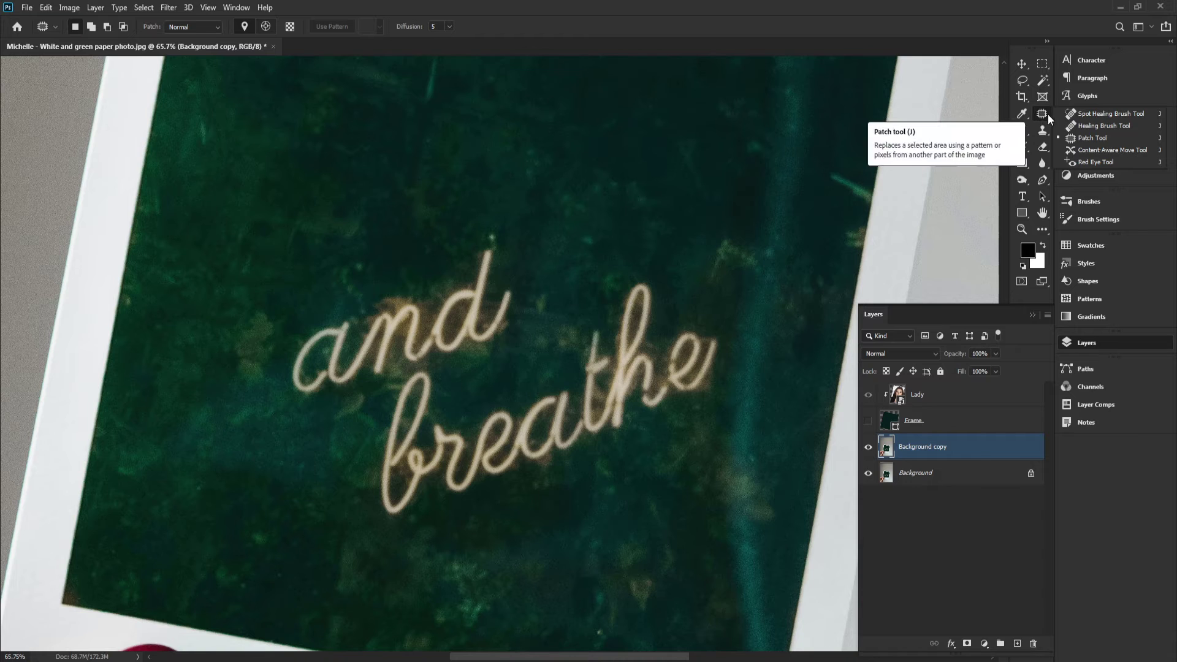
{"action": "left_click", "coordinate": [802, 18]}
{"action": "mouse_move", "coordinate": [515, 302]}
{"action": "left_mouse_down"}
{"action": "mouse_move", "coordinate": [535, 308]}
{"action": "mouse_move", "coordinate": [567, 276]}
{"action": "left_mouse_up"}
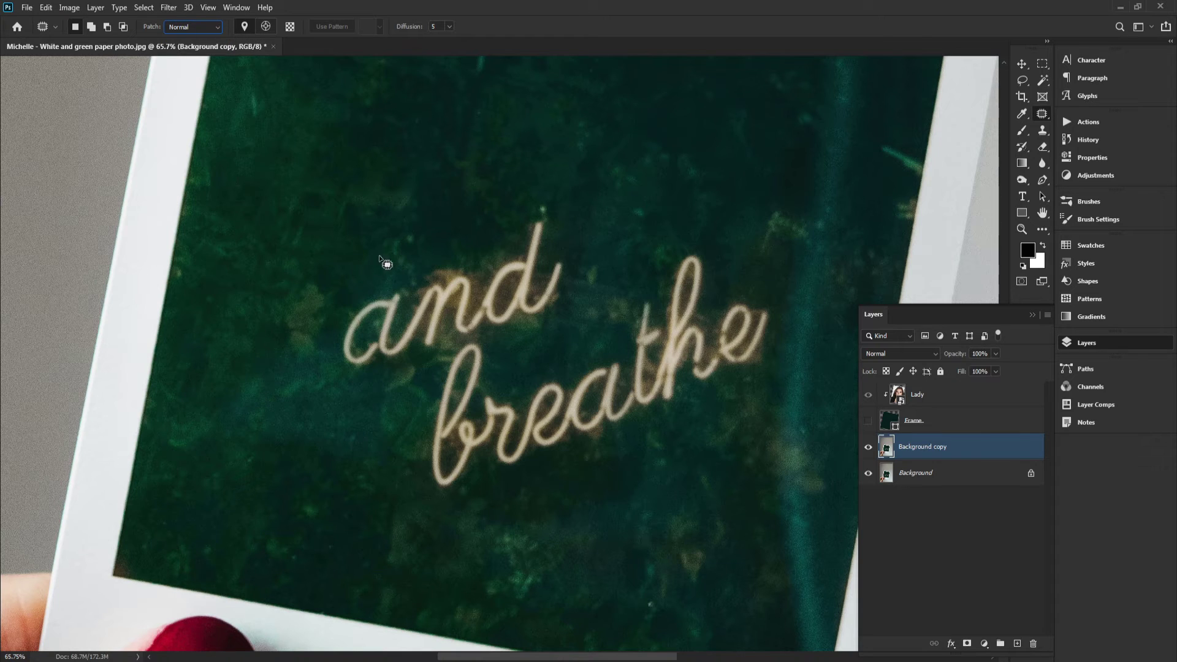
{"action": "mouse_move", "coordinate": [358, 292]}
{"action": "left_mouse_down"}
{"action": "mouse_move", "coordinate": [328, 333]}
{"action": "mouse_move", "coordinate": [330, 351]}
{"action": "mouse_move", "coordinate": [348, 367]}
{"action": "mouse_move", "coordinate": [424, 362]}
{"action": "left_mouse_up"}
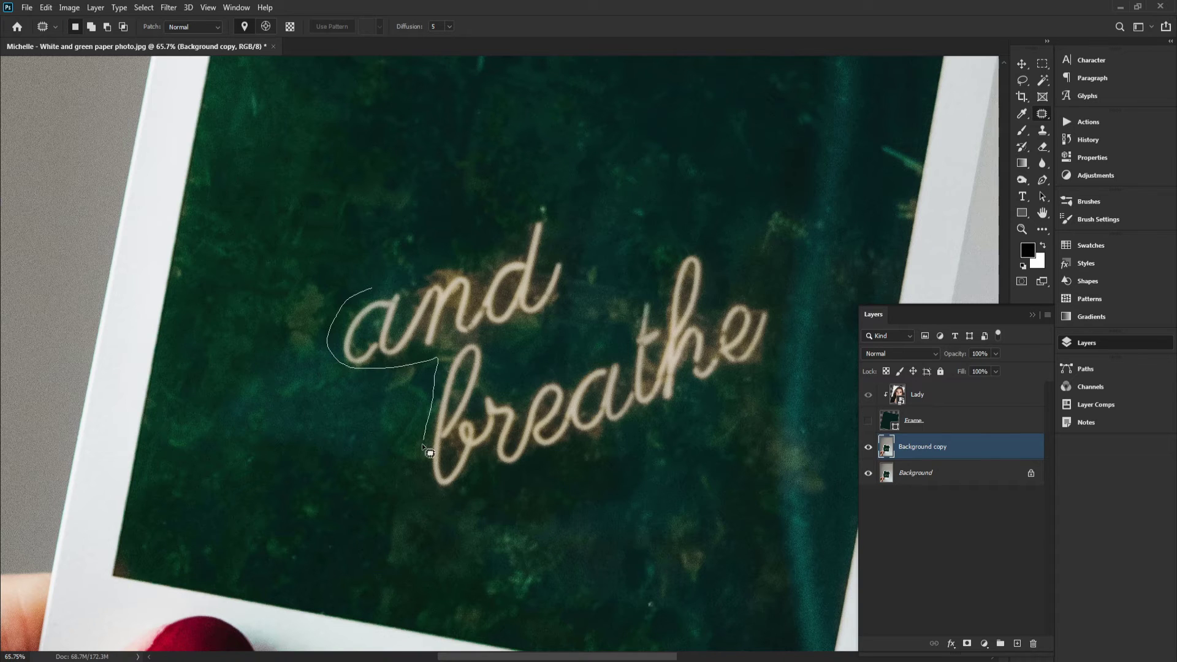
{"action": "mouse_move", "coordinate": [434, 491]}
{"action": "left_mouse_down"}
{"action": "mouse_move", "coordinate": [660, 424]}
{"action": "mouse_move", "coordinate": [753, 371]}
{"action": "mouse_move", "coordinate": [782, 335]}
{"action": "mouse_move", "coordinate": [782, 307]}
{"action": "mouse_move", "coordinate": [758, 295]}
{"action": "mouse_move", "coordinate": [715, 306]}
{"action": "mouse_move", "coordinate": [698, 248]}
{"action": "mouse_move", "coordinate": [664, 255]}
{"action": "mouse_move", "coordinate": [626, 313]}
{"action": "left_mouse_up"}
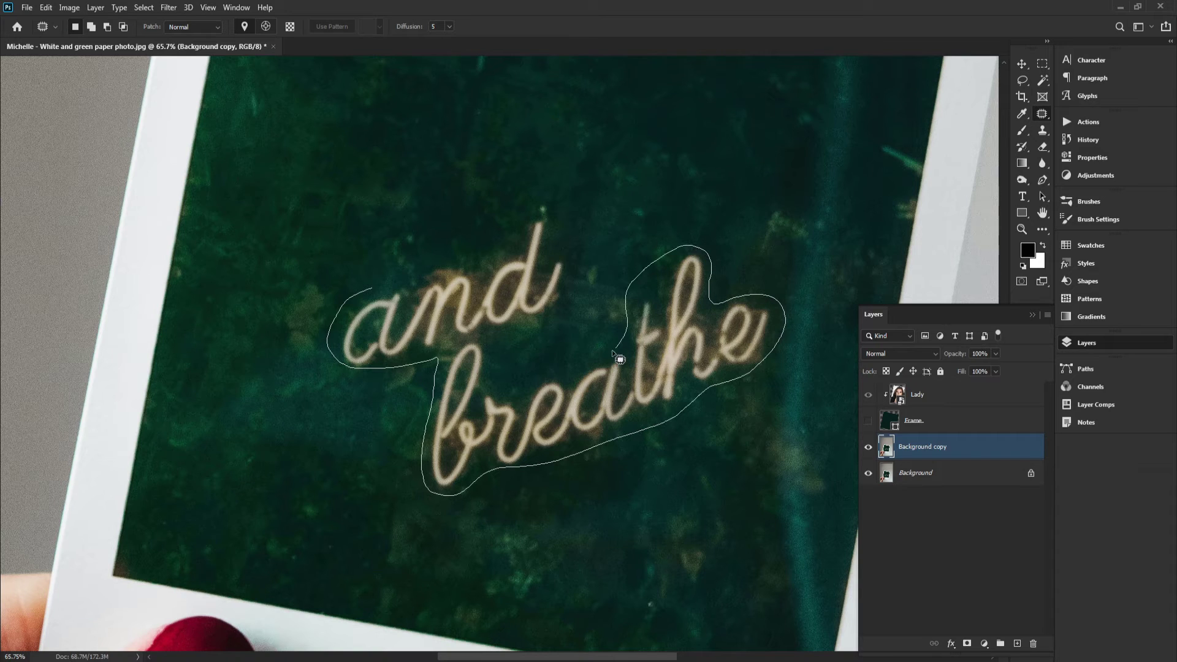
{"action": "mouse_move", "coordinate": [536, 374]}
{"action": "left_mouse_down"}
{"action": "mouse_move", "coordinate": [500, 382]}
{"action": "mouse_move", "coordinate": [505, 332]}
{"action": "left_mouse_up"}
{"action": "mouse_move", "coordinate": [564, 308]}
{"action": "left_mouse_down"}
{"action": "mouse_move", "coordinate": [573, 261]}
{"action": "mouse_move", "coordinate": [551, 202]}
{"action": "mouse_move", "coordinate": [512, 230]}
{"action": "mouse_move", "coordinate": [422, 257]}
{"action": "mouse_move", "coordinate": [406, 275]}
{"action": "left_mouse_up"}
{"action": "scroll", "coordinate": [448, 343], "scroll_direction": "down", "scroll_amount": 3}
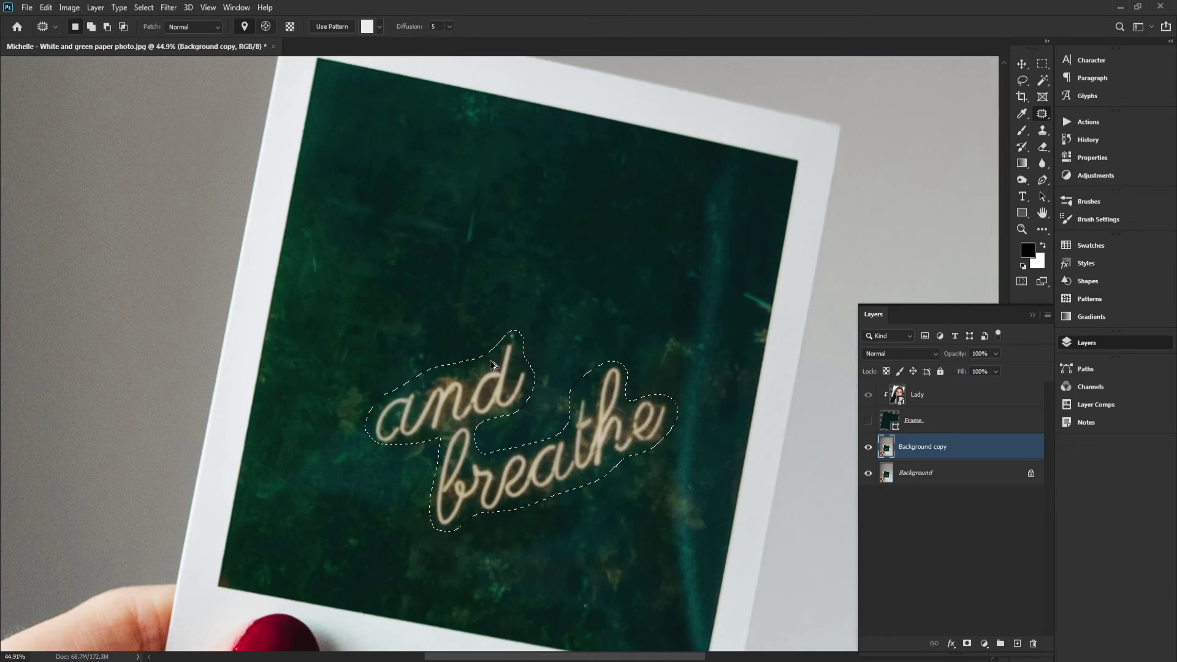
{"action": "left_click_drag", "start_coordinate": [525, 341], "coordinate": [546, 255]}
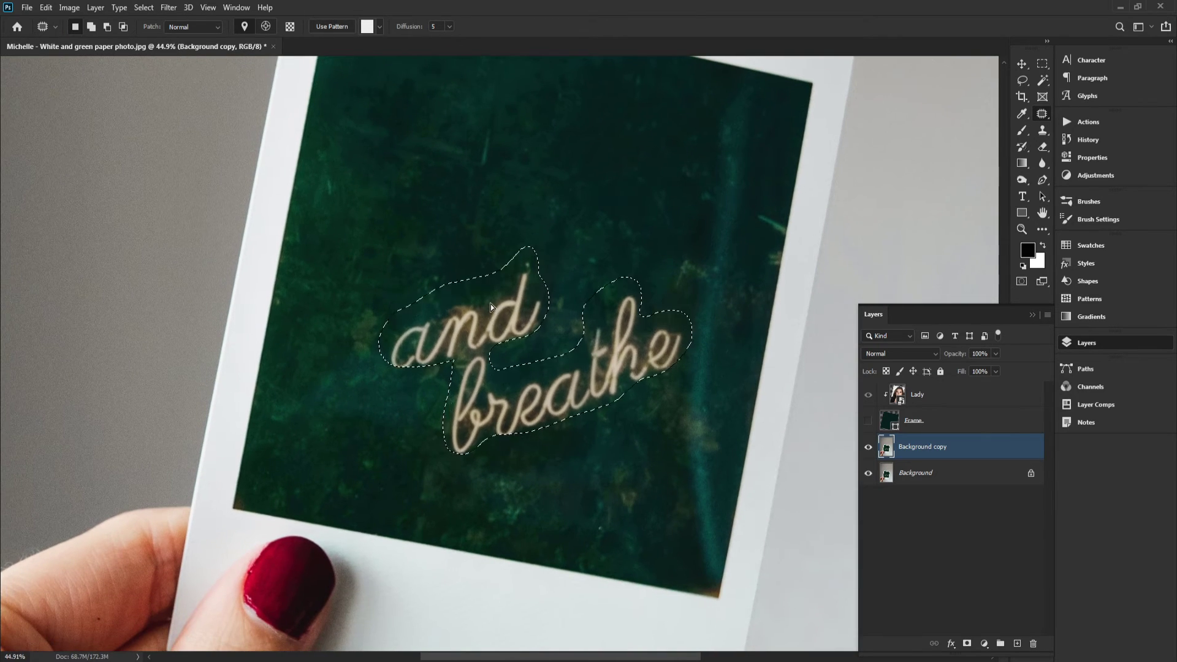
{"action": "left_click_drag", "start_coordinate": [491, 304], "coordinate": [508, 126]}
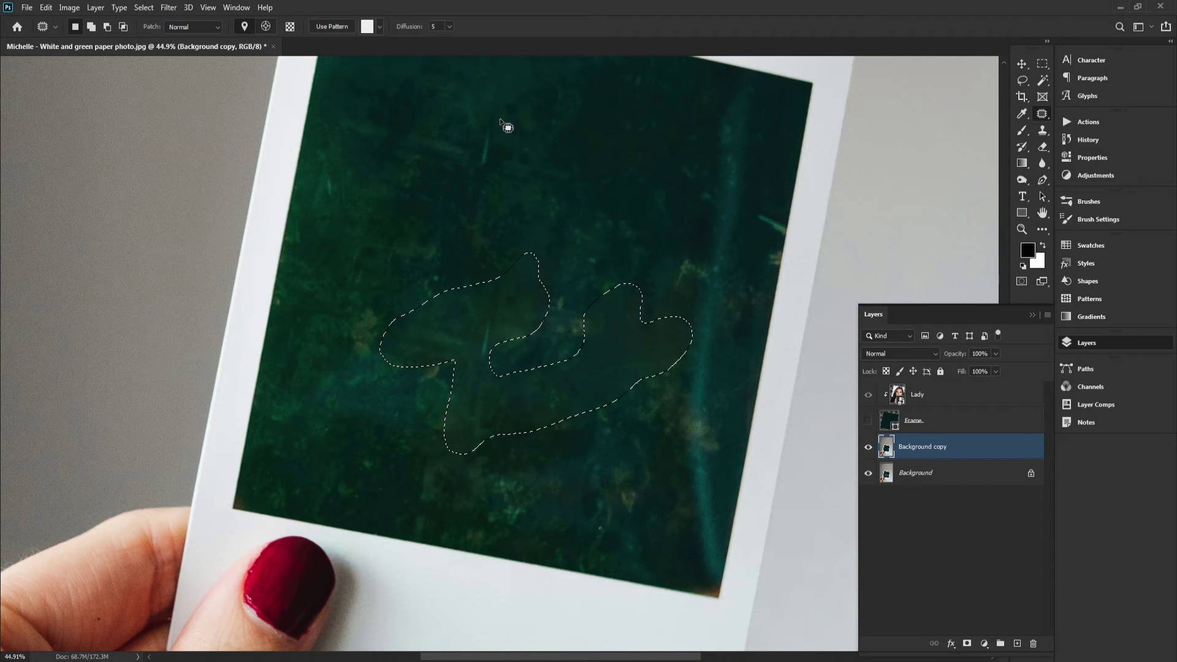
{"action": "key", "text": "ctrl+d"}
Show the Frame layer again and select it
{"action": "scroll", "coordinate": [560, 271], "scroll_direction": "up", "scroll_amount": 1}
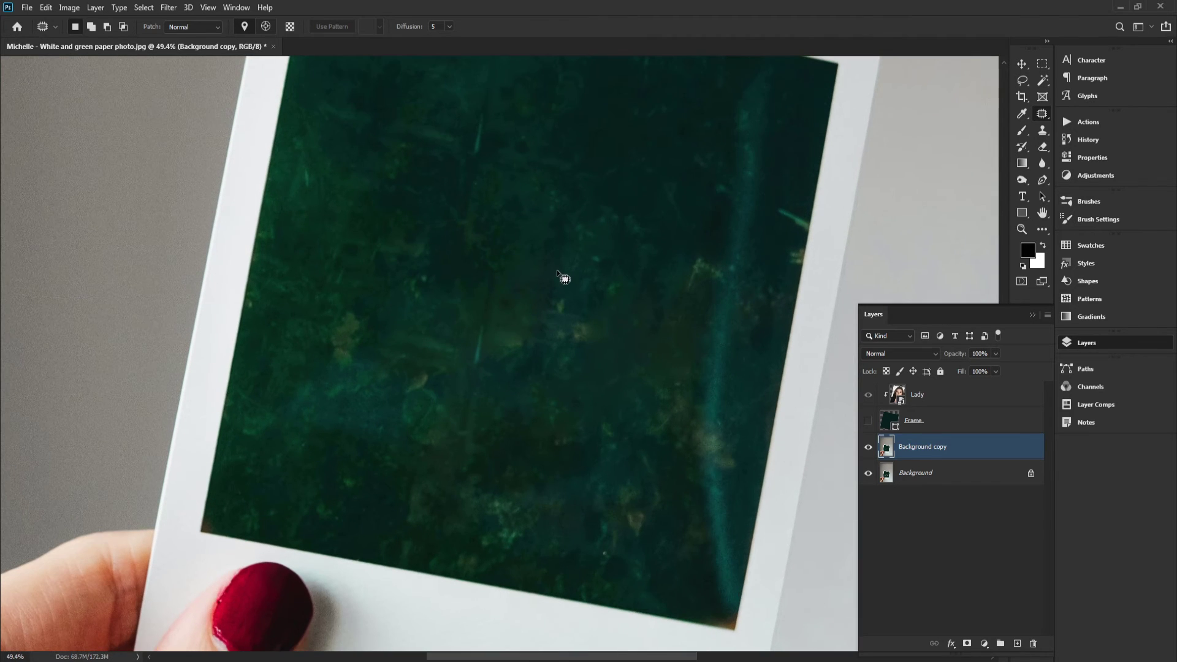
{"action": "key", "text": "space"}
{"action": "left_click_drag", "start_coordinate": [563, 279], "coordinate": [572, 358]}
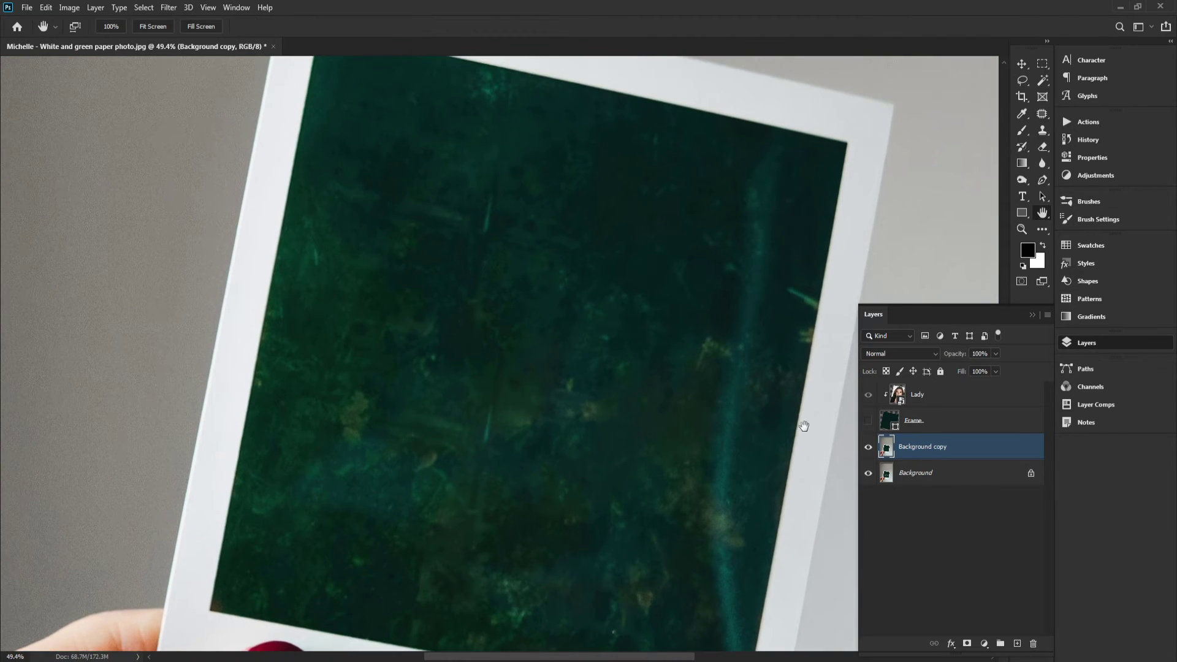
{"action": "left_click", "coordinate": [898, 423]}
{"action": "left_click", "coordinate": [868, 421]}
{"action": "left_click_drag", "start_coordinate": [679, 423], "coordinate": [645, 349]}
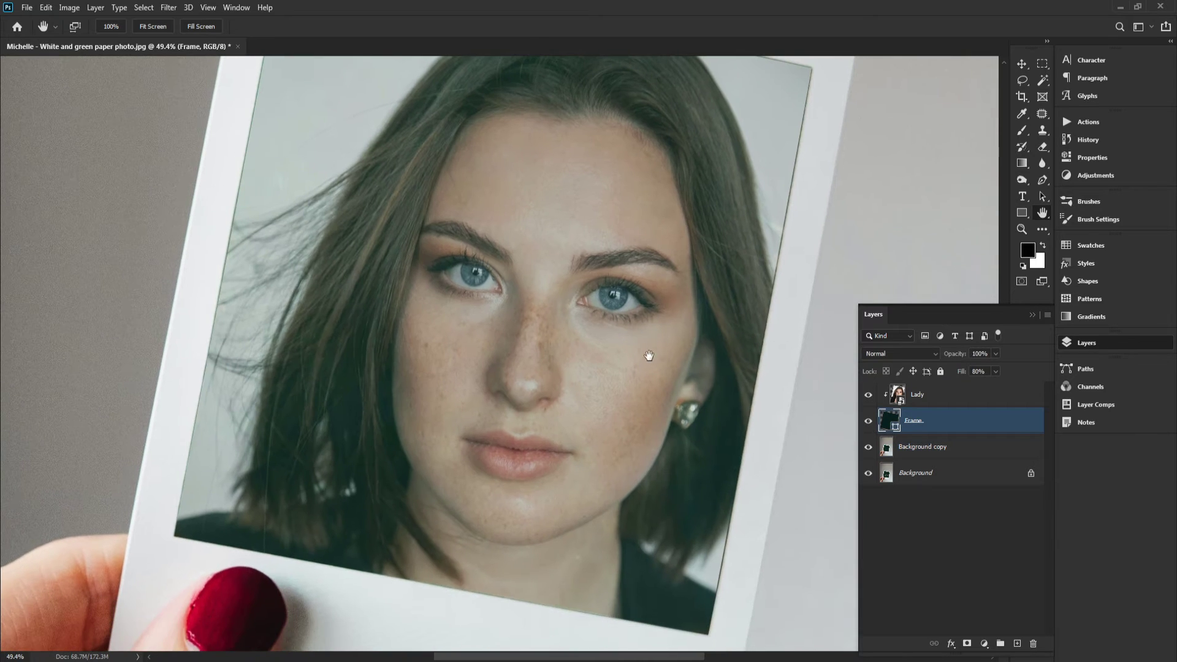
Toggle the Background copy layer's visibility and fill to compare the patched photo with the original
{"action": "left_click", "coordinate": [868, 447]}
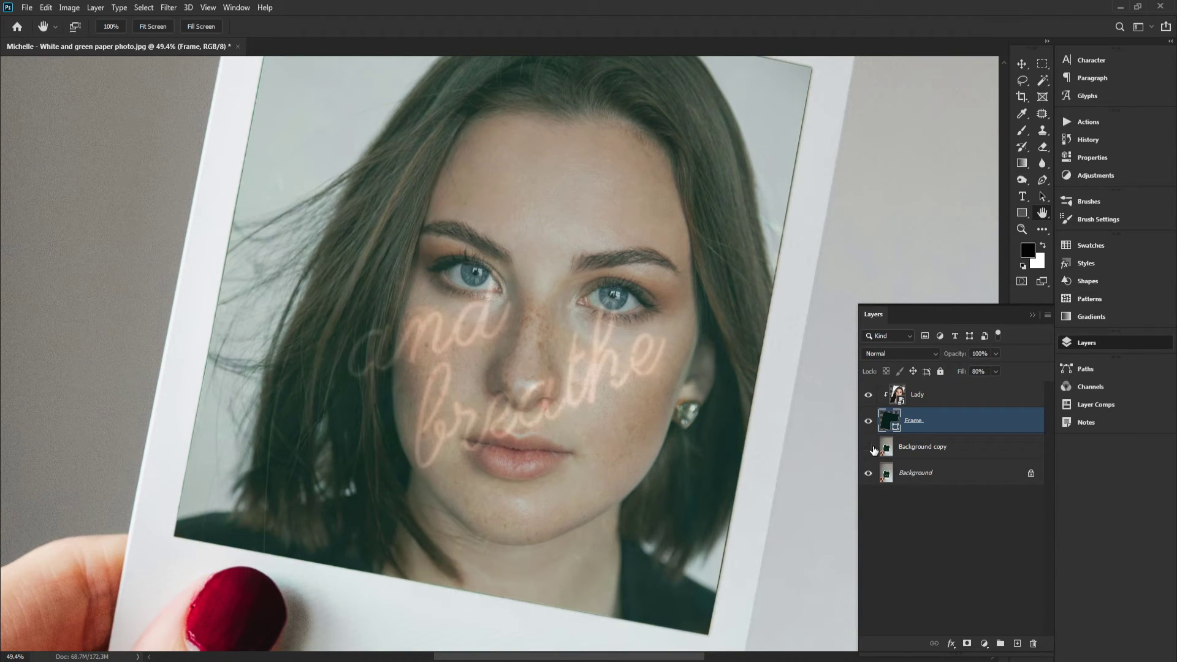
{"action": "left_click", "coordinate": [868, 447]}
{"action": "left_click", "coordinate": [917, 443]}
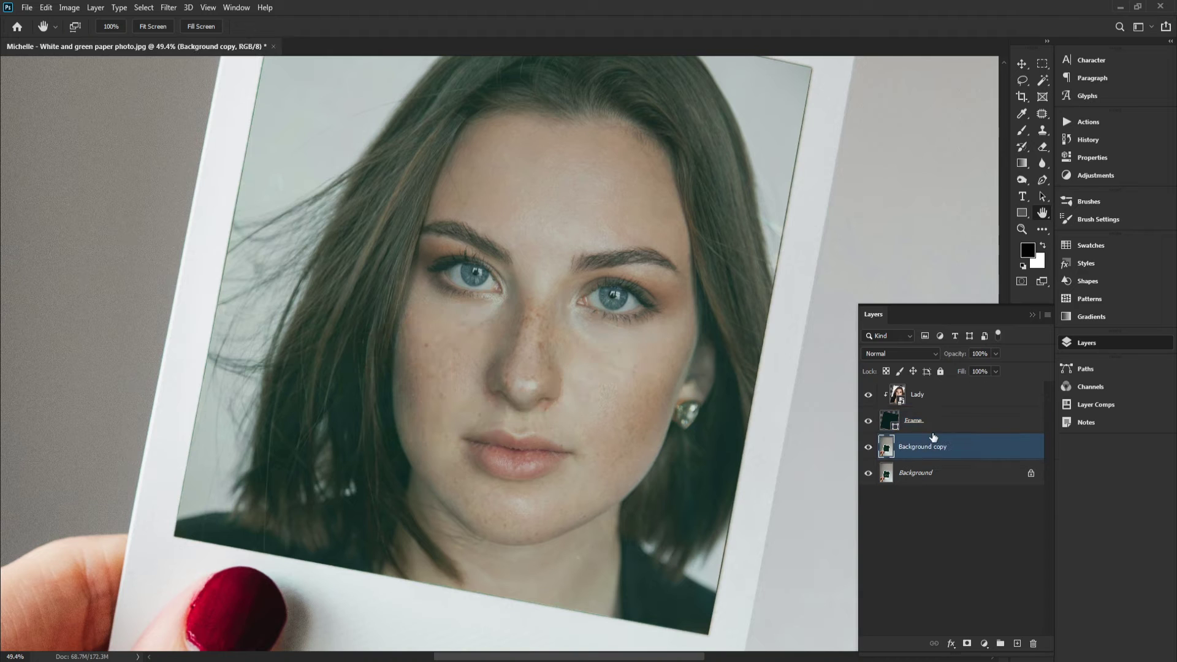
{"action": "left_click", "coordinate": [996, 370]}
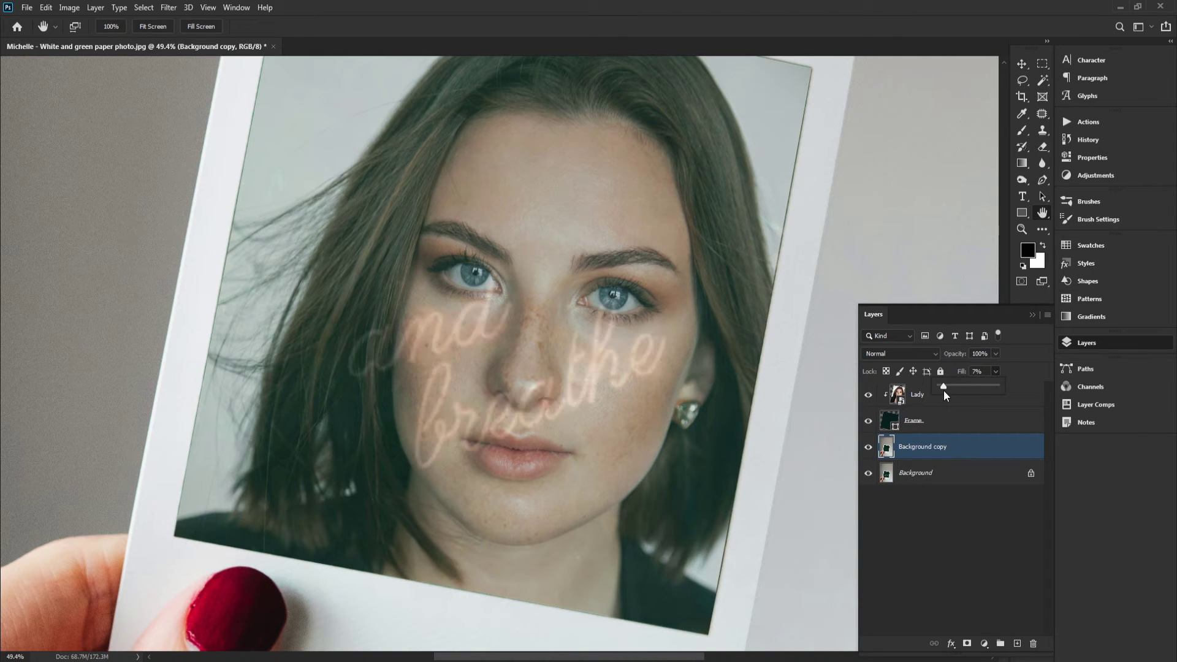
{"action": "left_click_drag", "start_coordinate": [1009, 391], "coordinate": [970, 395]}
{"action": "left_click", "coordinate": [922, 457]}
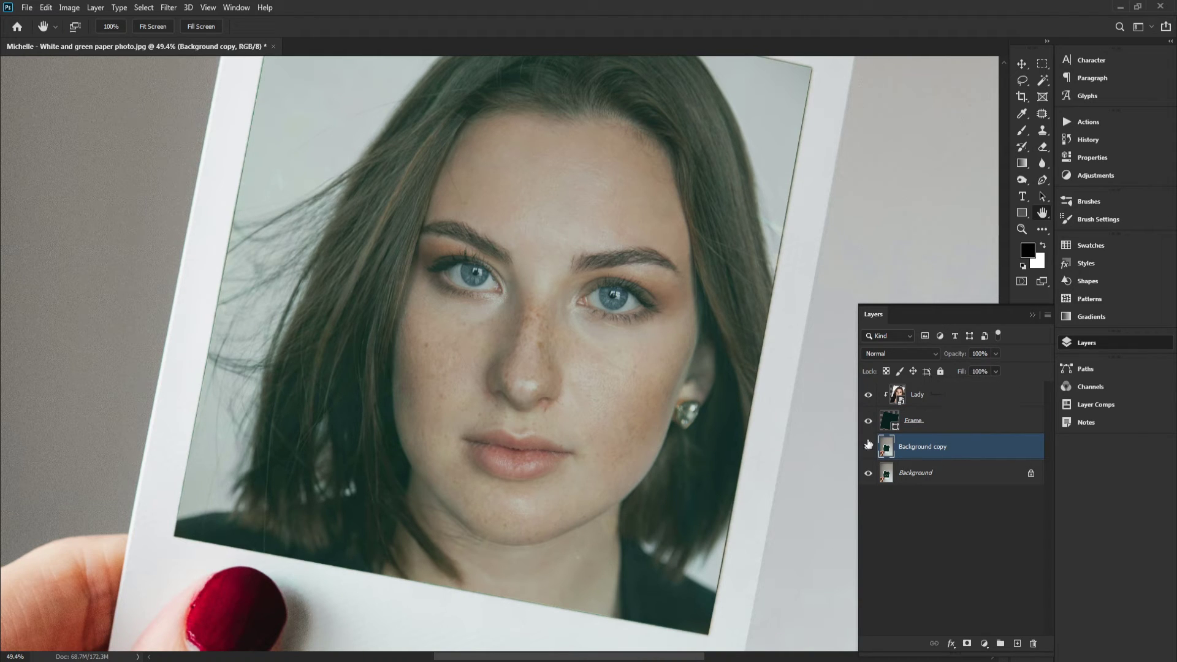
Zoom in on the photo area's top-right corner to inspect the frame's edge
{"action": "left_click", "coordinate": [161, 28]}
{"action": "left_click", "coordinate": [195, 29]}
{"action": "left_click_drag", "start_coordinate": [442, 320], "coordinate": [496, 158]}
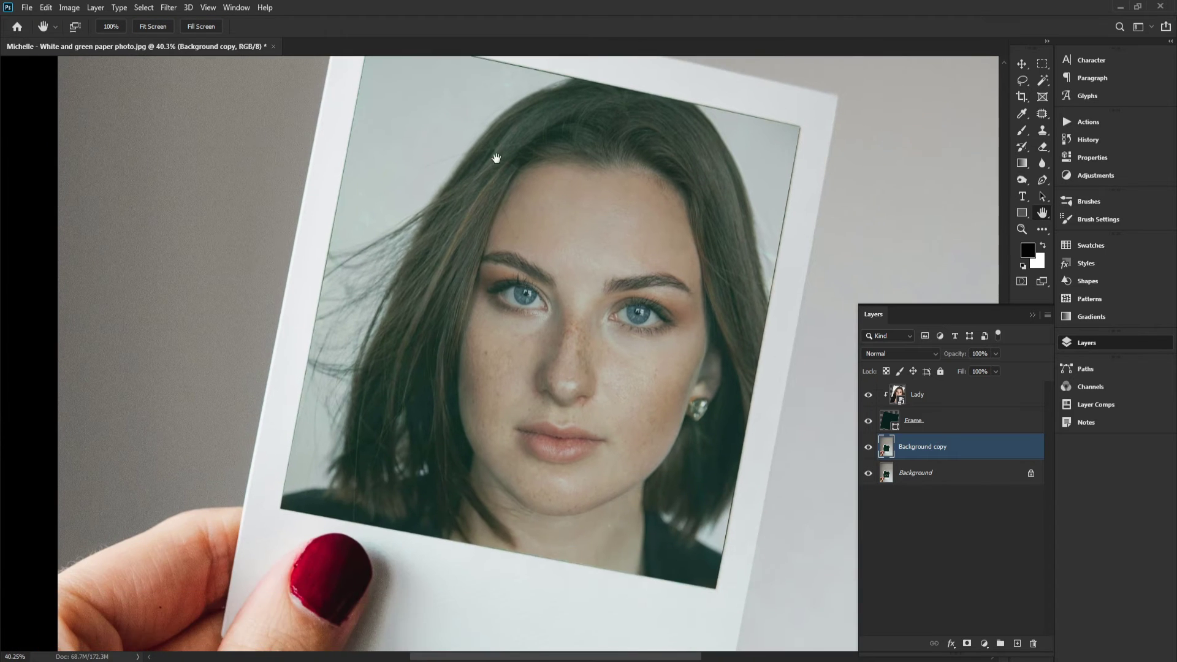
{"action": "left_click_drag", "start_coordinate": [557, 296], "coordinate": [540, 293]}
{"action": "scroll", "coordinate": [748, 218], "scroll_direction": "up", "scroll_amount": 5}
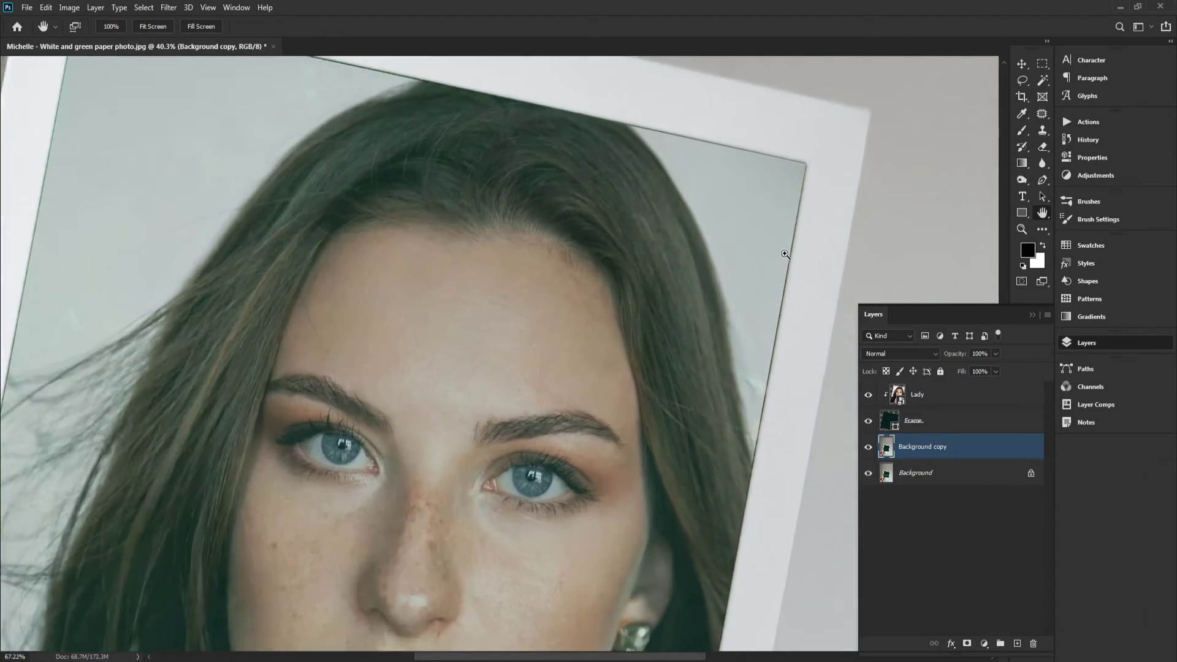
{"action": "scroll", "coordinate": [832, 210], "scroll_direction": "up", "scroll_amount": 7}
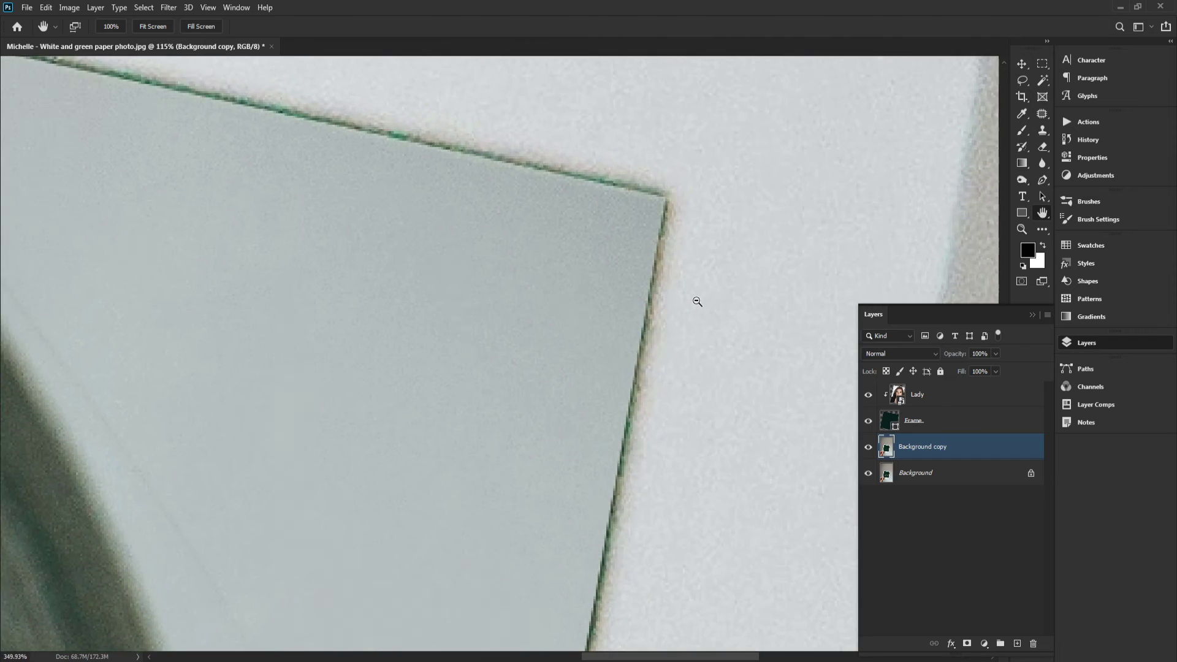
{"action": "left_click_drag", "start_coordinate": [654, 266], "coordinate": [741, 348]}
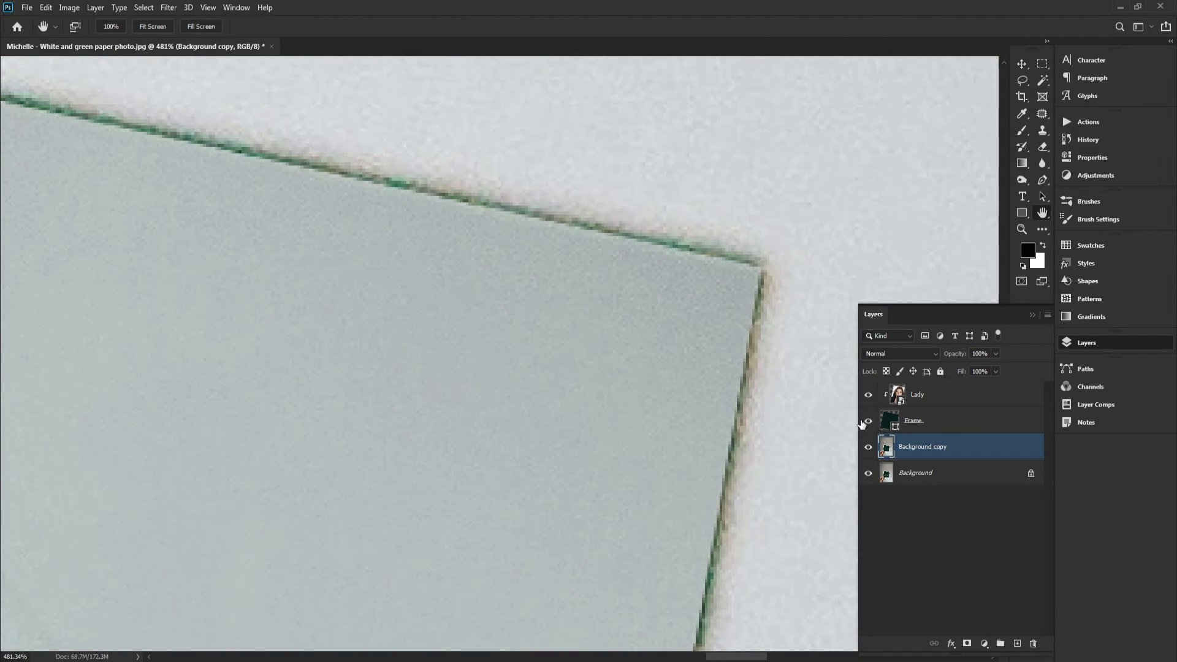
Select the Frame layer and set its mask feather to 1.0 px
{"action": "left_click", "coordinate": [900, 423]}
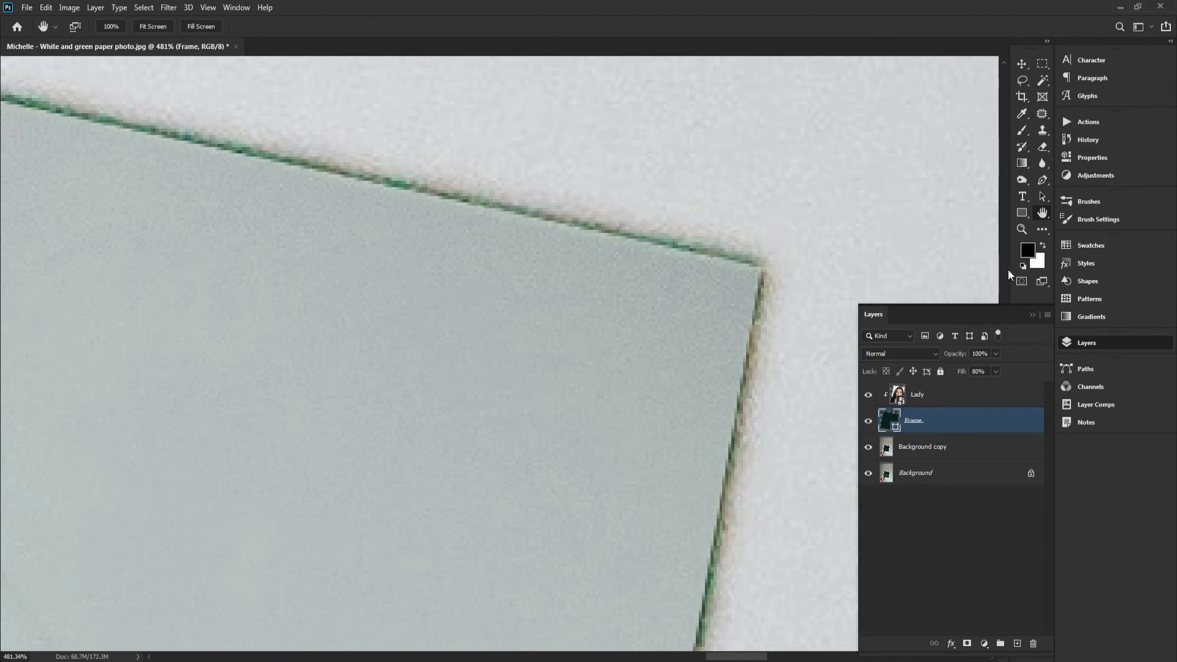
{"action": "left_click", "coordinate": [1083, 161]}
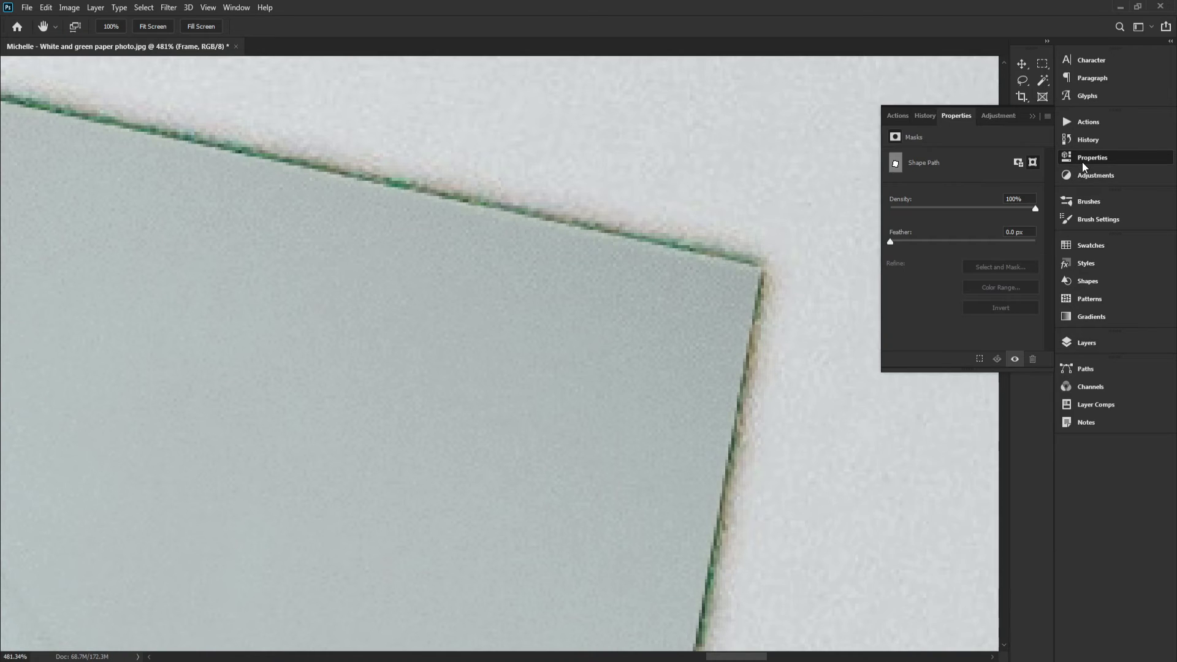
{"action": "left_click", "coordinate": [893, 242]}
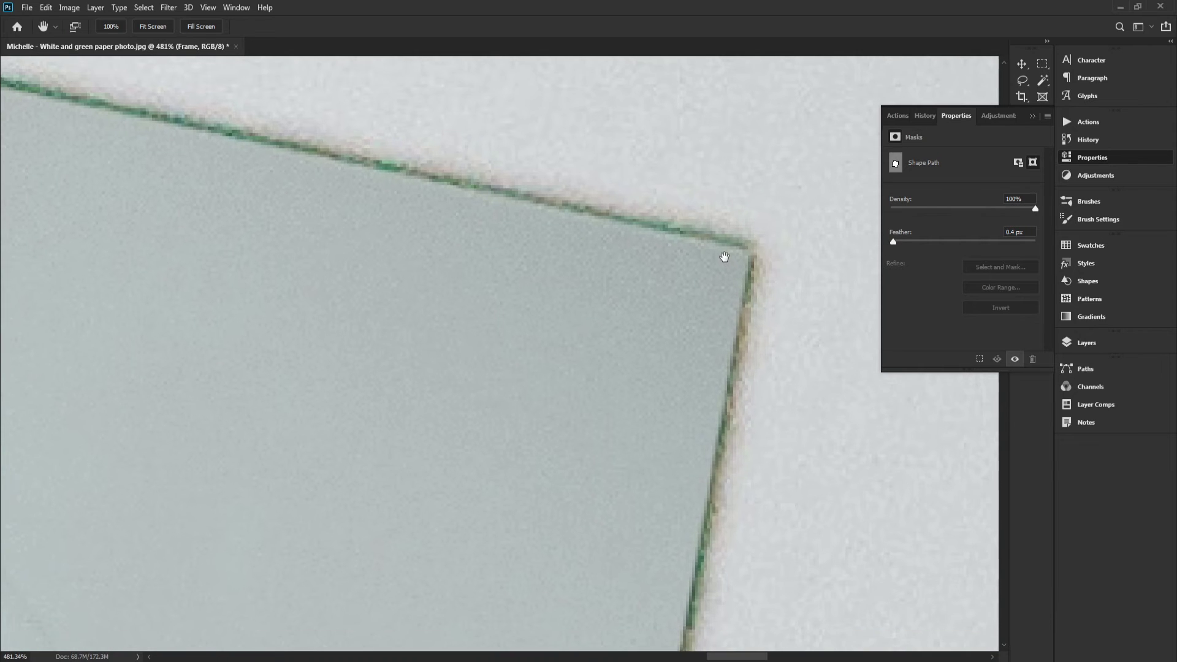
{"action": "left_click", "coordinate": [888, 243]}
{"action": "left_click_drag", "start_coordinate": [891, 243], "coordinate": [897, 242]}
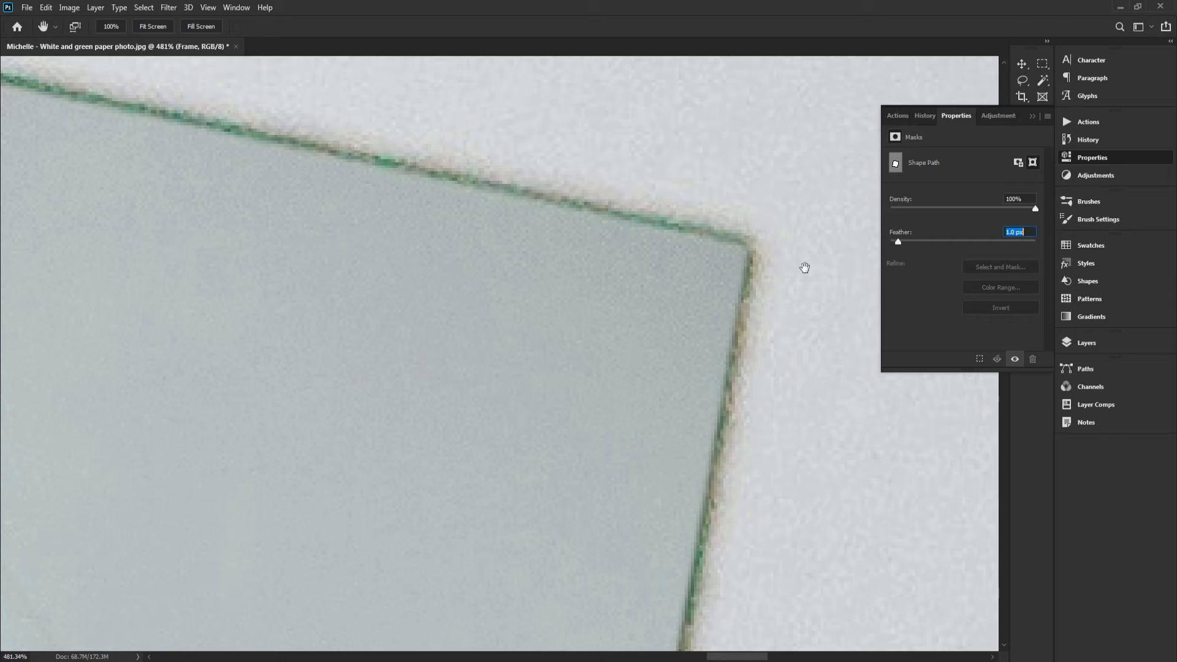
{"action": "left_click_drag", "start_coordinate": [783, 268], "coordinate": [875, 277]}
{"action": "left_click", "coordinate": [1094, 342]}
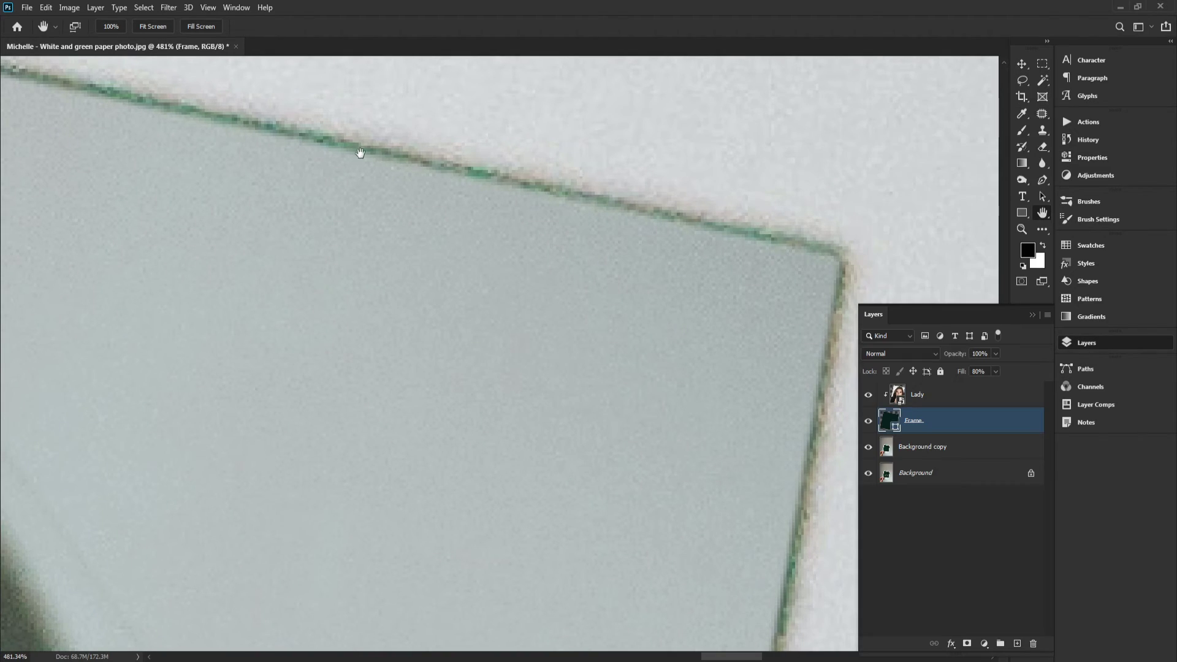
Inspect the frame's fit around the photo area at full-screen and 100% zoom
{"action": "left_click", "coordinate": [201, 26]}
{"action": "scroll", "coordinate": [851, 425], "scroll_direction": "down", "scroll_amount": 2}
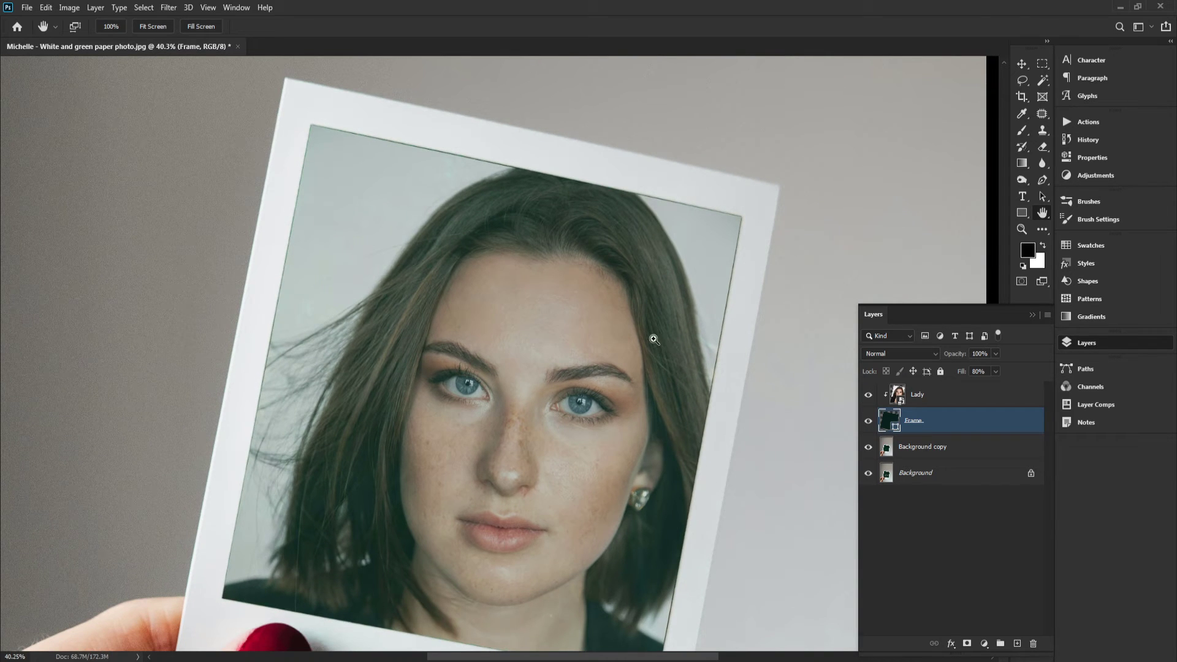
{"action": "left_click", "coordinate": [116, 24]}
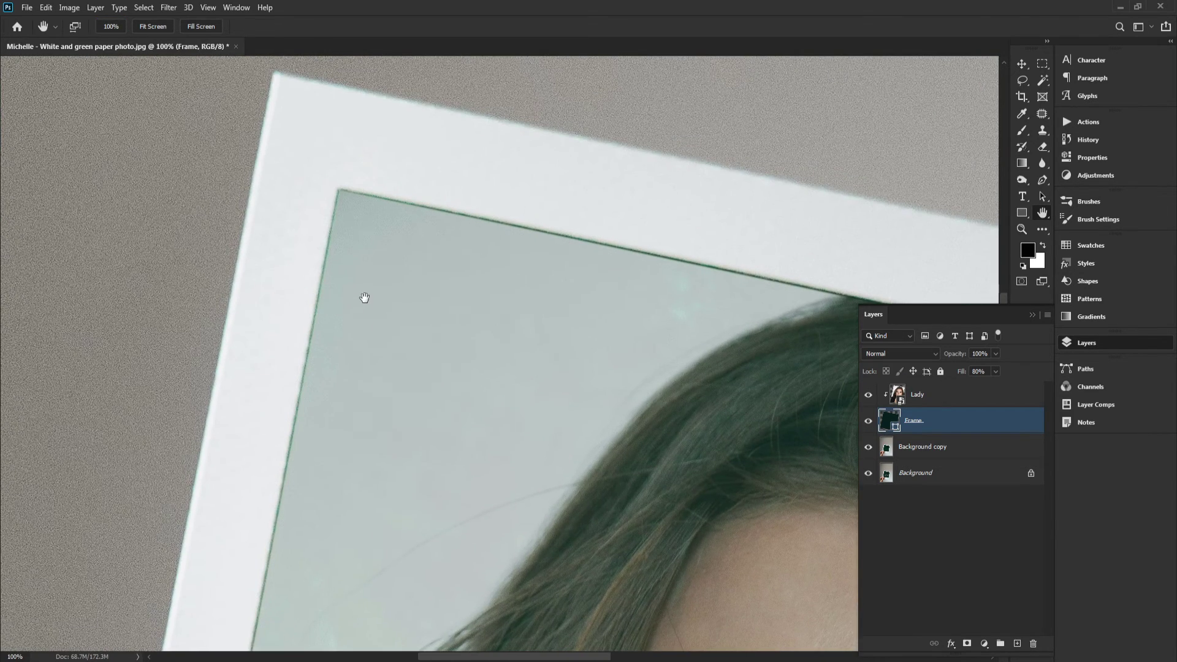
{"action": "left_click", "coordinate": [201, 27]}
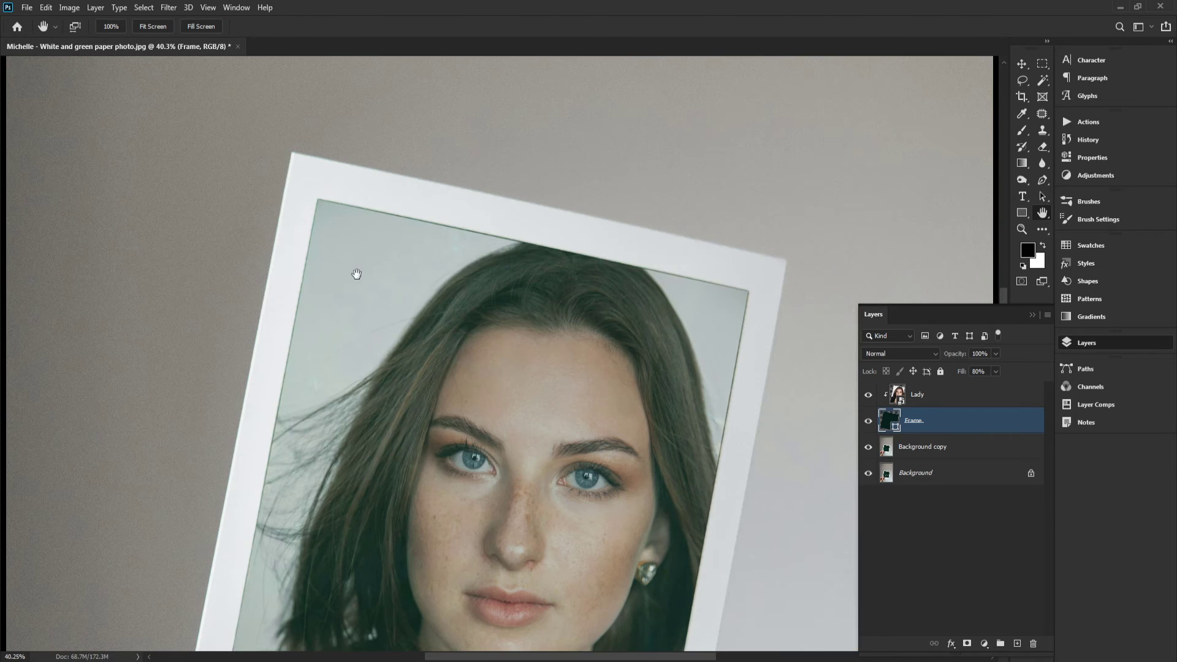
{"action": "scroll", "coordinate": [452, 197], "scroll_direction": "down", "scroll_amount": 2}
{"action": "scroll", "coordinate": [398, 199], "scroll_direction": "up", "scroll_amount": 2}
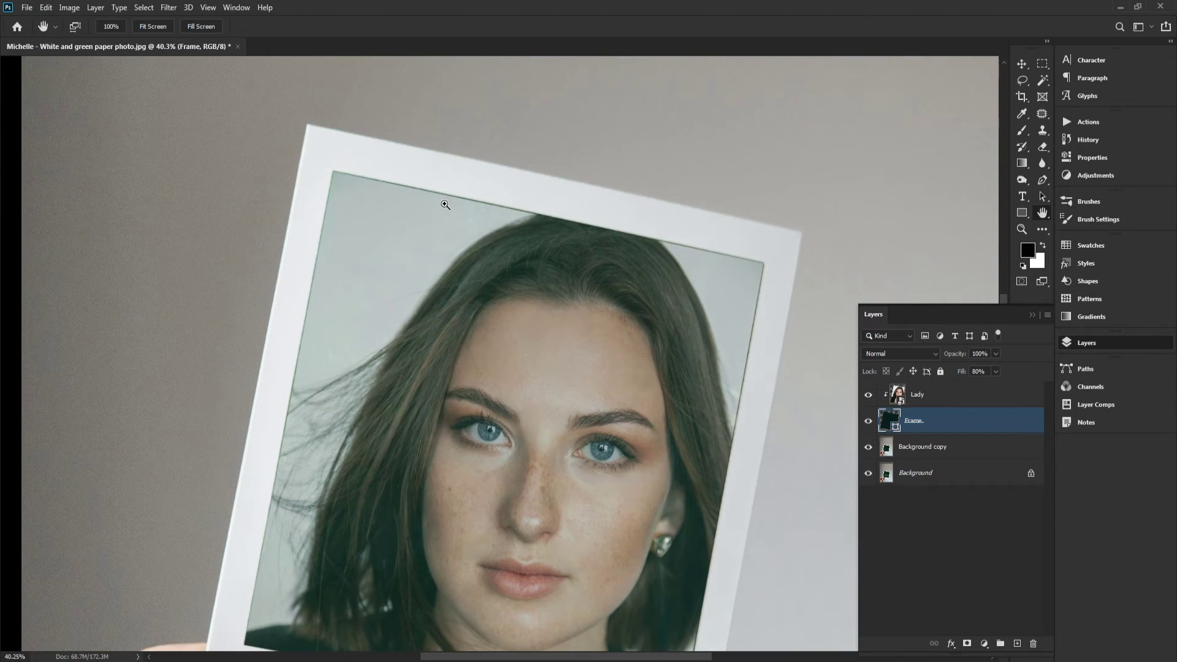
{"action": "left_click_drag", "start_coordinate": [447, 204], "coordinate": [538, 264], "text": "ctrl"}
{"action": "left_click_drag", "start_coordinate": [615, 326], "coordinate": [615, 395]}
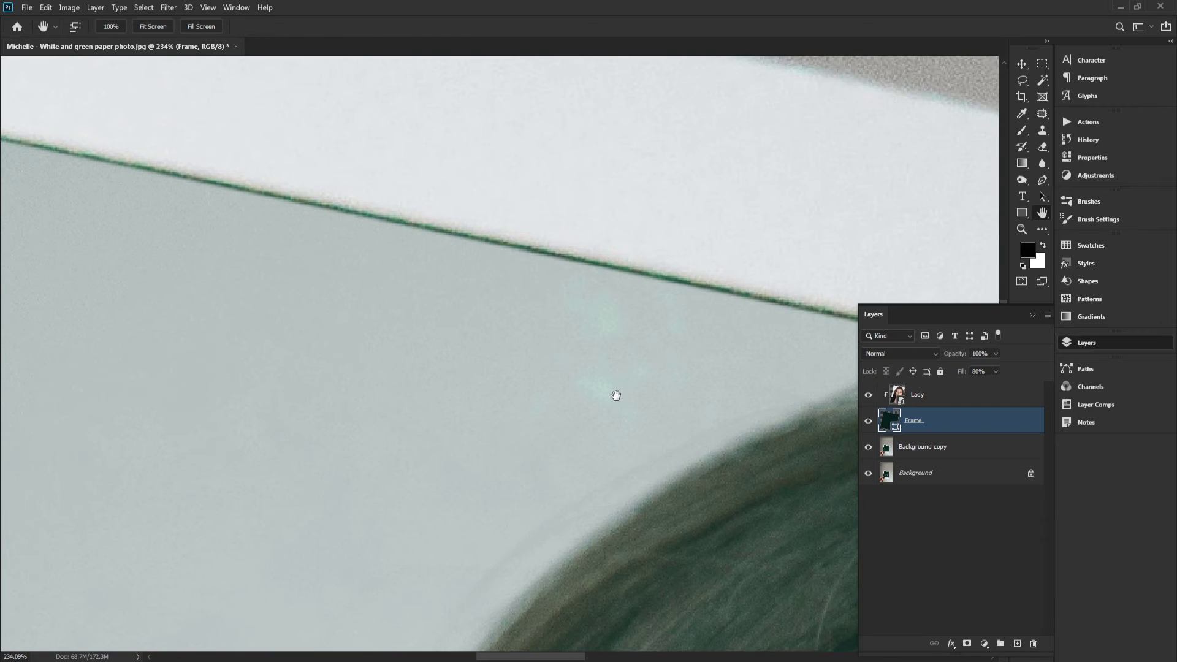
Warp the Frame shape so its top edge follows the photo area's border, then commit the transform
{"action": "key", "text": "u"}
{"action": "left_click_drag", "start_coordinate": [418, 276], "coordinate": [791, 359]}
{"action": "left_click_drag", "start_coordinate": [468, 277], "coordinate": [278, 209]}
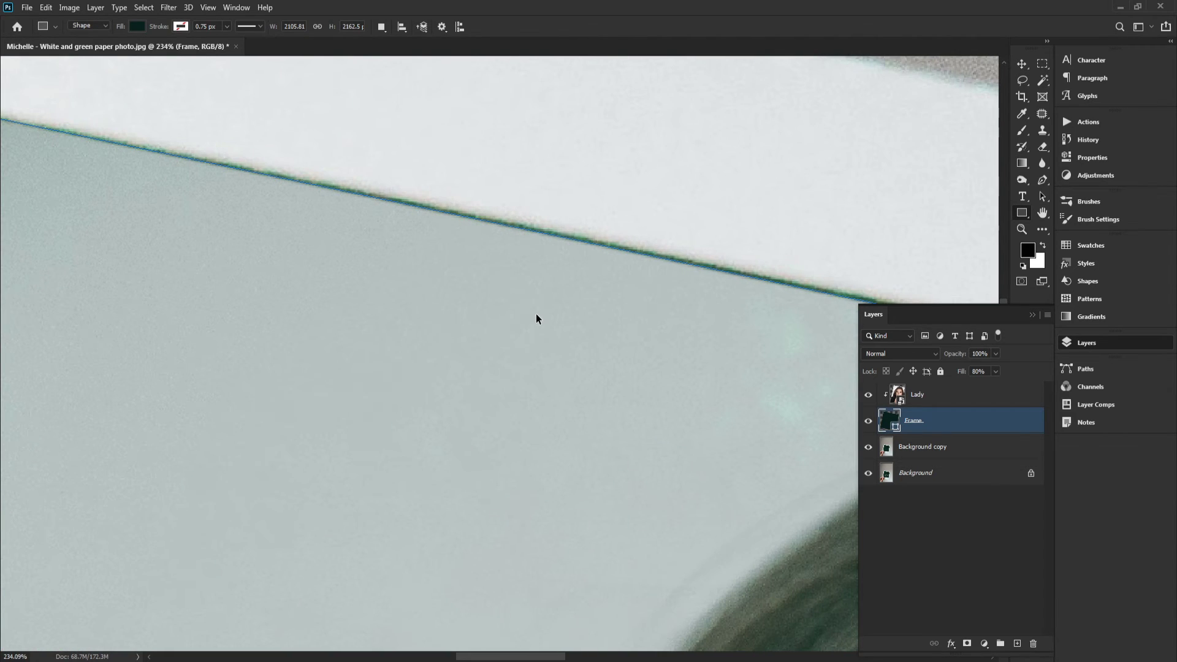
{"action": "key", "text": "ctrl+t"}
{"action": "left_click_drag", "start_coordinate": [581, 263], "coordinate": [600, 220]}
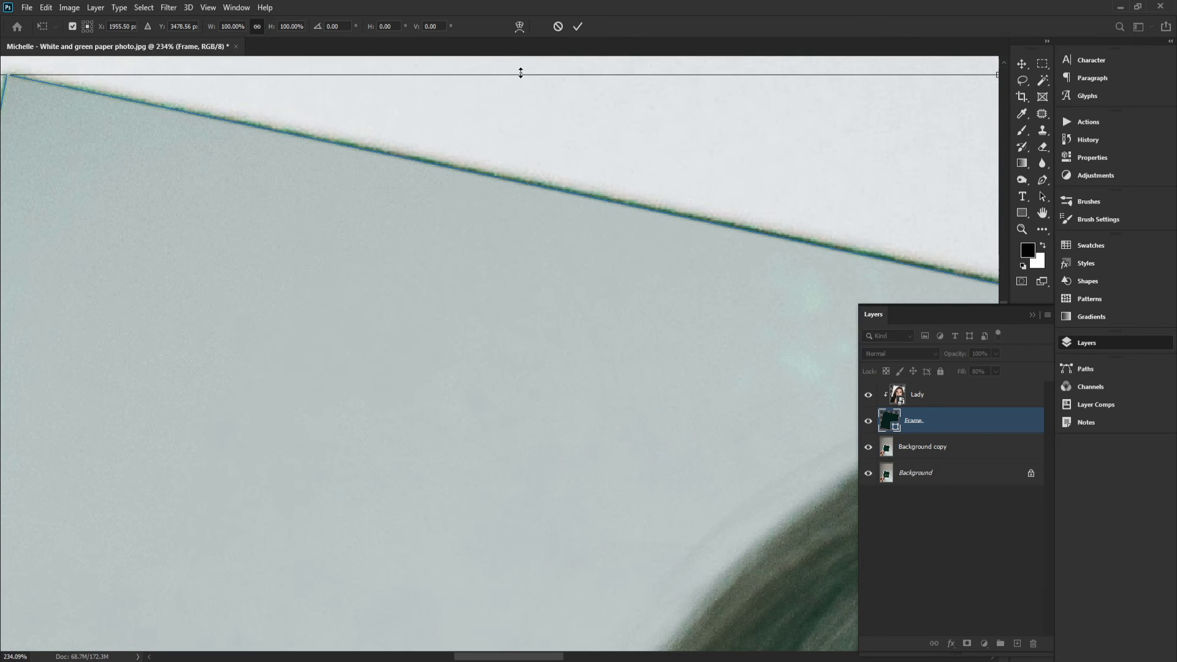
{"action": "left_click", "coordinate": [519, 26]}
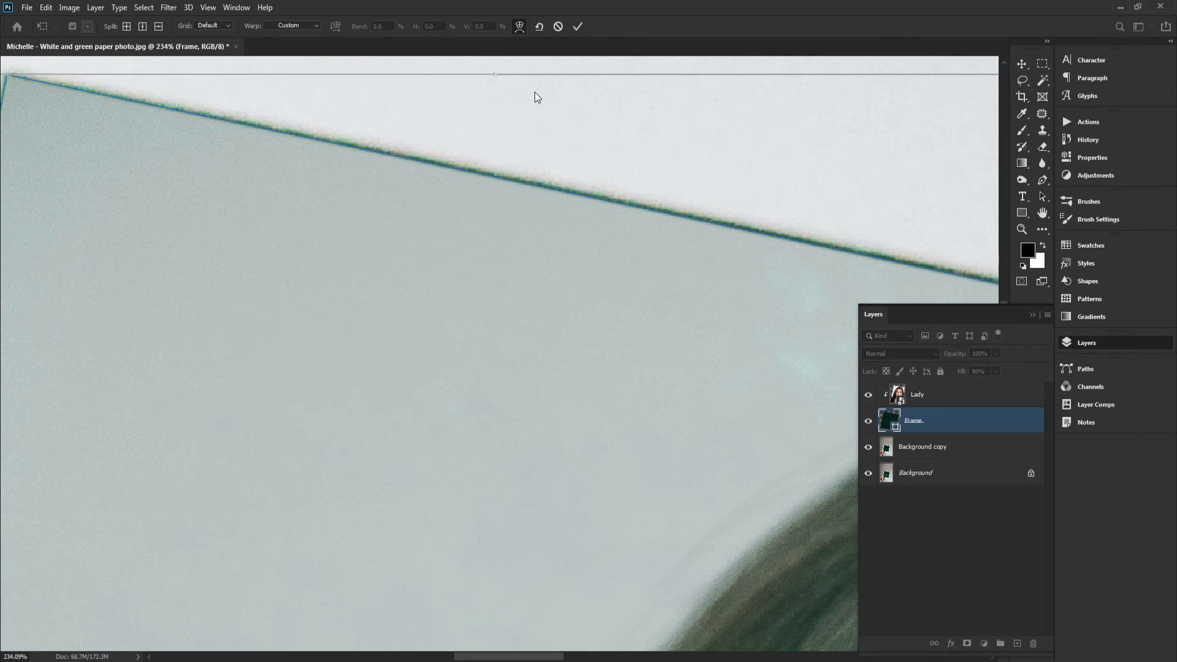
{"action": "left_click_drag", "start_coordinate": [544, 168], "coordinate": [557, 263]}
{"action": "left_click_drag", "start_coordinate": [483, 258], "coordinate": [406, 266]}
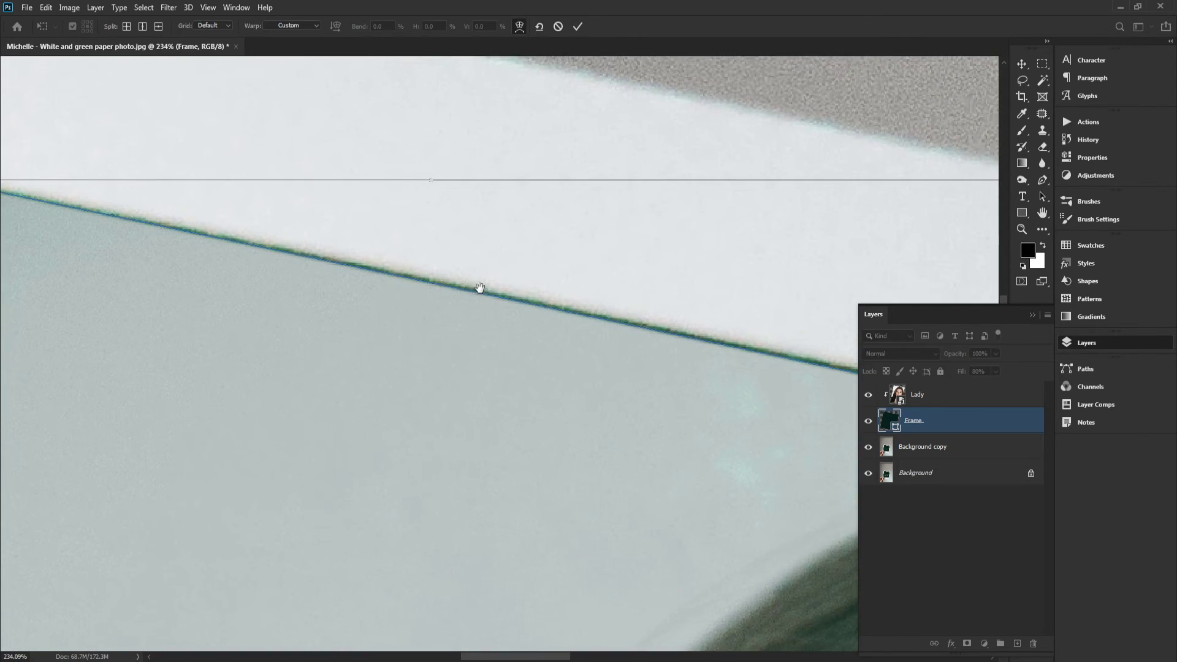
{"action": "scroll", "coordinate": [431, 293], "scroll_direction": "up", "scroll_amount": 3}
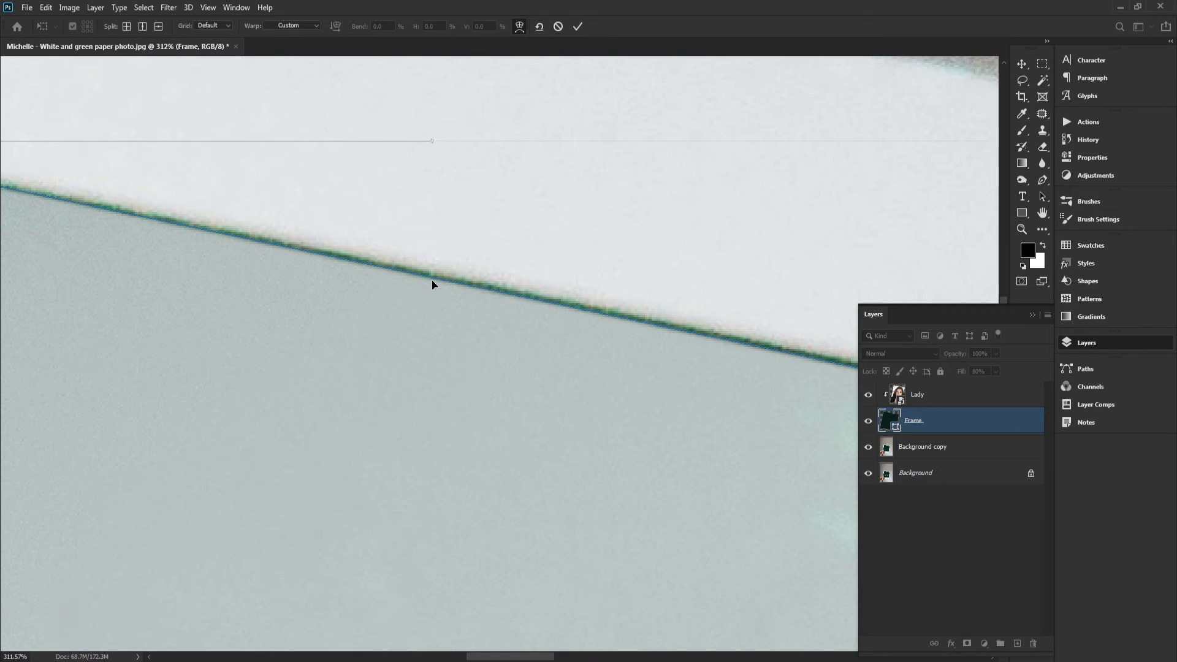
{"action": "left_click_drag", "start_coordinate": [573, 301], "coordinate": [439, 314]}
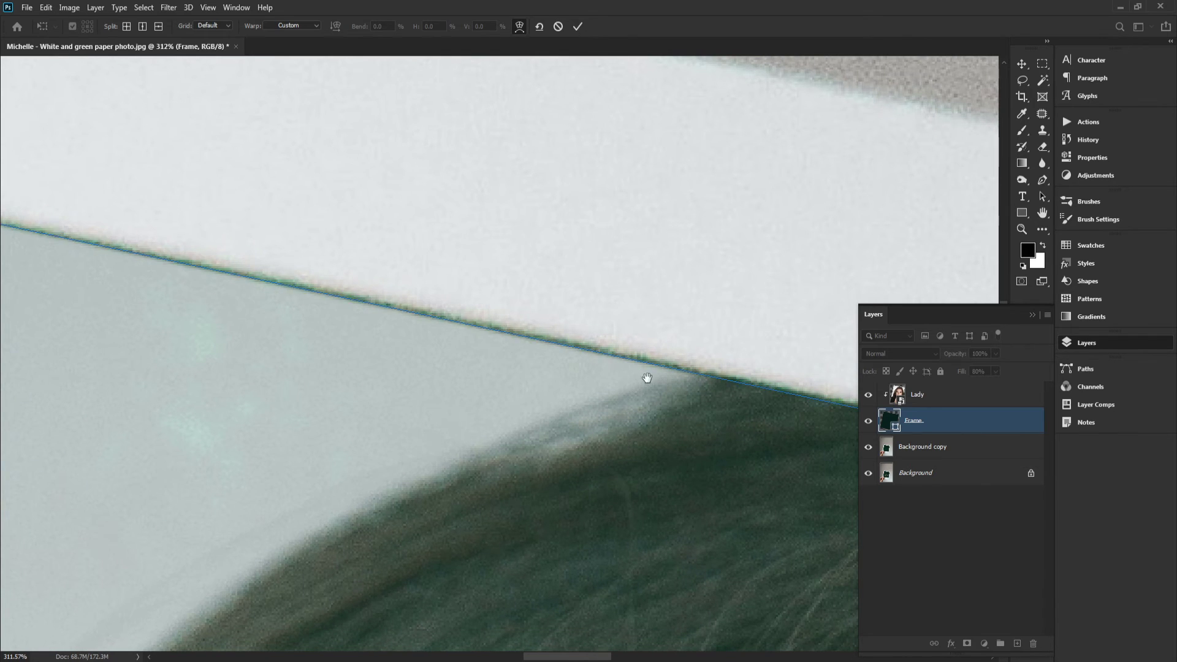
{"action": "left_click_drag", "start_coordinate": [644, 376], "coordinate": [542, 355]}
{"action": "left_click_drag", "start_coordinate": [778, 406], "coordinate": [527, 373]}
{"action": "left_click_drag", "start_coordinate": [797, 446], "coordinate": [512, 344]}
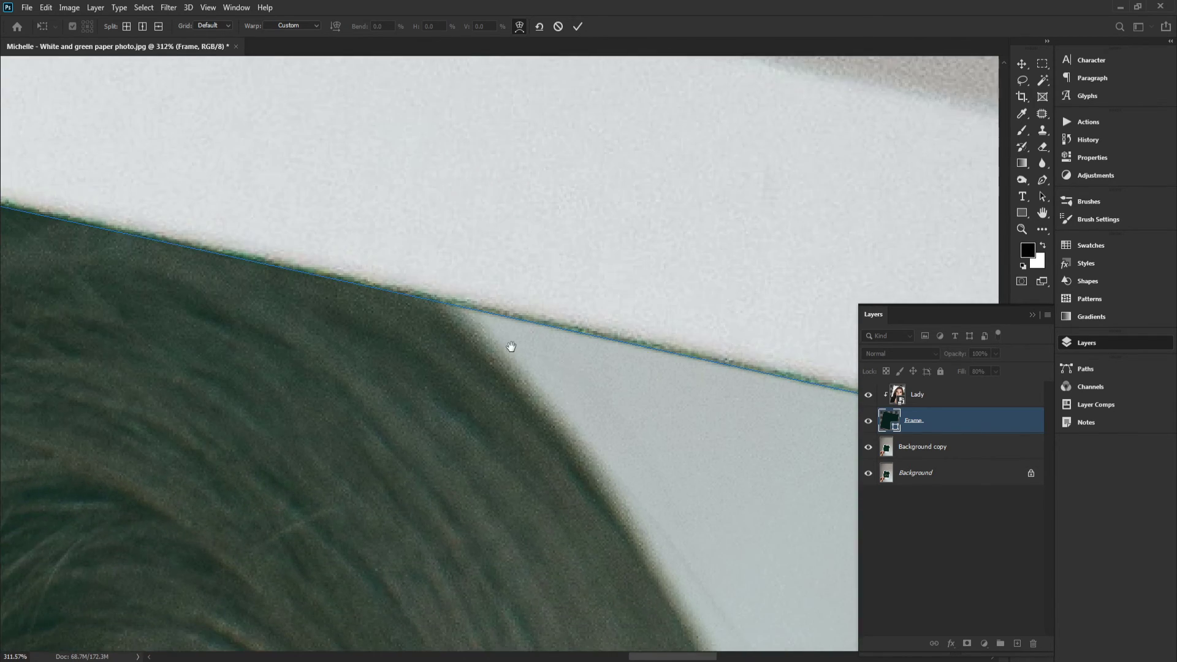
{"action": "left_click_drag", "start_coordinate": [592, 377], "coordinate": [383, 366]}
{"action": "left_click_drag", "start_coordinate": [564, 364], "coordinate": [565, 363]}
{"action": "left_click_drag", "start_coordinate": [658, 425], "coordinate": [449, 326]}
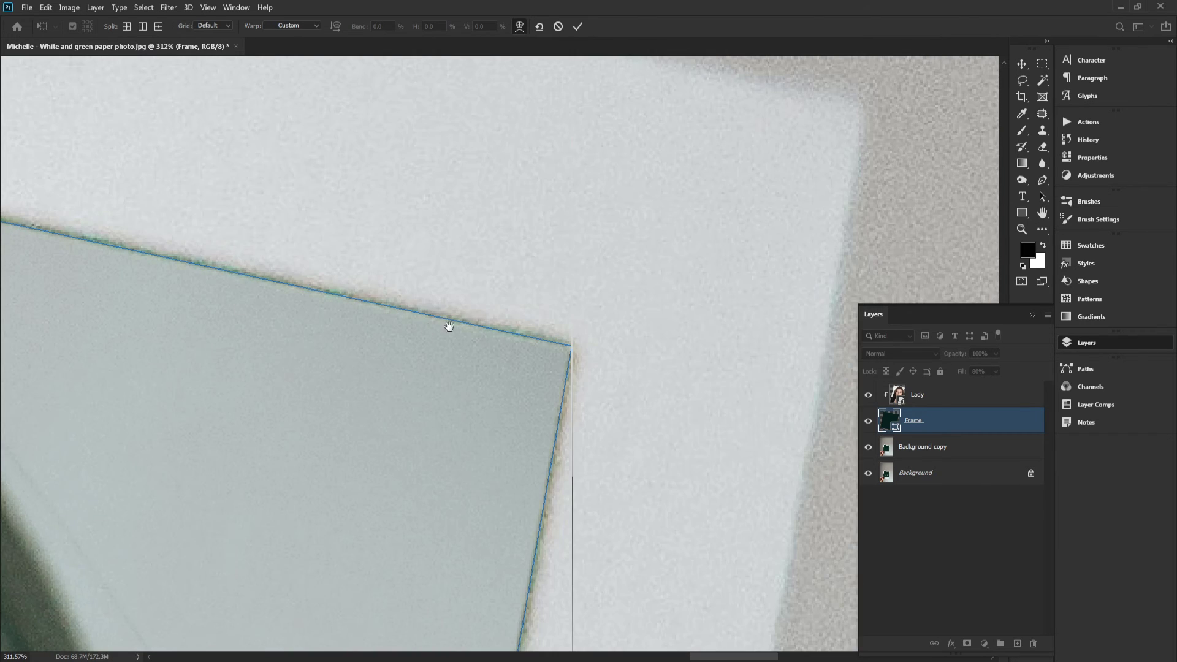
{"action": "left_click", "coordinate": [577, 27]}
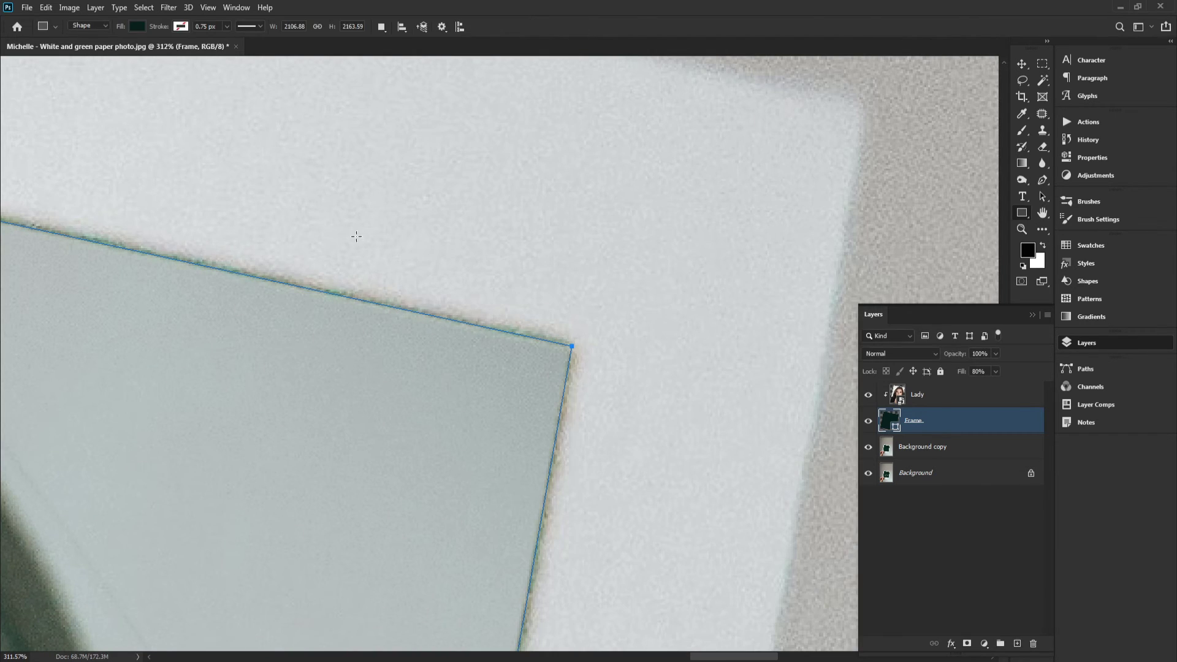
Inspect the fitted frame around the whole photo area at fit-screen and 100% zoom
{"action": "key", "text": "space"}
{"action": "left_click", "coordinate": [153, 27]}
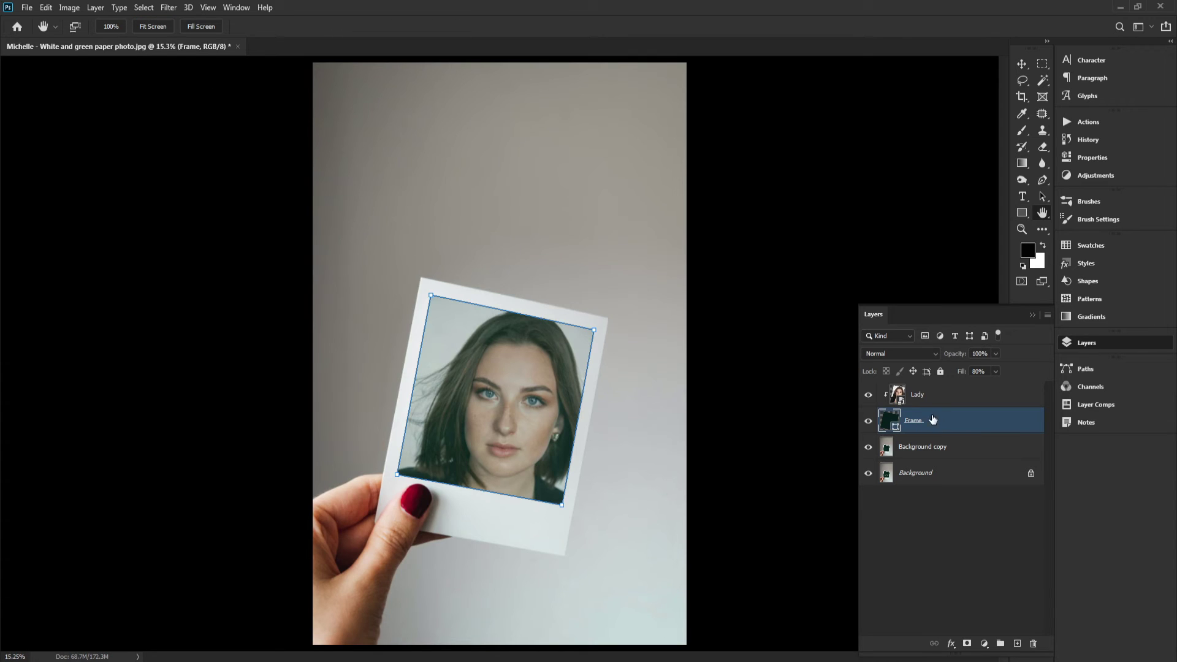
{"action": "left_click", "coordinate": [916, 397]}
{"action": "left_click", "coordinate": [934, 420]}
{"action": "scroll", "coordinate": [622, 386], "scroll_direction": "up", "scroll_amount": 5}
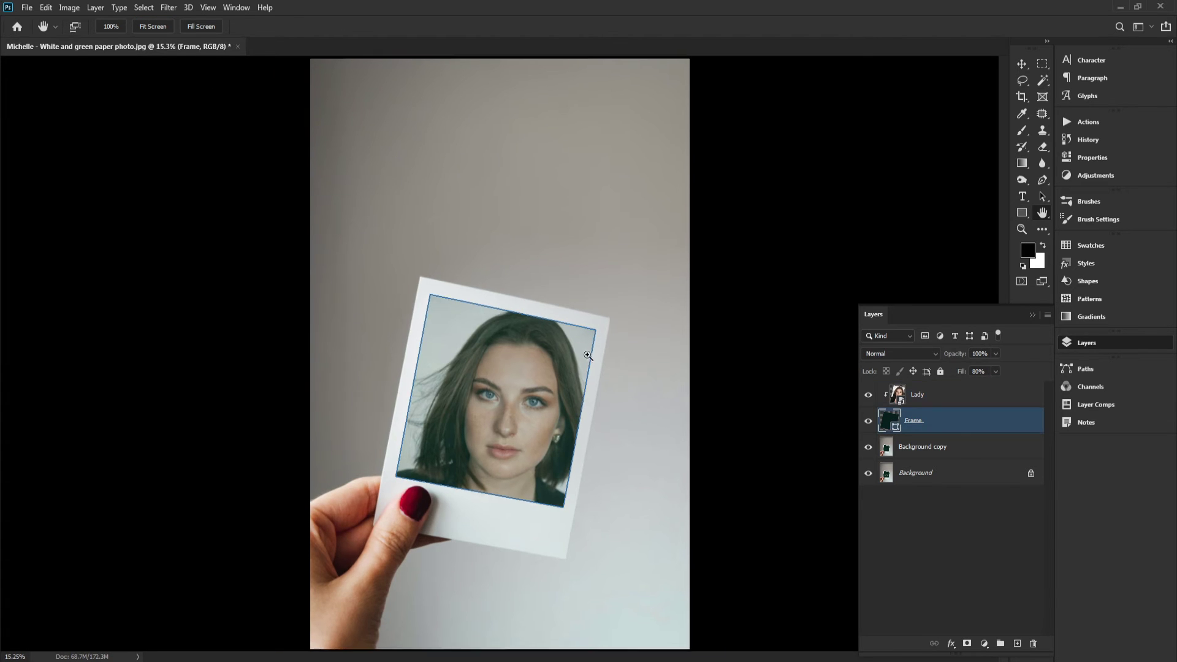
{"action": "left_click", "coordinate": [757, 254], "text": "ctrl"}
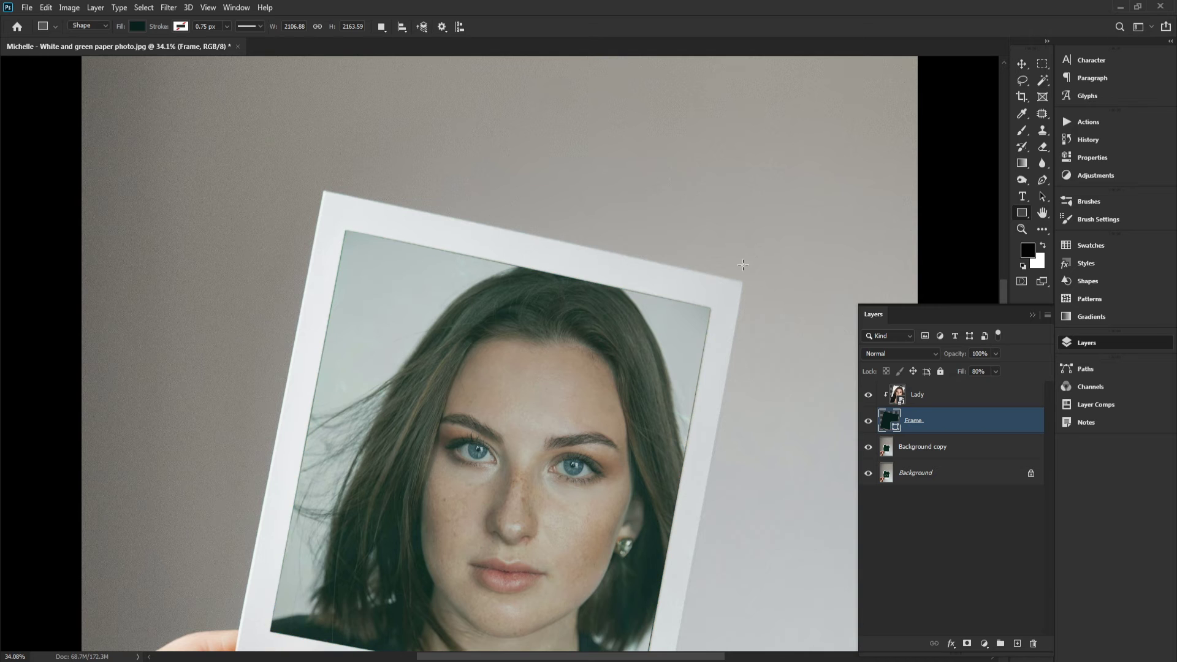
{"action": "key", "text": "space"}
{"action": "left_click", "coordinate": [121, 29]}
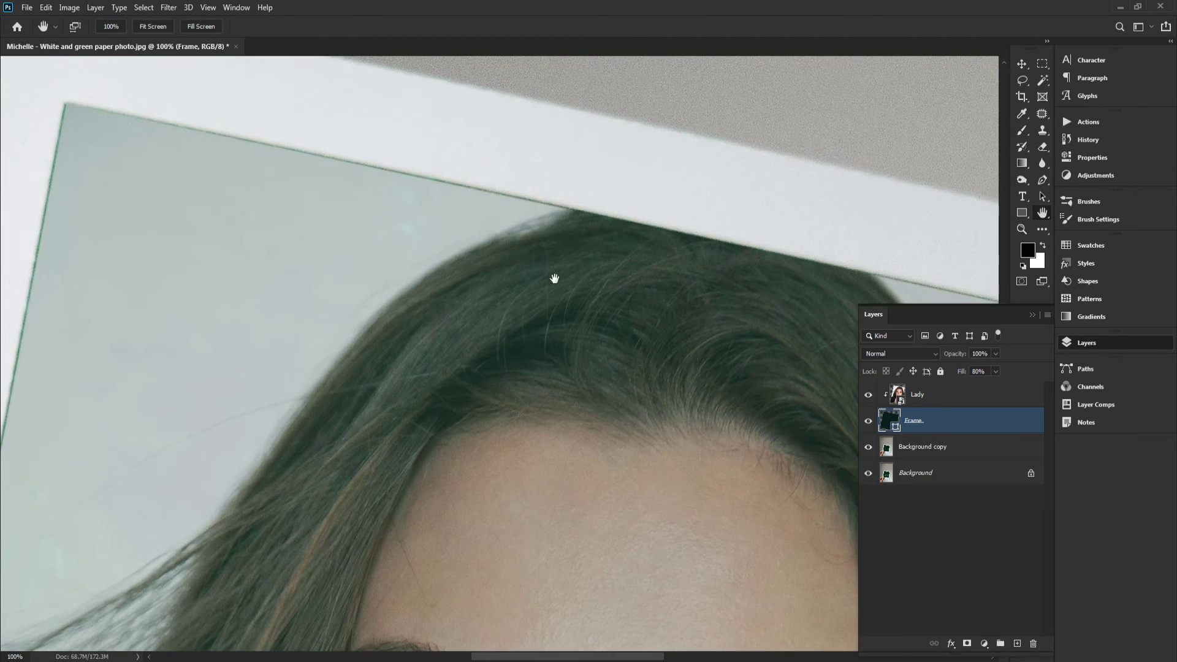
{"action": "left_click_drag", "start_coordinate": [458, 194], "coordinate": [515, 270]}
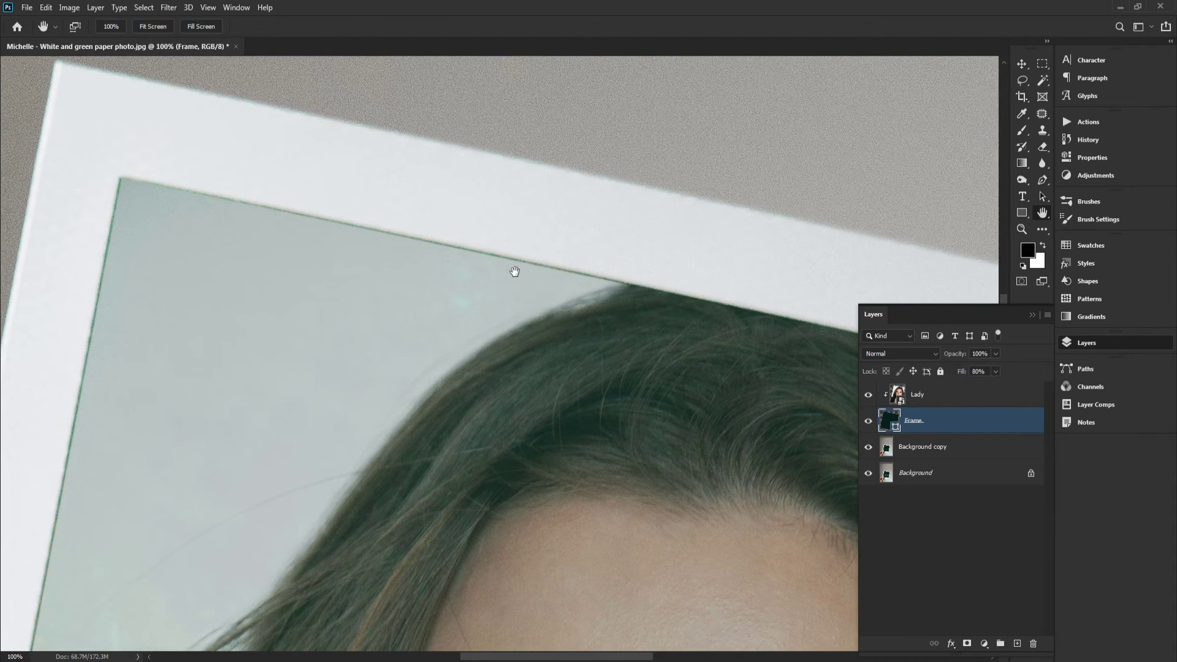
{"action": "left_click", "coordinate": [149, 28]}
{"action": "left_click_drag", "start_coordinate": [524, 393], "coordinate": [531, 243]}
{"action": "left_click_drag", "start_coordinate": [544, 263], "coordinate": [577, 317]}
{"action": "left_click_drag", "start_coordinate": [587, 413], "coordinate": [600, 463]}
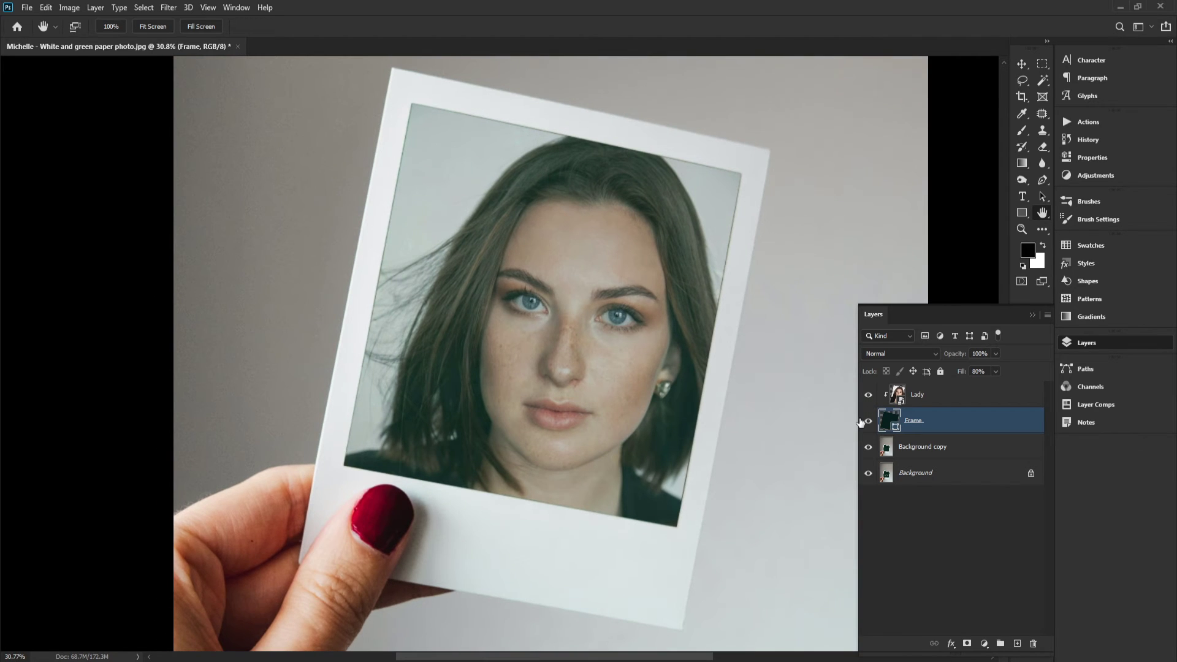
Toggle the Lady, Frame and Background copy layers' visibility to compare the composite
{"action": "left_click", "coordinate": [869, 400]}
{"action": "mouse_move", "coordinate": [675, 347]}
{"action": "left_mouse_down"}
{"action": "mouse_move", "coordinate": [667, 388]}
{"action": "mouse_move", "coordinate": [657, 344]}
{"action": "left_mouse_up"}
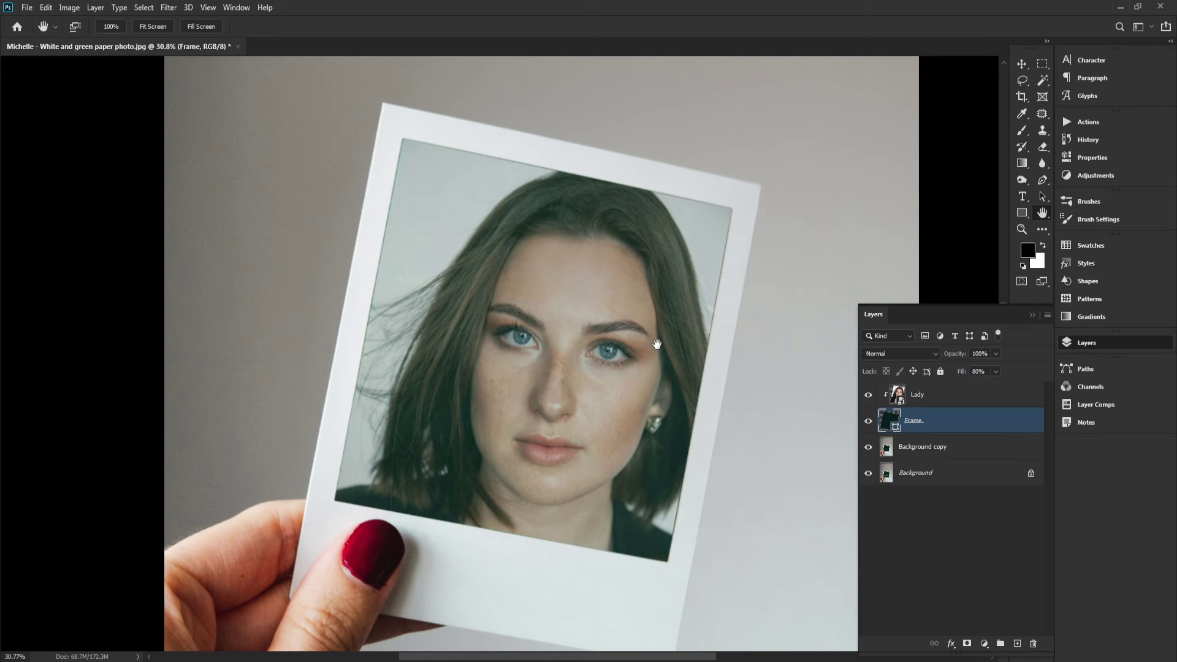
{"action": "left_click", "coordinate": [868, 421]}
{"action": "left_click", "coordinate": [868, 421]}
{"action": "left_click", "coordinate": [868, 447]}
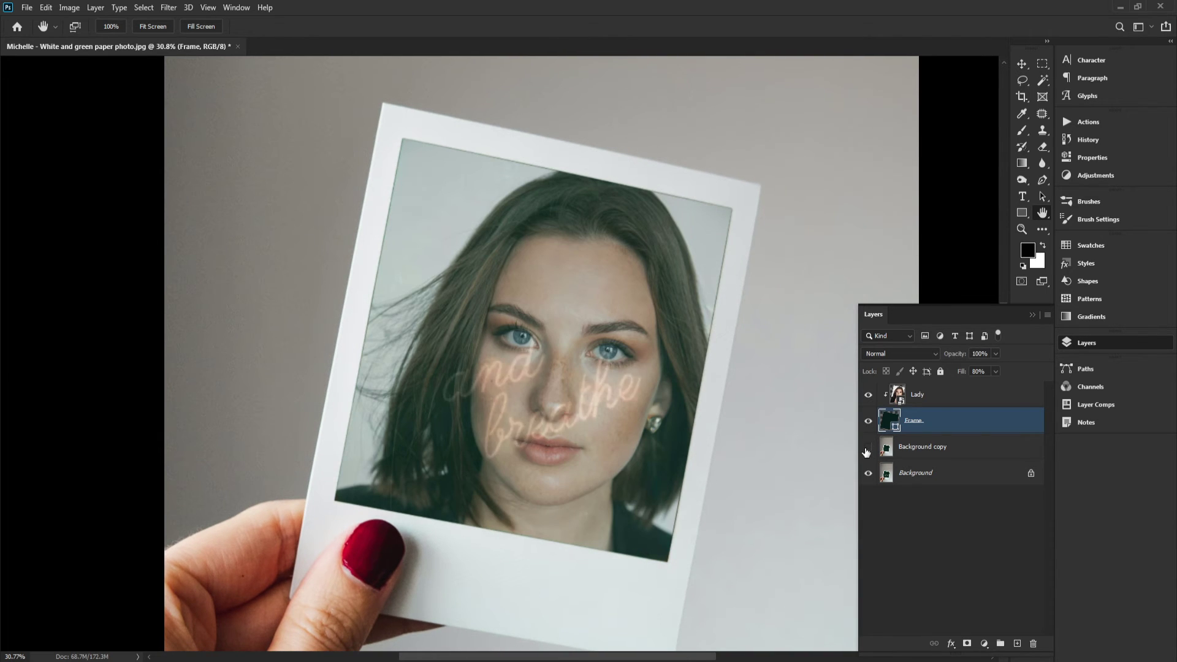
{"action": "left_click", "coordinate": [868, 446]}
{"action": "left_click_drag", "start_coordinate": [664, 399], "coordinate": [657, 385]}
{"action": "left_click_drag", "start_coordinate": [596, 300], "coordinate": [589, 358]}
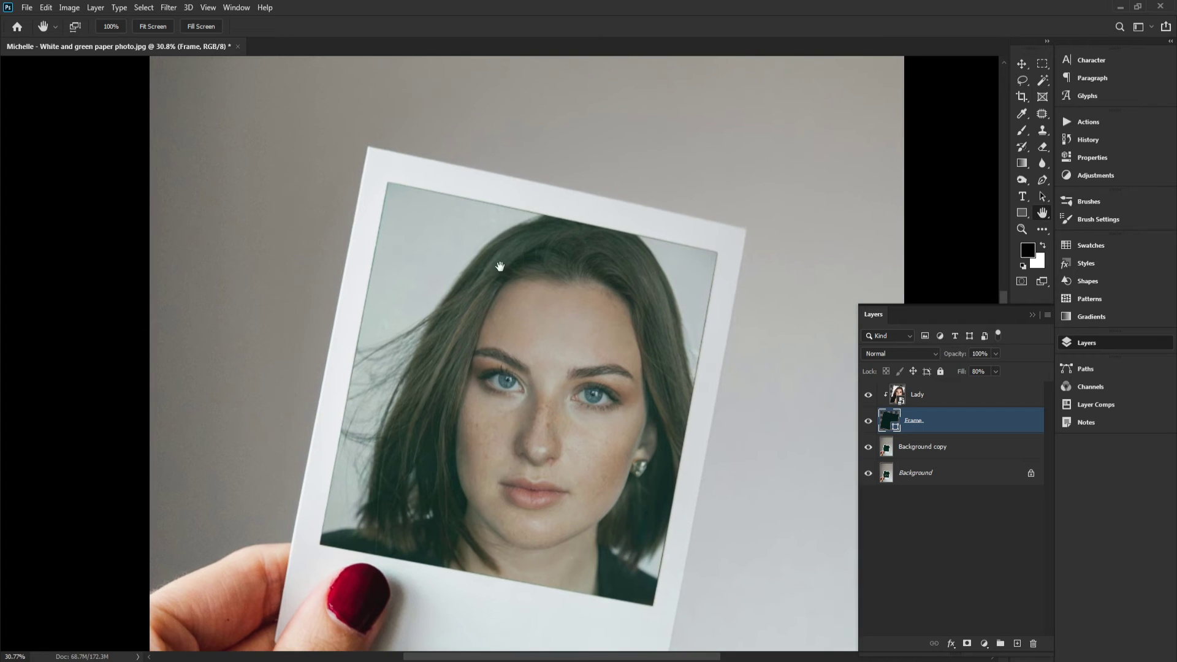
{"action": "left_click", "coordinate": [161, 28]}
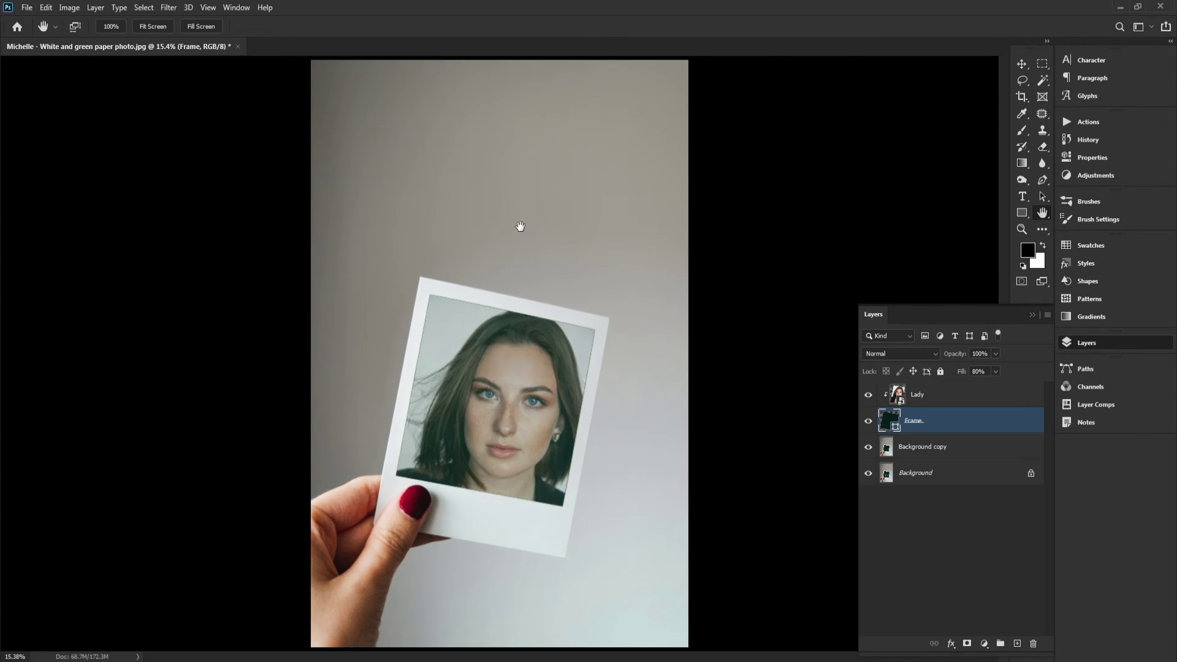
Crop the canvas from the top to trim empty wall above the polaroid
{"action": "key", "text": "ctrl+t"}
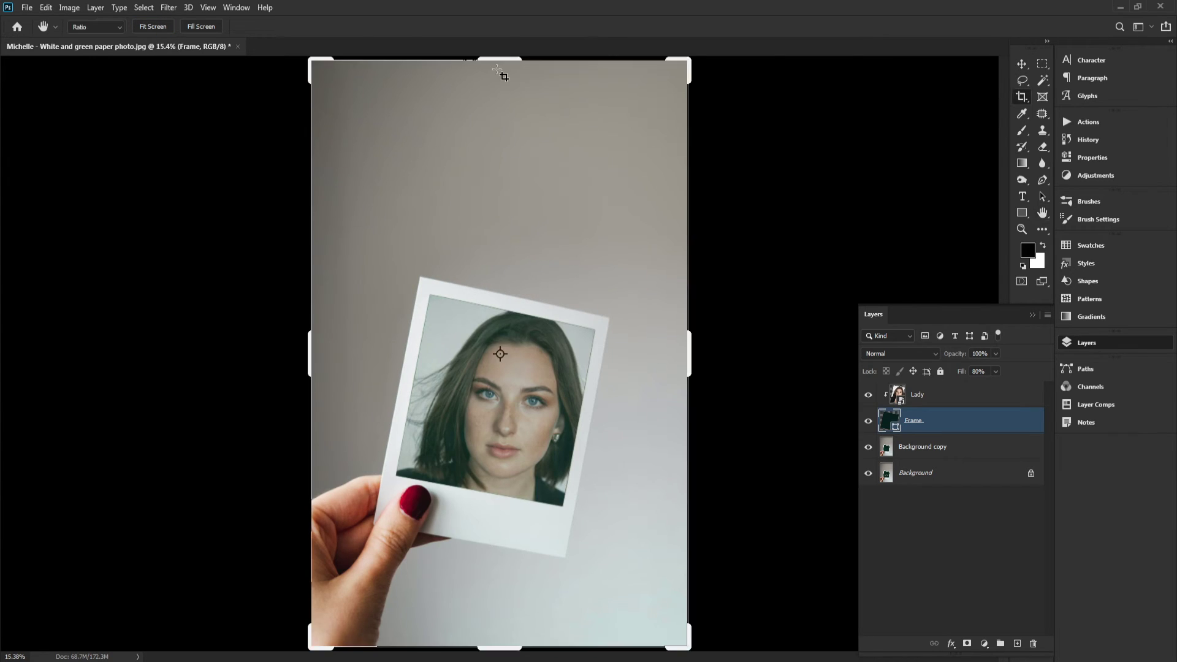
{"action": "key", "text": "Escape"}
{"action": "key", "text": "c"}
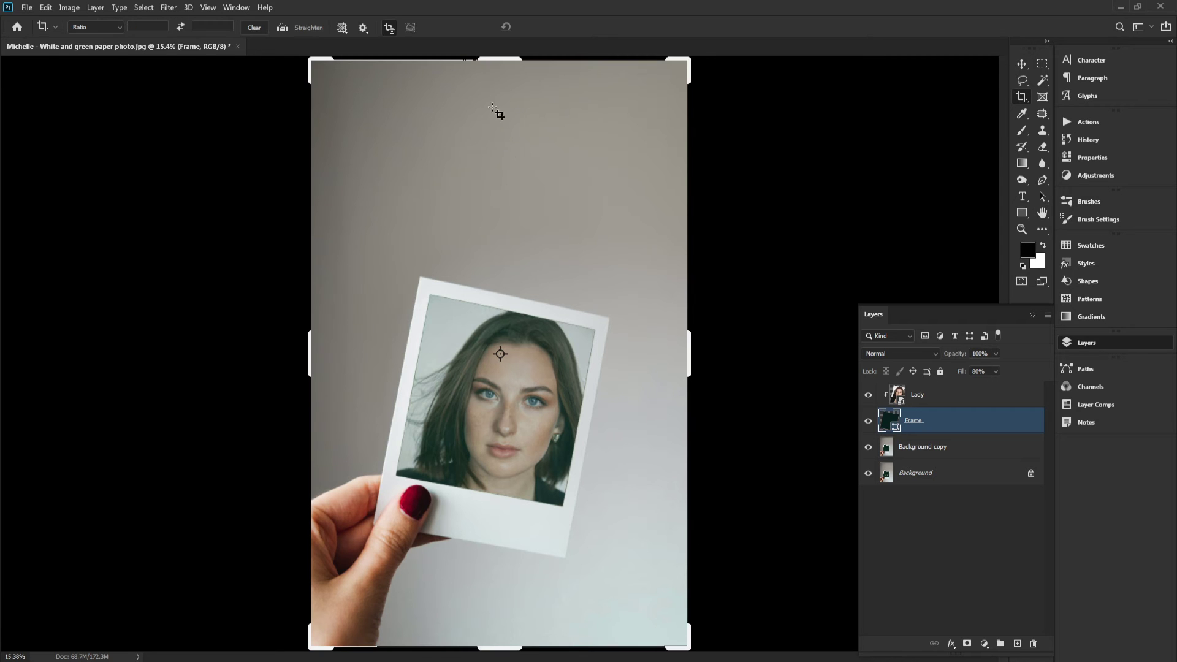
{"action": "left_click_drag", "start_coordinate": [497, 60], "coordinate": [501, 129]}
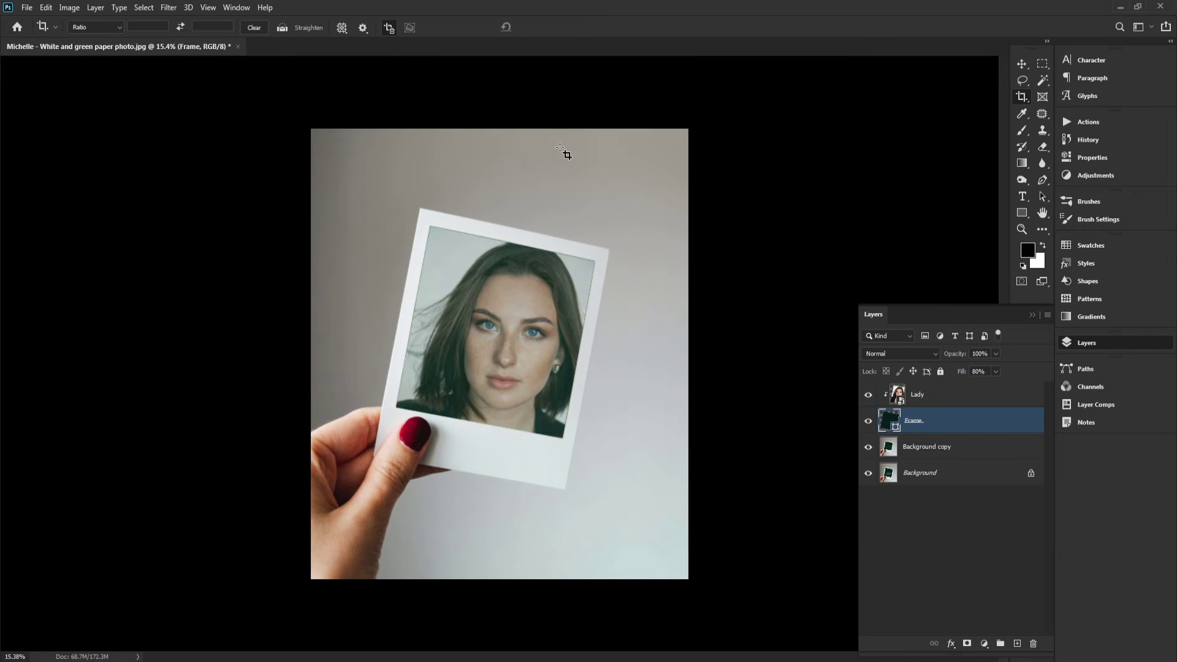
{"action": "key", "text": "h"}
{"action": "left_click", "coordinate": [153, 27]}
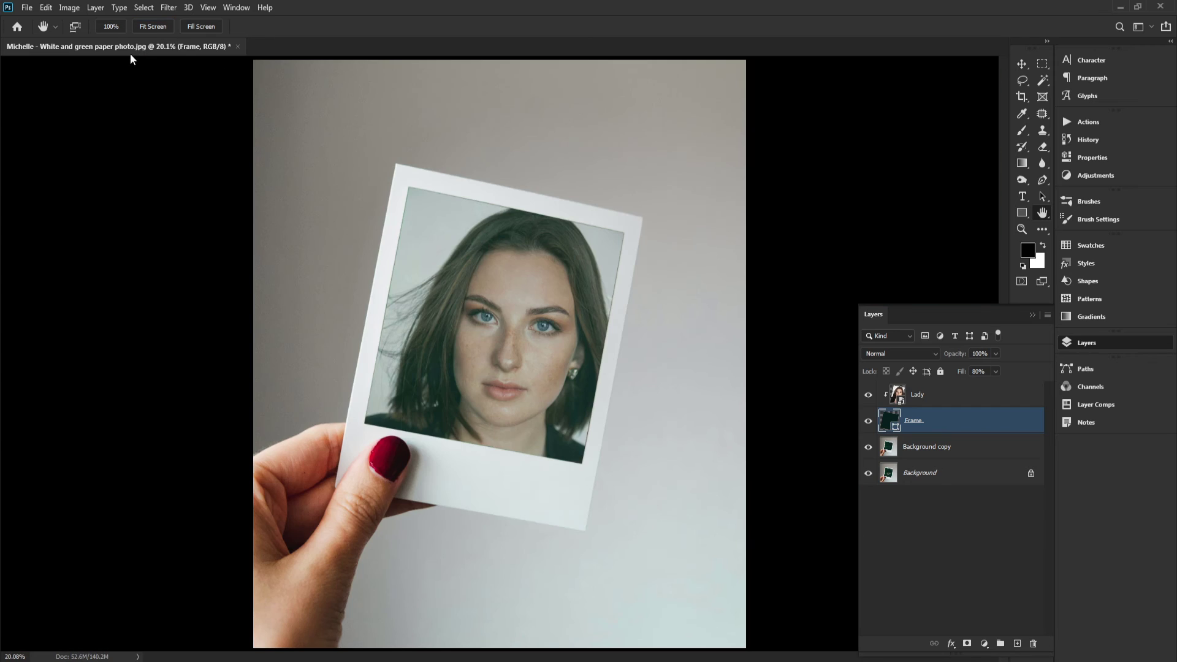
Inspect the composite's photo edges and portrait at 100% zoom
{"action": "left_click", "coordinate": [110, 26]}
{"action": "left_click_drag", "start_coordinate": [496, 208], "coordinate": [484, 284]}
{"action": "left_click_drag", "start_coordinate": [593, 231], "coordinate": [537, 411]}
{"action": "left_click_drag", "start_coordinate": [523, 320], "coordinate": [587, 451]}
{"action": "left_click_drag", "start_coordinate": [434, 372], "coordinate": [643, 405]}
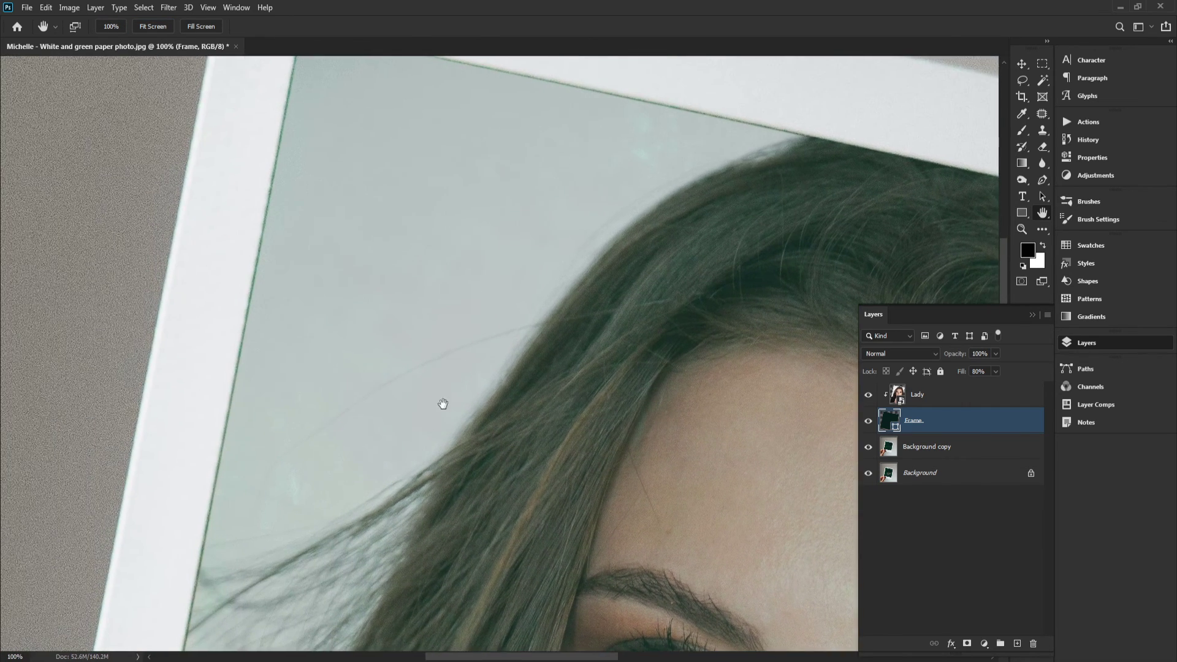
{"action": "left_click_drag", "start_coordinate": [467, 549], "coordinate": [484, 236]}
{"action": "left_click_drag", "start_coordinate": [500, 498], "coordinate": [488, 239]}
{"action": "left_click_drag", "start_coordinate": [500, 345], "coordinate": [489, 139]}
{"action": "left_click_drag", "start_coordinate": [530, 325], "coordinate": [370, 178]}
{"action": "left_click_drag", "start_coordinate": [673, 269], "coordinate": [447, 282]}
{"action": "left_click_drag", "start_coordinate": [616, 254], "coordinate": [612, 476]}
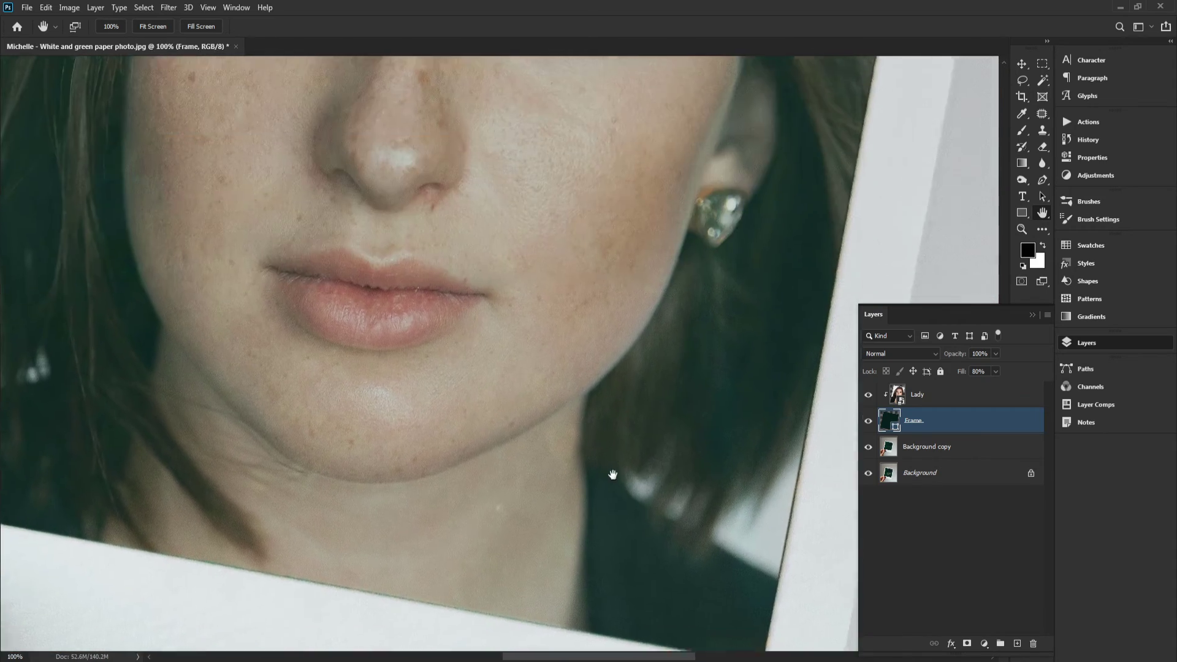
Open the Lady smart object for editing and convert its portrait layer into a smart object
{"action": "left_click_drag", "start_coordinate": [539, 245], "coordinate": [542, 481]}
{"action": "left_click_drag", "start_coordinate": [604, 173], "coordinate": [680, 233]}
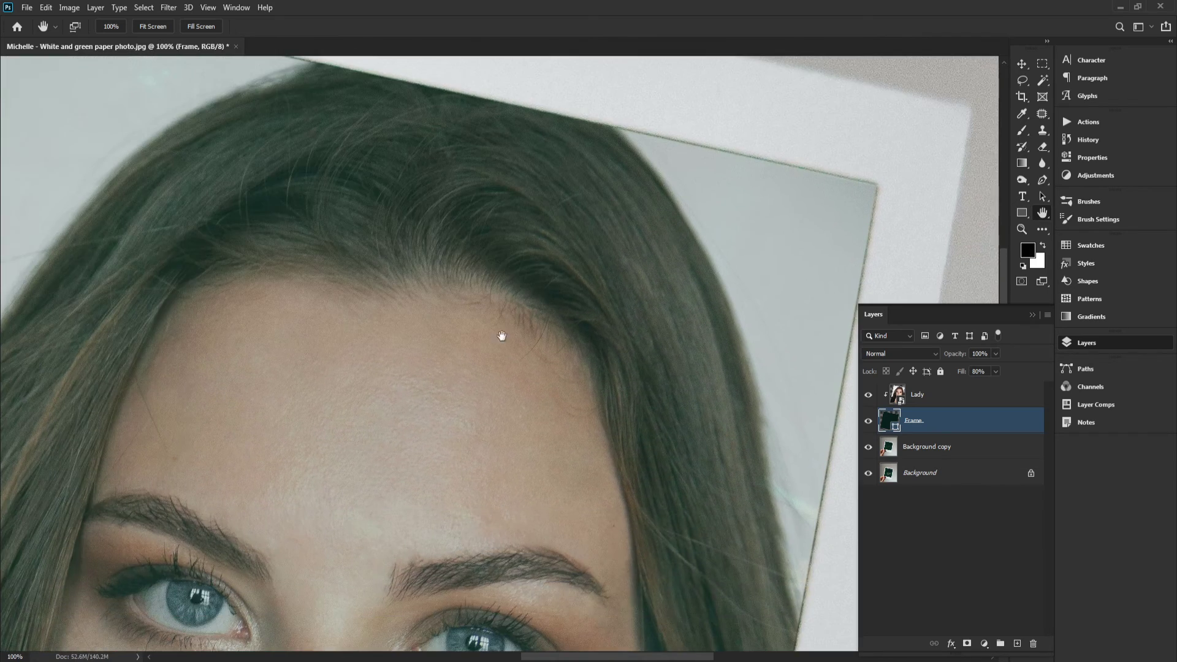
{"action": "left_click_drag", "start_coordinate": [646, 309], "coordinate": [413, 441]}
{"action": "left_click_drag", "start_coordinate": [649, 339], "coordinate": [836, 253]}
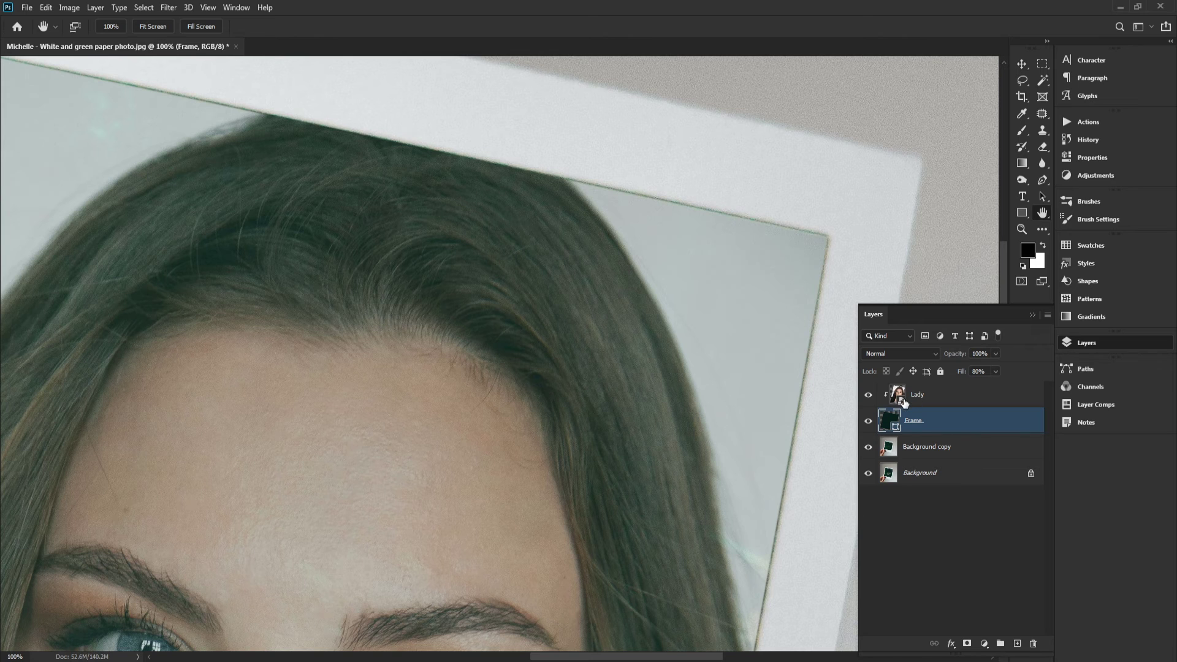
{"action": "left_click_drag", "start_coordinate": [695, 343], "coordinate": [701, 261]}
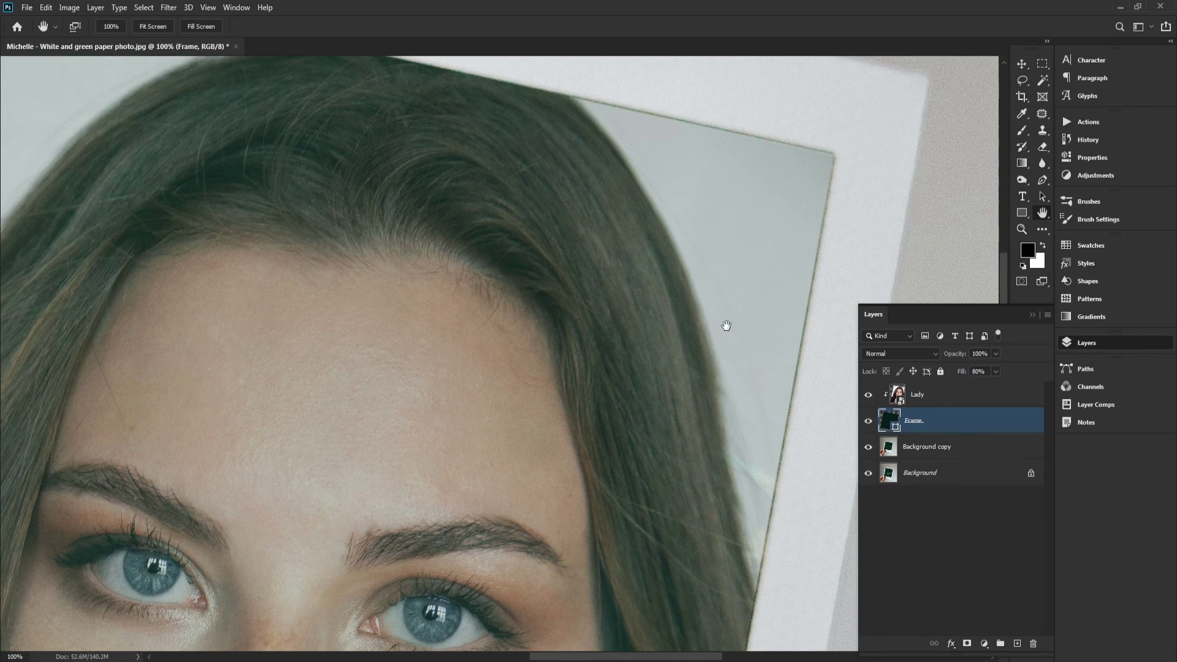
{"action": "double_click", "coordinate": [899, 397]}
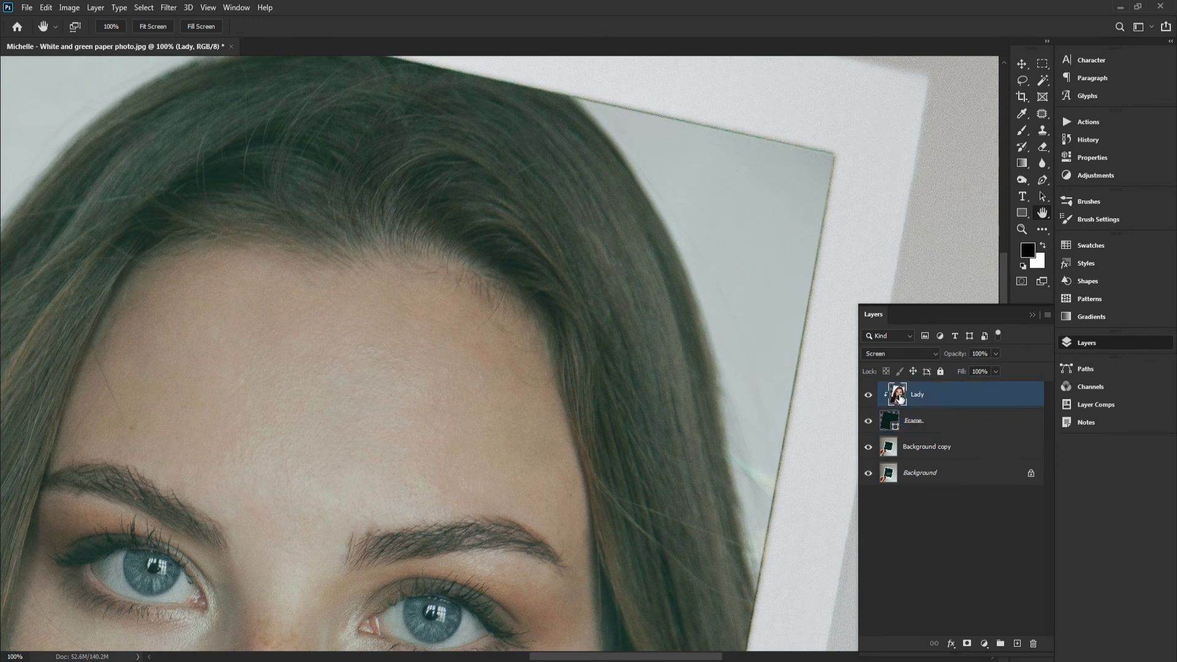
{"action": "left_click", "coordinate": [185, 29]}
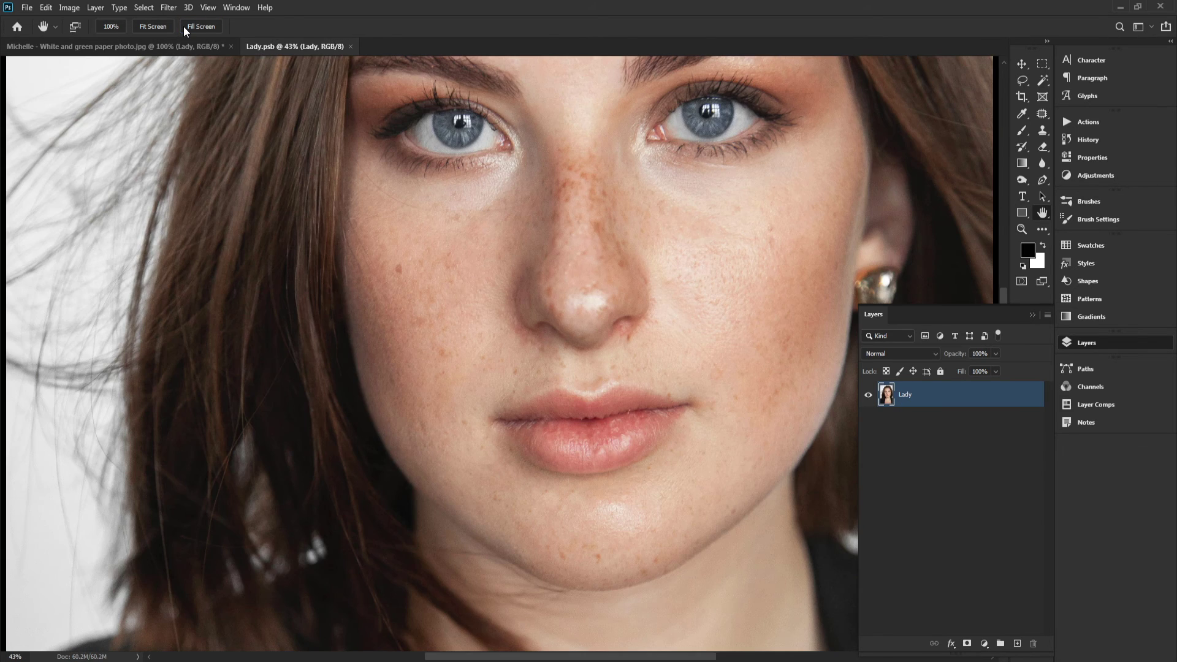
{"action": "left_click", "coordinate": [169, 29]}
{"action": "left_click_drag", "start_coordinate": [557, 277], "coordinate": [613, 253]}
{"action": "left_click_drag", "start_coordinate": [613, 250], "coordinate": [612, 348]}
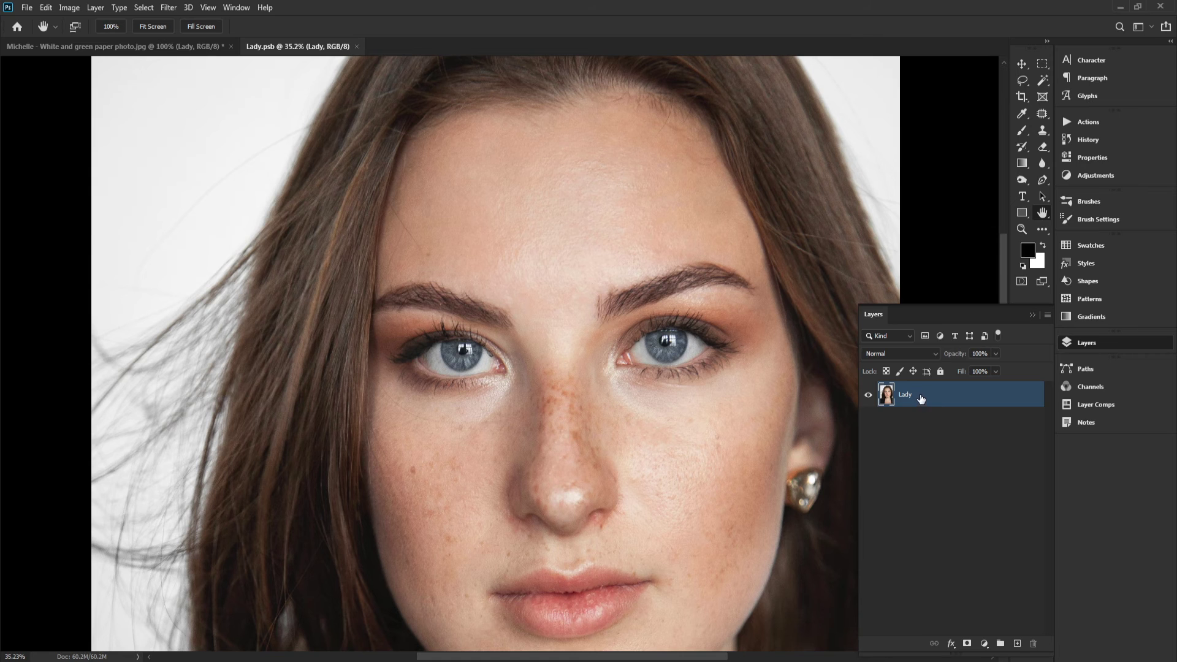
{"action": "right_click", "coordinate": [921, 399]}
{"action": "left_click", "coordinate": [970, 296]}
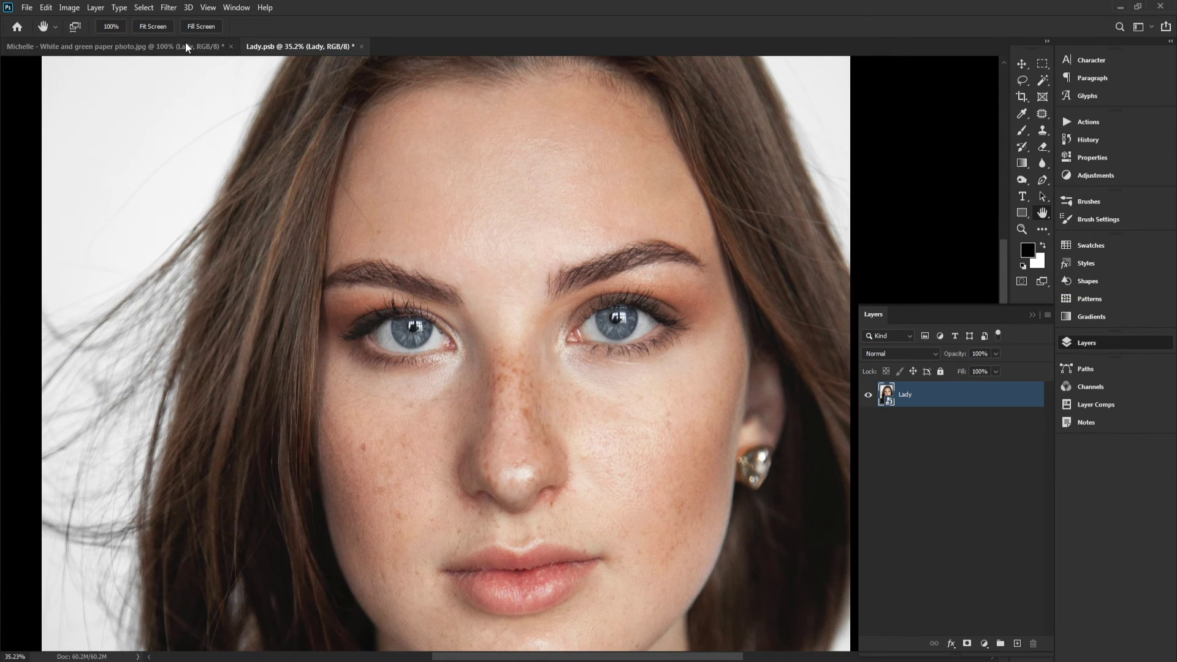
Open the Camera Raw Filter on the portrait layer and zoom in on the hairline
{"action": "left_click", "coordinate": [168, 7]}
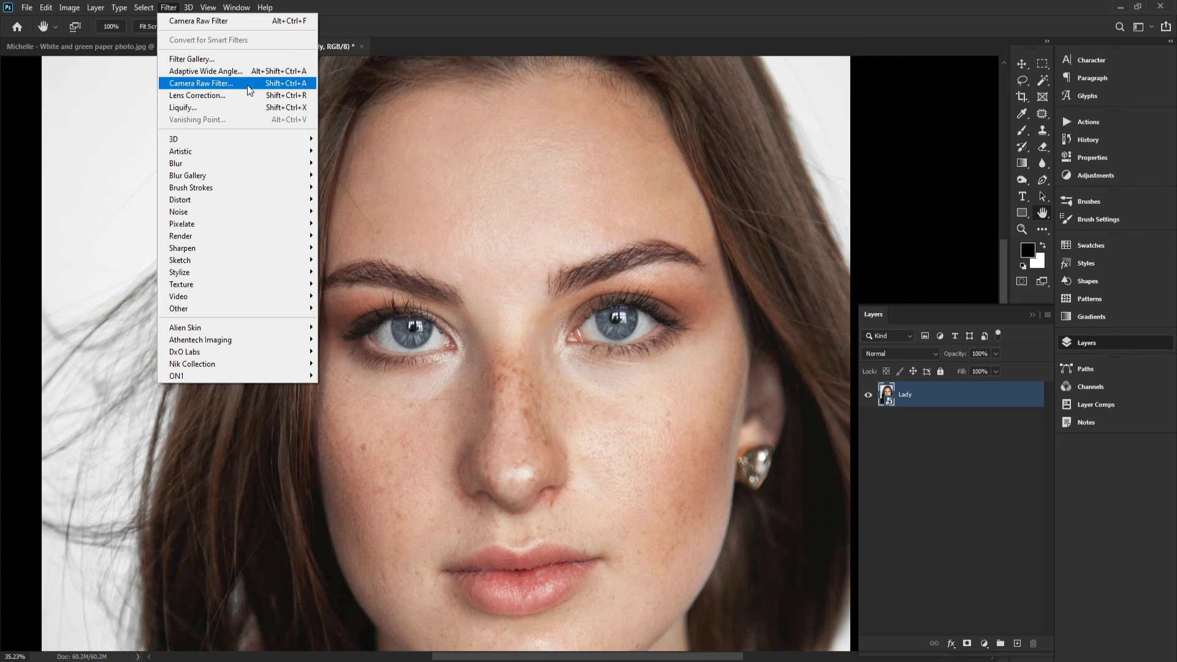
{"action": "left_click", "coordinate": [171, 8]}
{"action": "left_click", "coordinate": [171, 8]}
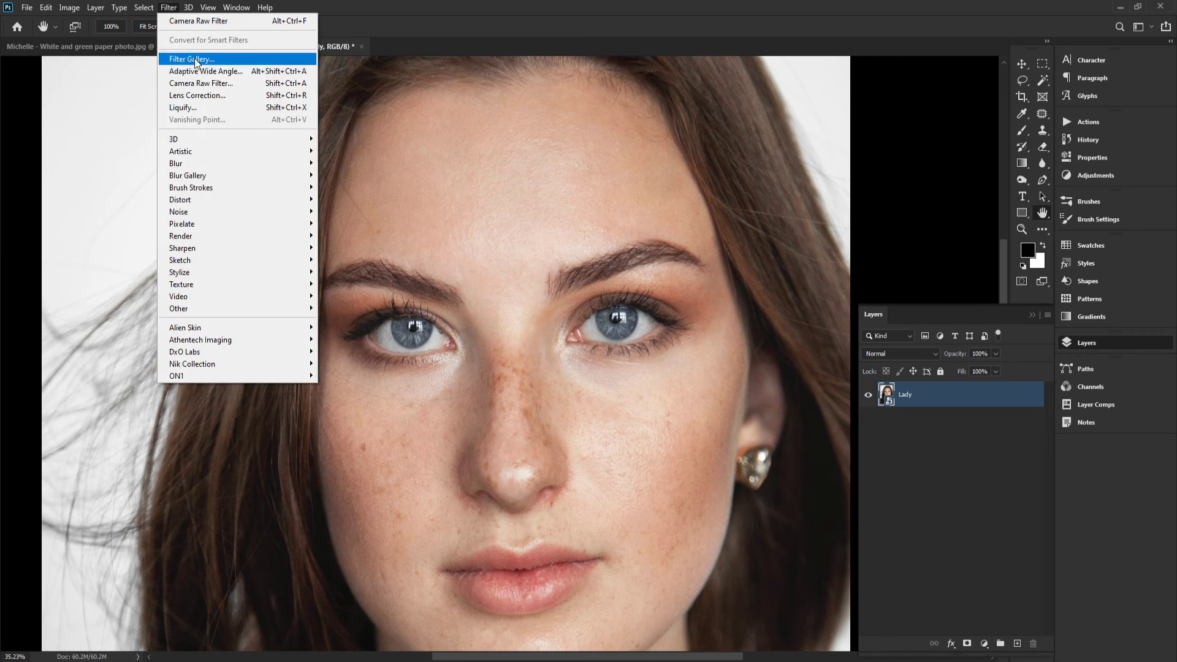
{"action": "left_click", "coordinate": [203, 89]}
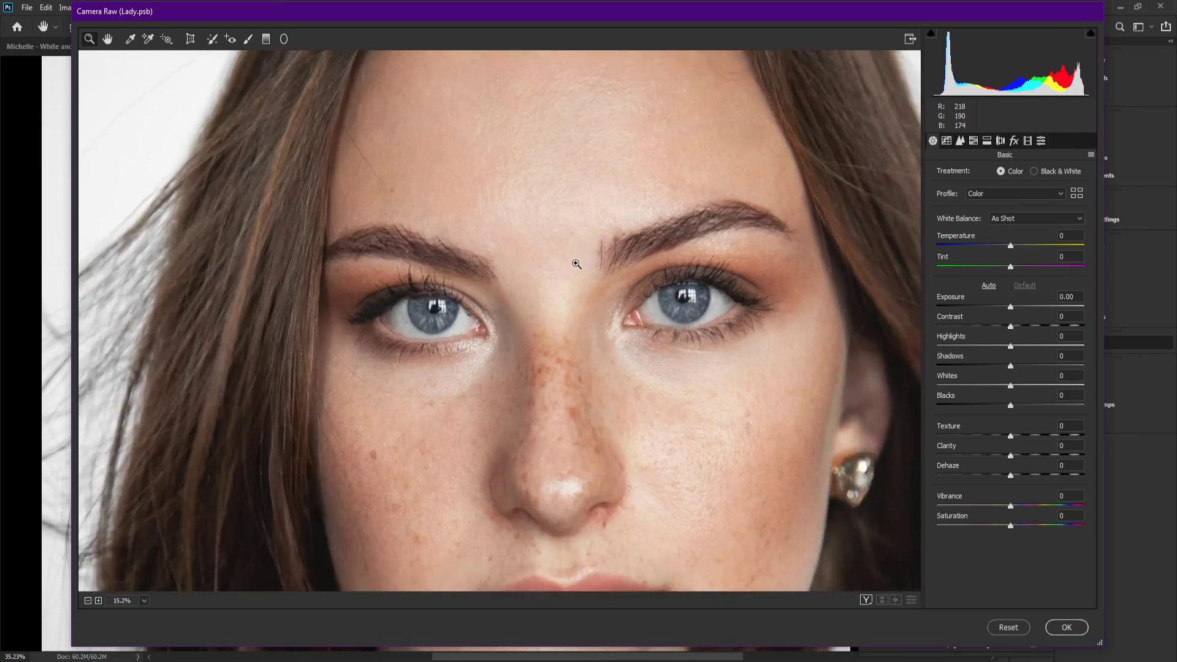
{"action": "left_click_drag", "start_coordinate": [576, 264], "coordinate": [678, 289]}
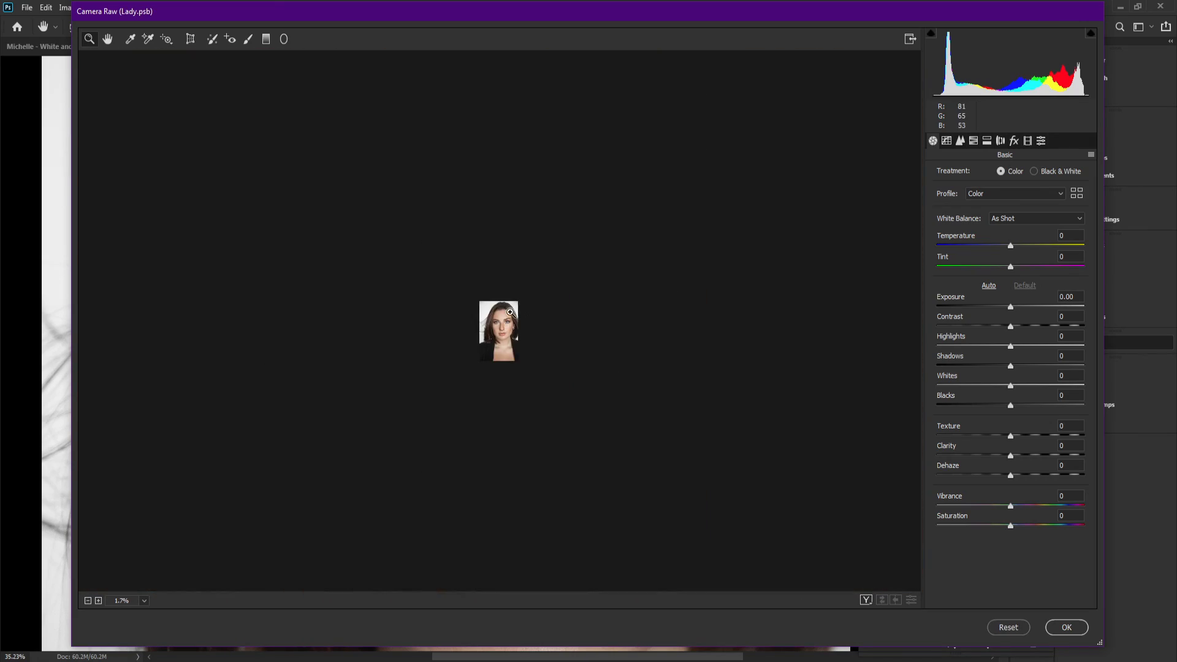
{"action": "mouse_move", "coordinate": [510, 312]}
{"action": "left_mouse_down"}
{"action": "mouse_move", "coordinate": [704, 399]}
{"action": "mouse_move", "coordinate": [651, 231]}
{"action": "mouse_move", "coordinate": [664, 206]}
{"action": "mouse_move", "coordinate": [675, 276]}
{"action": "mouse_move", "coordinate": [662, 294]}
{"action": "mouse_move", "coordinate": [1023, 288]}
{"action": "left_mouse_up"}
{"action": "key", "text": "space"}
{"action": "left_click_drag", "start_coordinate": [392, 250], "coordinate": [664, 257]}
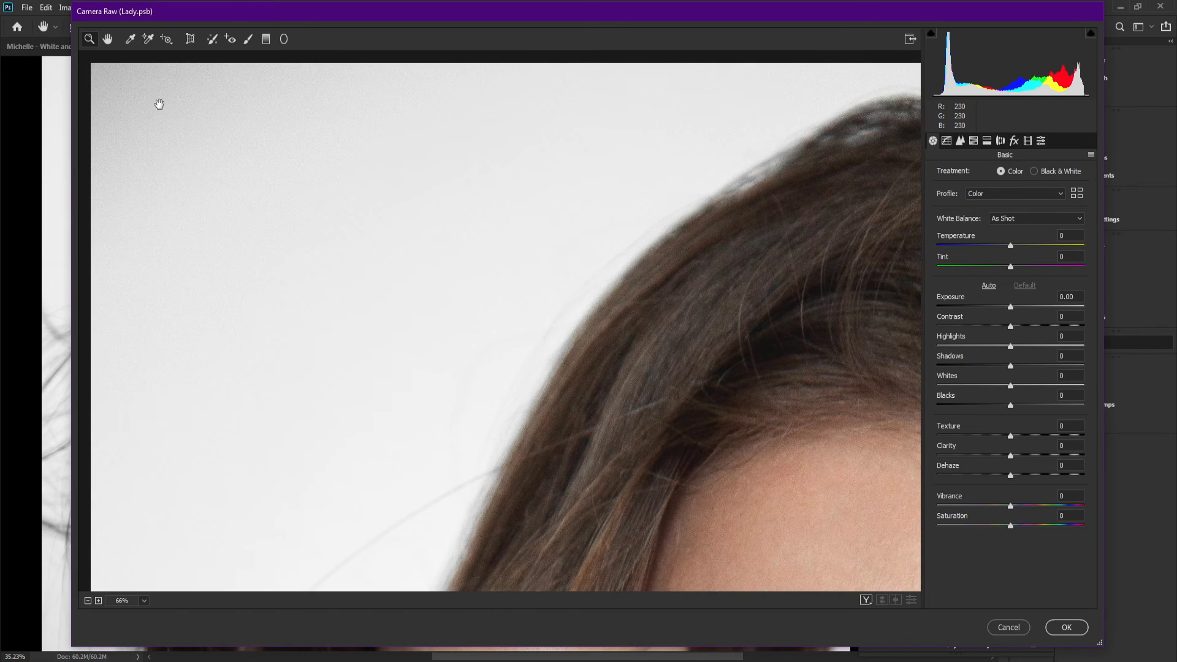
{"action": "left_click", "coordinate": [107, 41]}
{"action": "left_click_drag", "start_coordinate": [470, 179], "coordinate": [365, 176]}
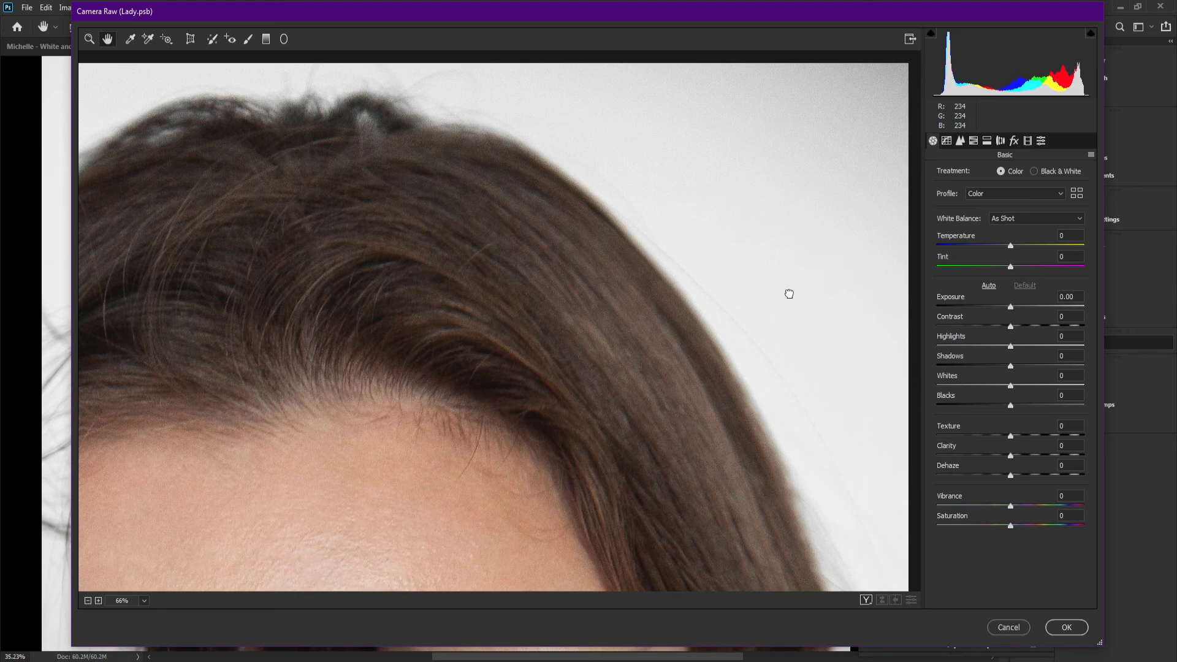
Try a grain Amount of 25 in Effects and reset it to 0
{"action": "left_click", "coordinate": [1014, 141]}
{"action": "left_click_drag", "start_coordinate": [943, 195], "coordinate": [960, 197]}
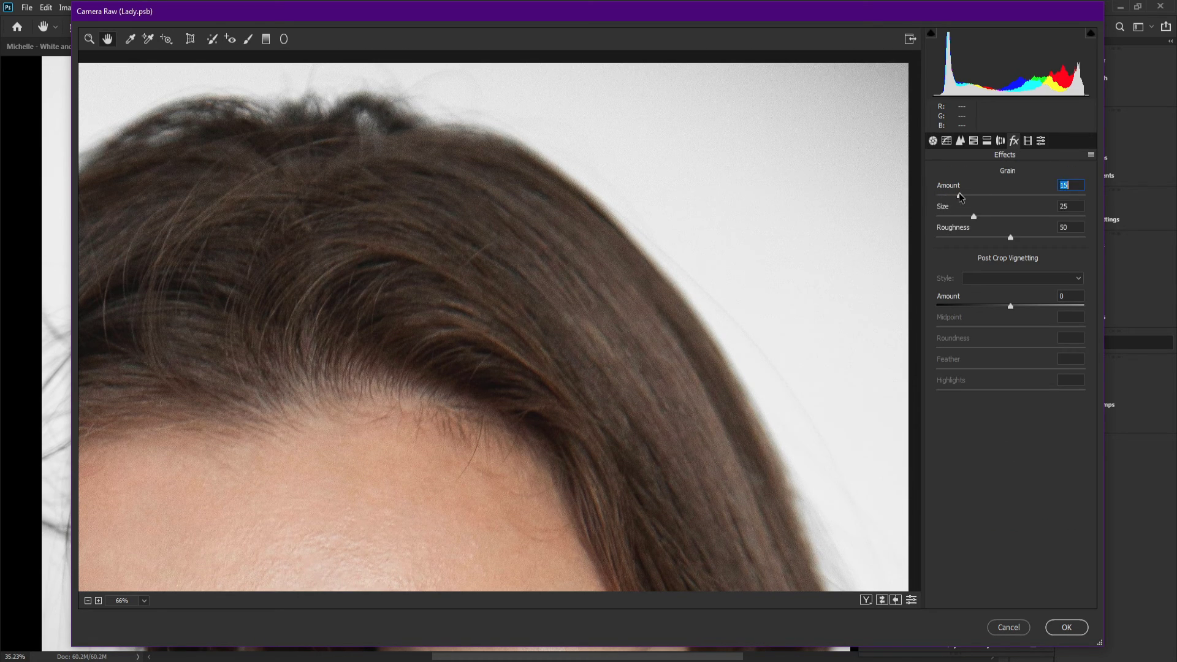
{"action": "left_click_drag", "start_coordinate": [773, 251], "coordinate": [748, 69]}
{"action": "left_click_drag", "start_coordinate": [727, 300], "coordinate": [745, 172]}
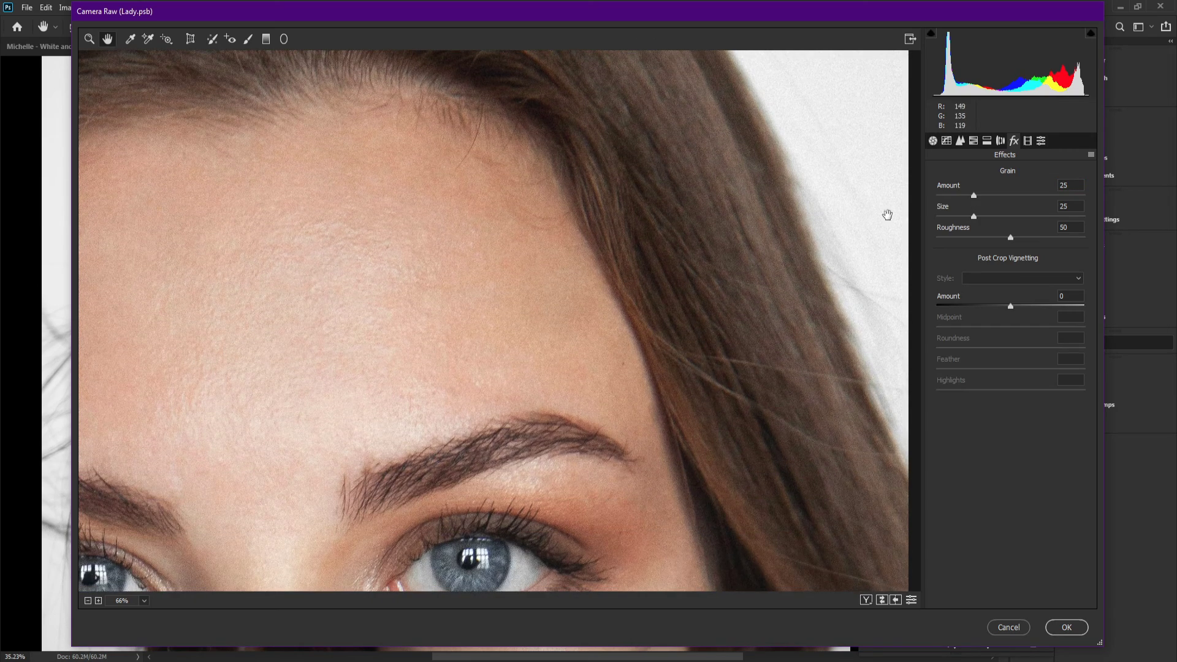
{"action": "double_click", "coordinate": [970, 196]}
{"action": "left_click_drag", "start_coordinate": [867, 160], "coordinate": [809, 367]}
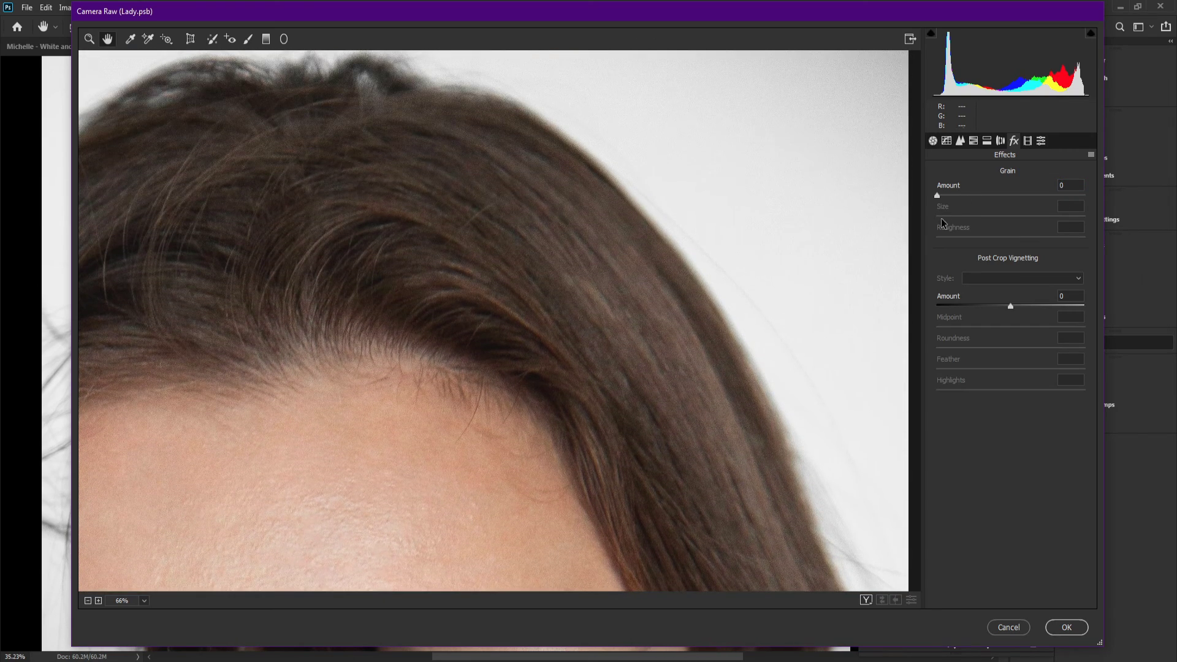
Set the grain Amount to 20 and Size to 35, lower Roughness, and apply the Camera Raw Filter
{"action": "left_click_drag", "start_coordinate": [961, 195], "coordinate": [929, 202]}
{"action": "left_click_drag", "start_coordinate": [986, 237], "coordinate": [911, 253]}
{"action": "left_click_drag", "start_coordinate": [943, 196], "coordinate": [966, 194]}
{"action": "mouse_move", "coordinate": [937, 215]}
{"action": "left_mouse_down"}
{"action": "mouse_move", "coordinate": [1008, 214]}
{"action": "mouse_move", "coordinate": [938, 226]}
{"action": "left_mouse_up"}
{"action": "key", "text": "Up"}
{"action": "left_click_drag", "start_coordinate": [767, 319], "coordinate": [784, 365]}
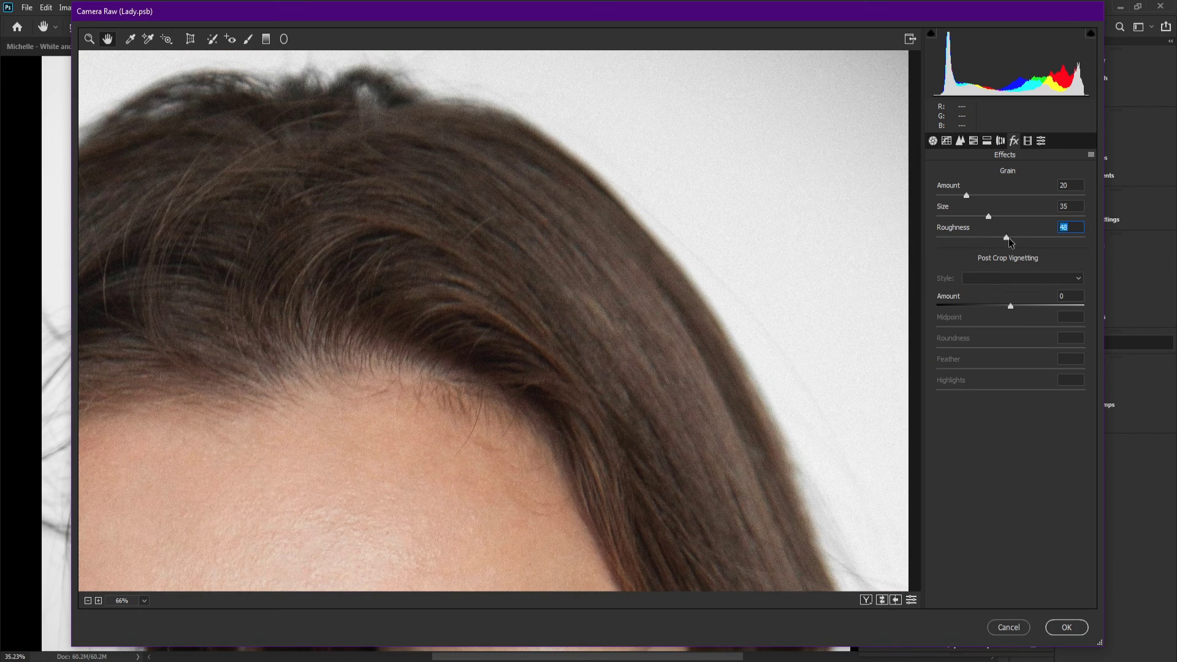
{"action": "left_click_drag", "start_coordinate": [1003, 243], "coordinate": [975, 243]}
{"action": "left_click", "coordinate": [1067, 627]}
Inspect the grain on the portrait and its smart filter at 100% zoom
{"action": "scroll", "coordinate": [507, 192], "scroll_direction": "up", "scroll_amount": 2}
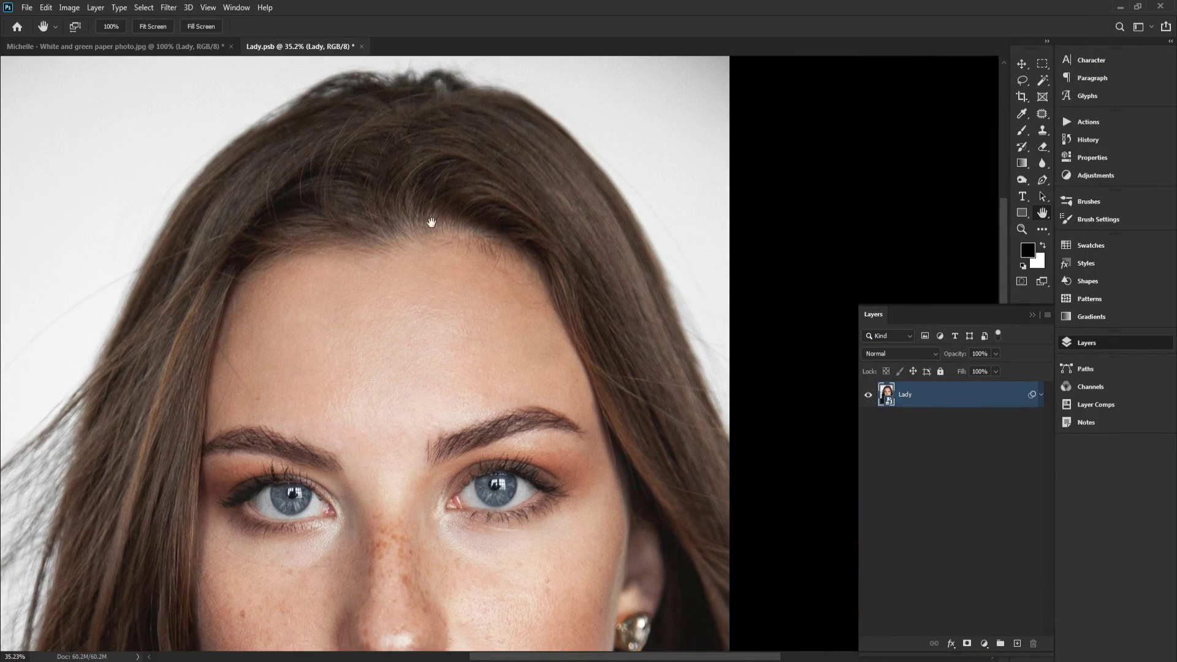
{"action": "left_click", "coordinate": [121, 30]}
{"action": "left_click_drag", "start_coordinate": [593, 271], "coordinate": [528, 362]}
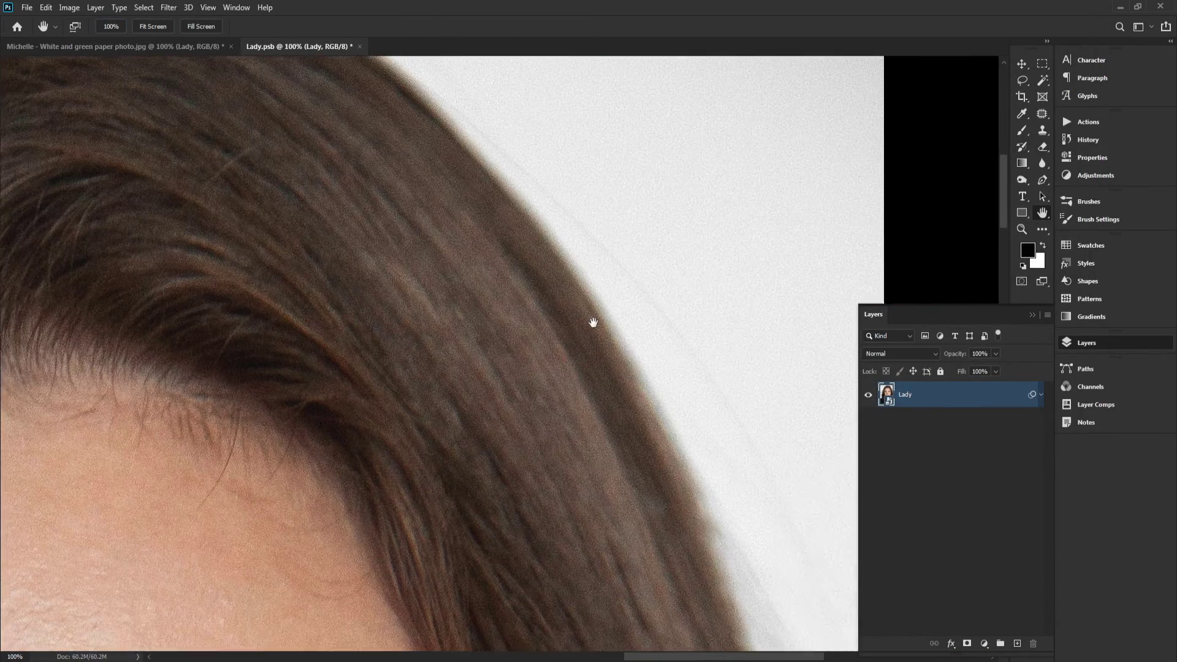
{"action": "left_click", "coordinate": [1041, 395]}
{"action": "left_click_drag", "start_coordinate": [852, 399], "coordinate": [772, 289]}
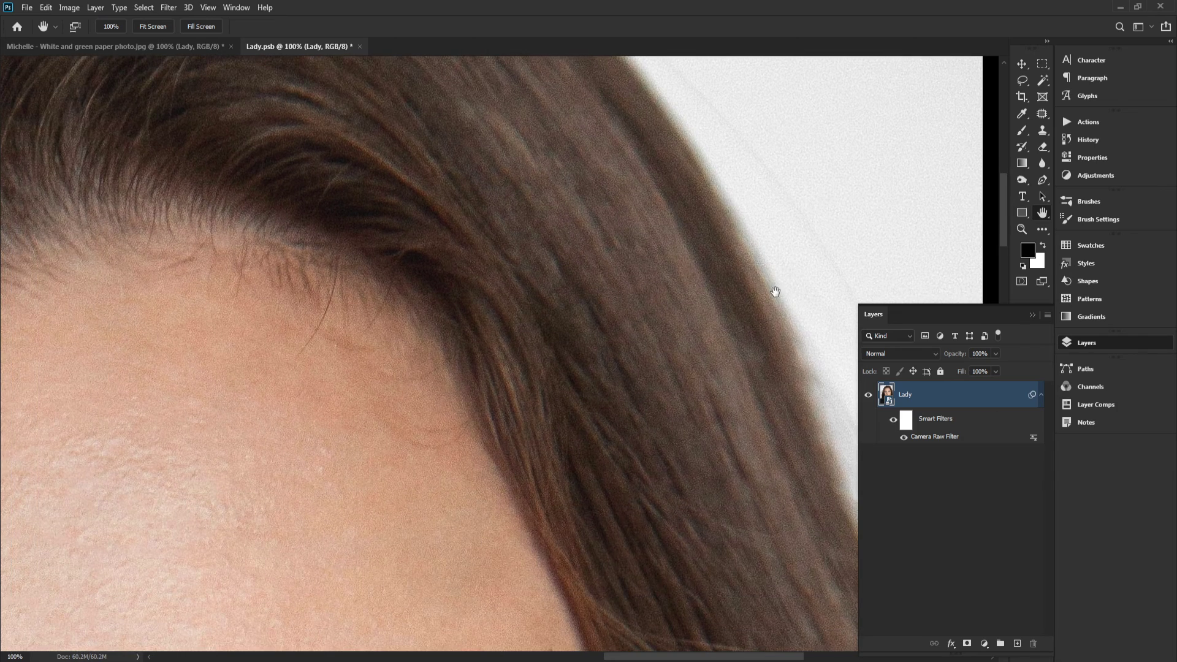
{"action": "left_click_drag", "start_coordinate": [746, 413], "coordinate": [621, 541]}
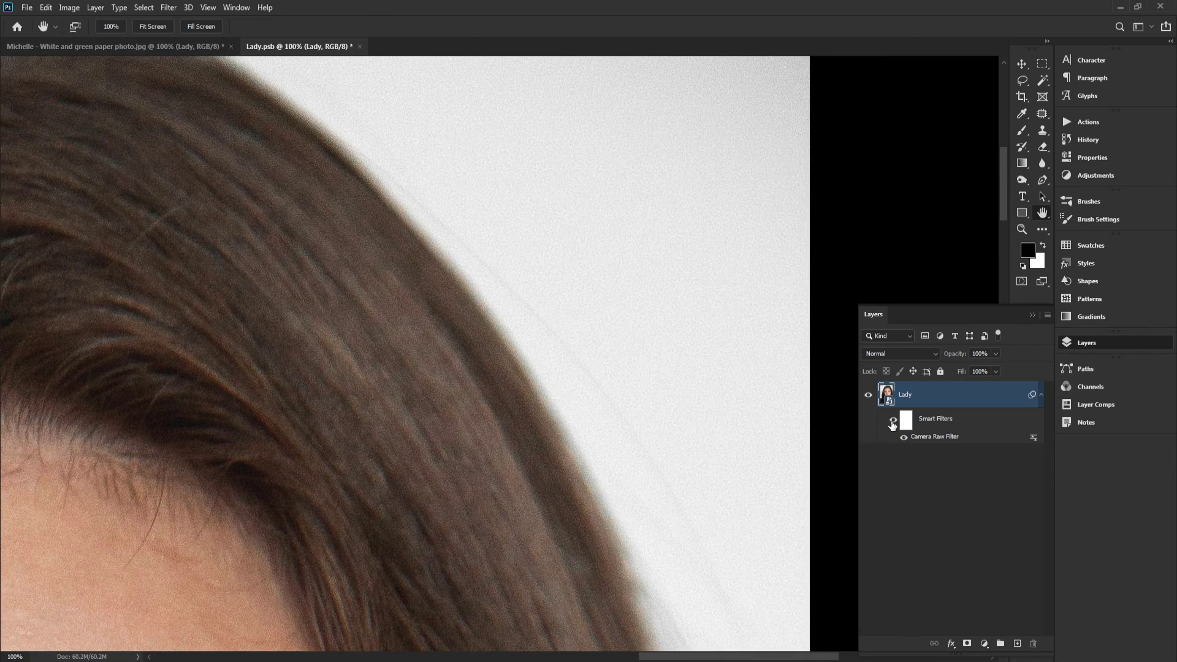
{"action": "left_click", "coordinate": [1042, 397]}
Save and close the Lady smart object to update the composite
{"action": "left_click", "coordinate": [156, 26]}
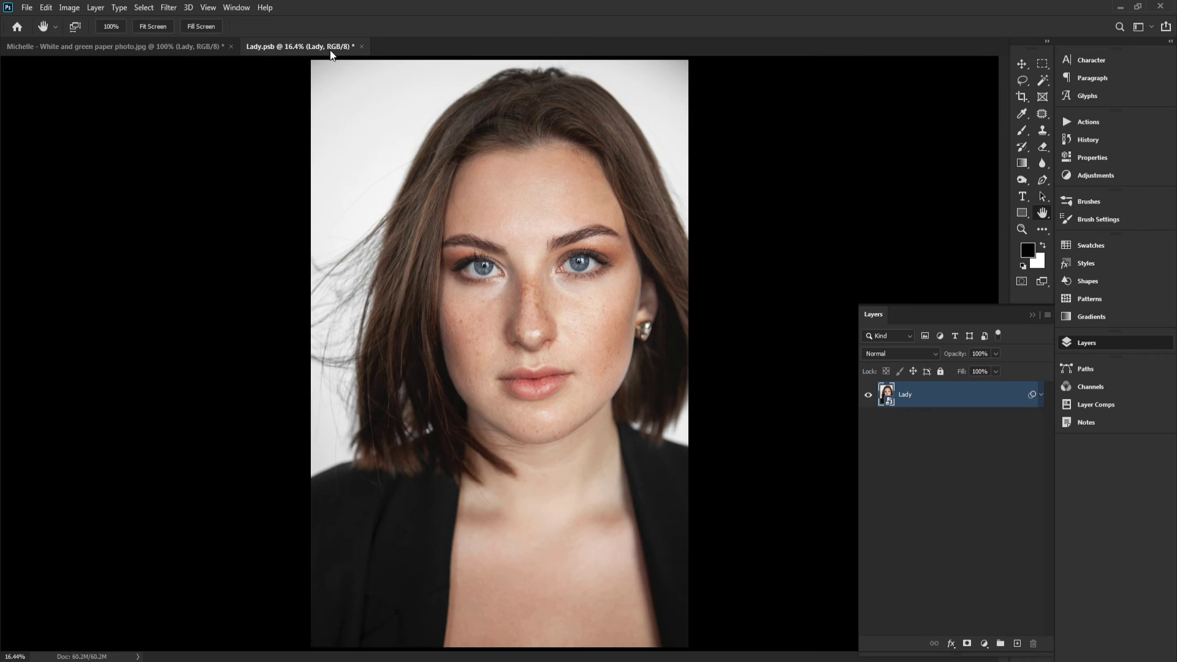
{"action": "left_click", "coordinate": [361, 46]}
{"action": "left_click", "coordinate": [529, 250]}
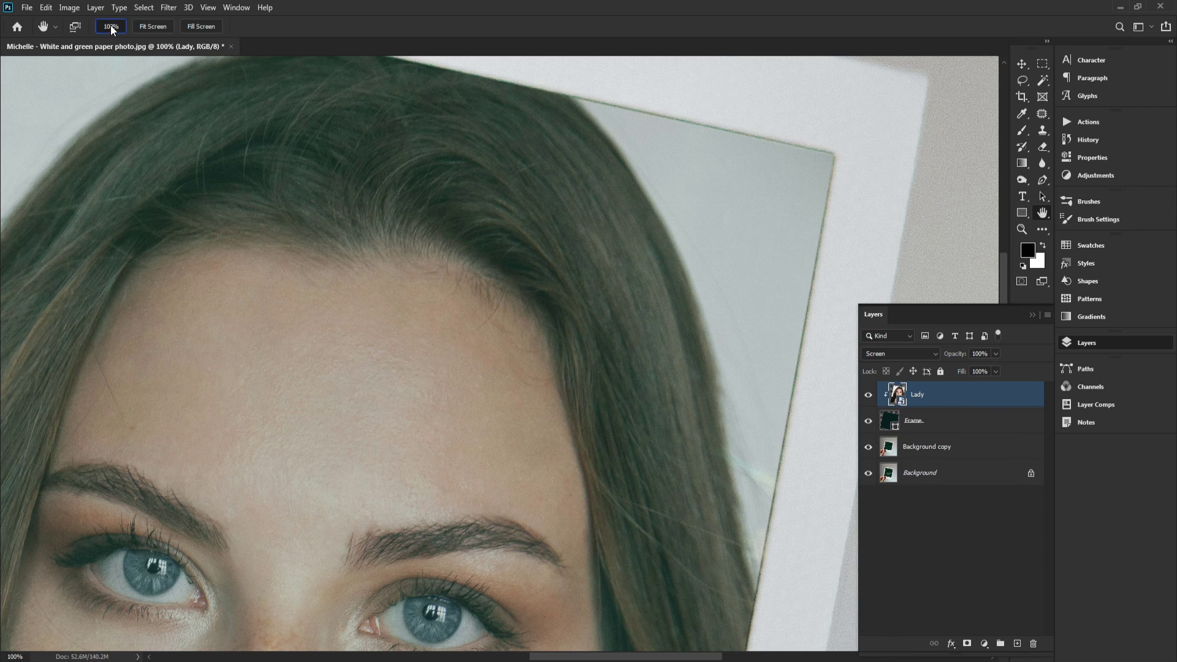
Inspect the grainy portrait and polaroid edges across the composite at 100% zoom
{"action": "left_click_drag", "start_coordinate": [845, 219], "coordinate": [694, 207]}
{"action": "left_click_drag", "start_coordinate": [795, 269], "coordinate": [823, 379]}
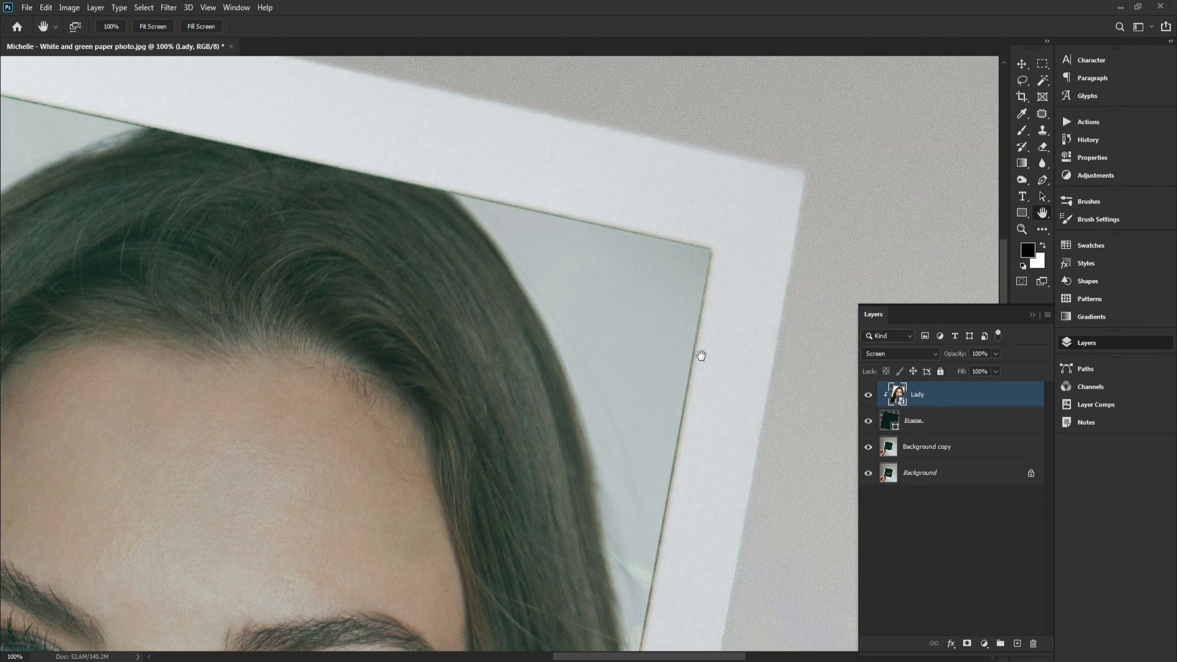
{"action": "left_click_drag", "start_coordinate": [701, 356], "coordinate": [707, 310]}
{"action": "left_click_drag", "start_coordinate": [505, 313], "coordinate": [625, 150]}
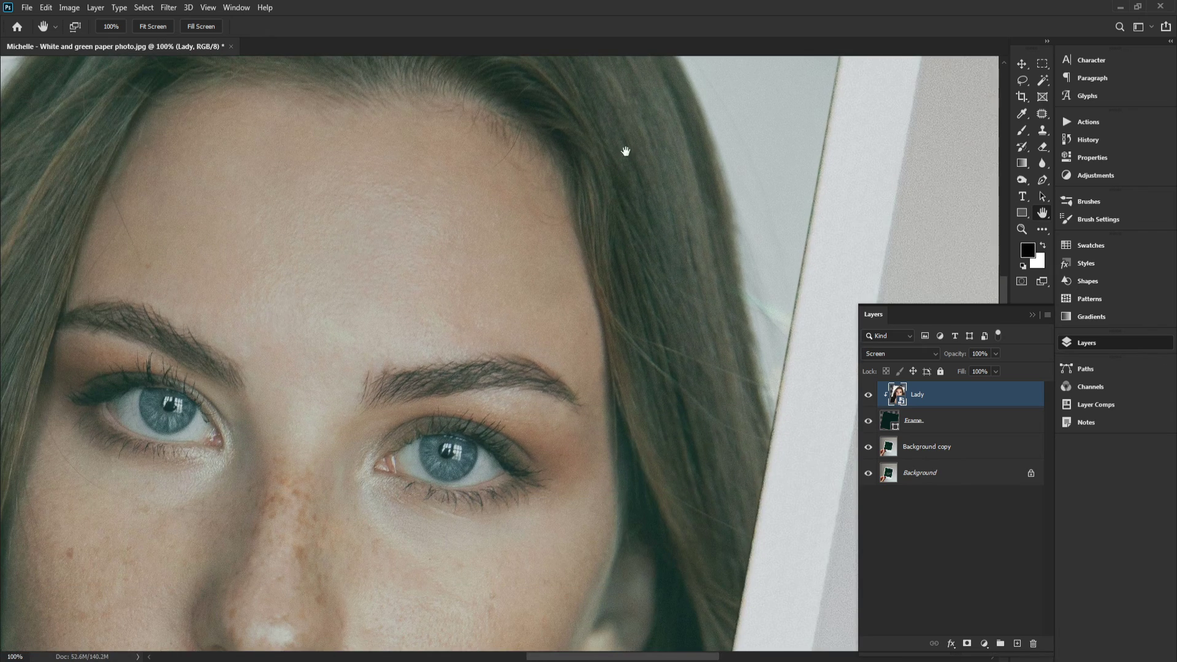
{"action": "left_click_drag", "start_coordinate": [672, 296], "coordinate": [668, 53]}
{"action": "left_click_drag", "start_coordinate": [724, 281], "coordinate": [724, 137]}
{"action": "left_click_drag", "start_coordinate": [706, 302], "coordinate": [706, 167]}
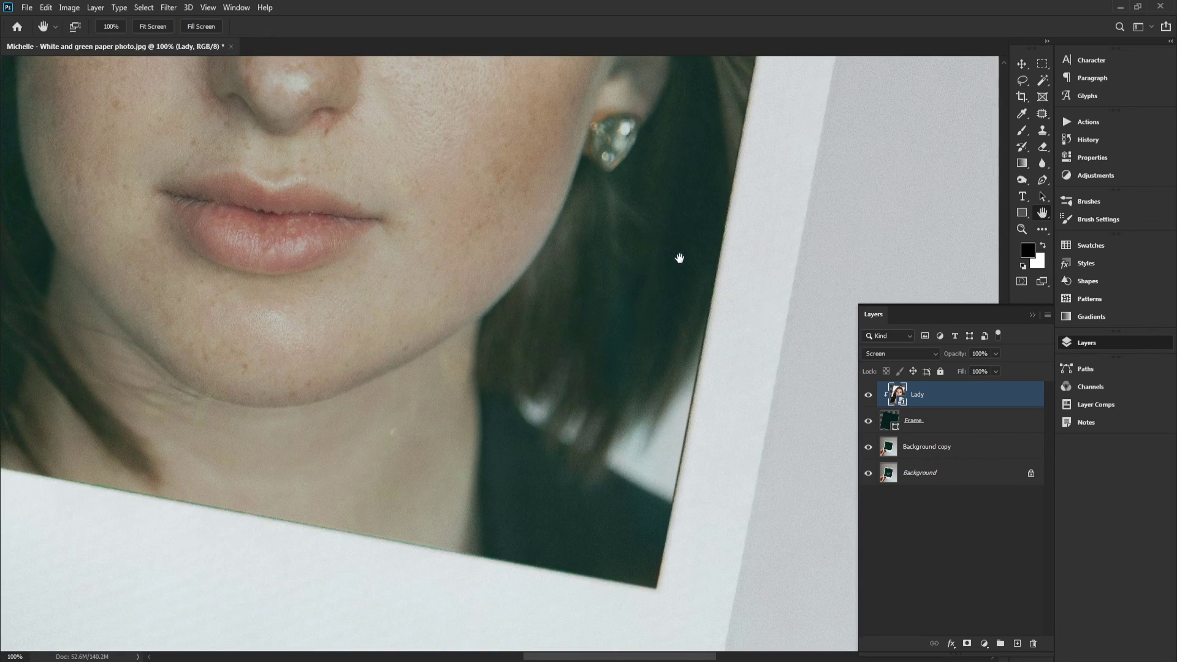
{"action": "left_click_drag", "start_coordinate": [679, 258], "coordinate": [724, 153]}
{"action": "left_click_drag", "start_coordinate": [261, 104], "coordinate": [377, 214]}
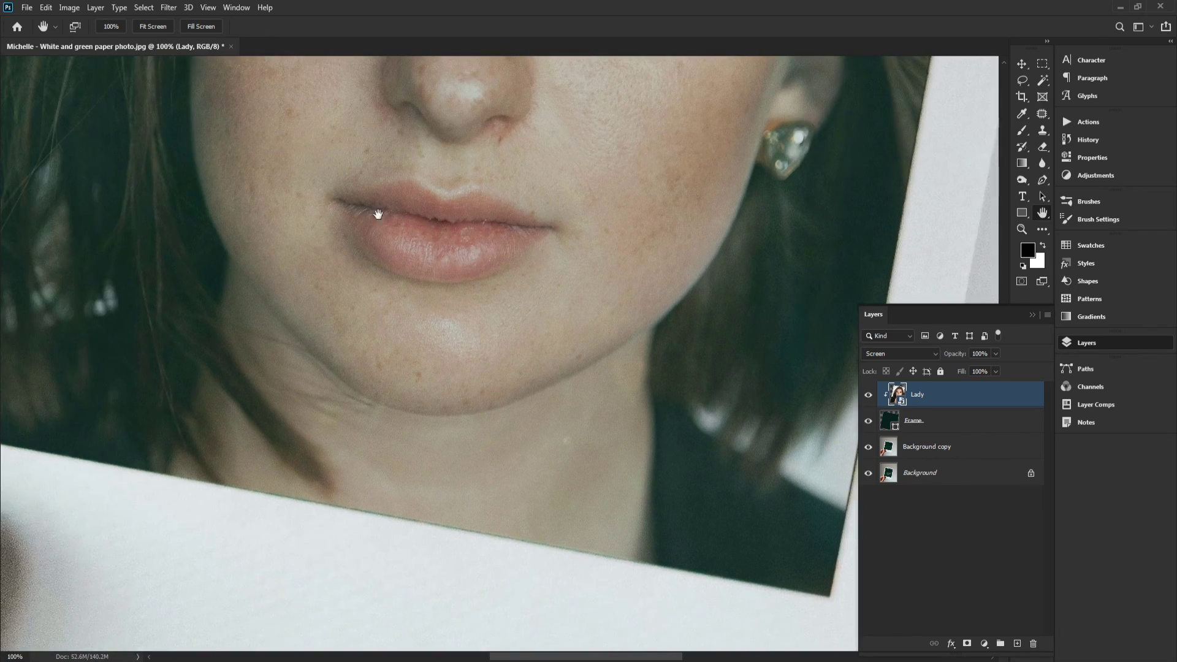
{"action": "left_click_drag", "start_coordinate": [225, 140], "coordinate": [685, 344]}
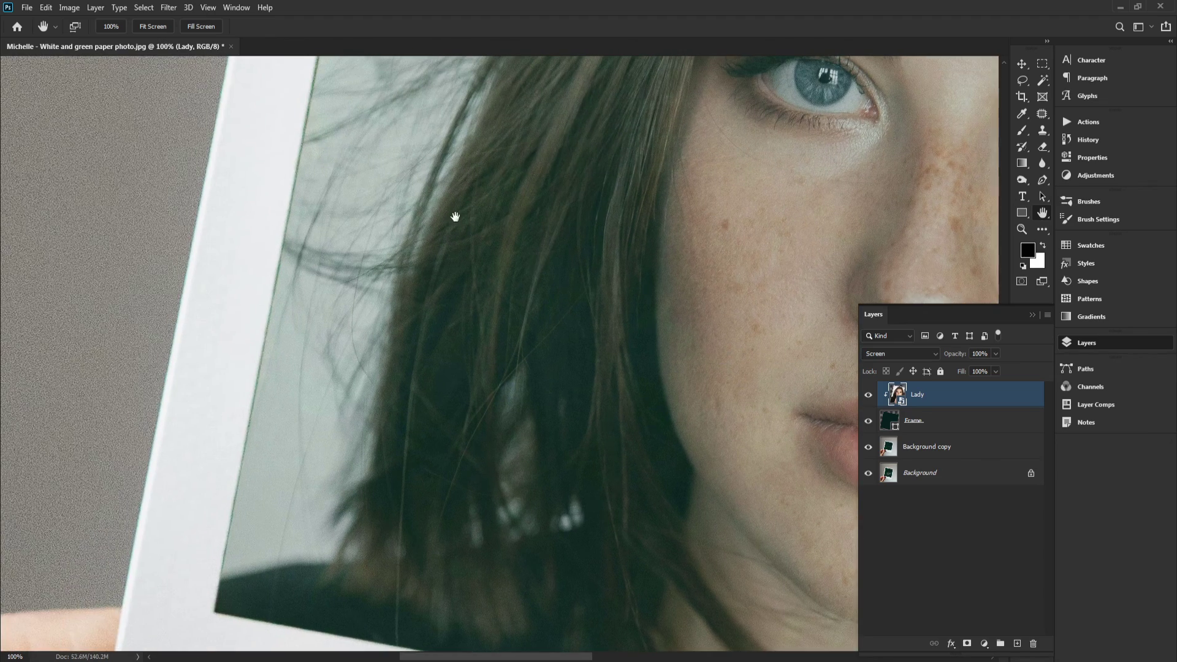
{"action": "left_click_drag", "start_coordinate": [454, 216], "coordinate": [447, 279]}
{"action": "mouse_move", "coordinate": [488, 109]}
{"action": "left_mouse_down"}
{"action": "mouse_move", "coordinate": [358, 429]}
{"action": "mouse_move", "coordinate": [350, 502]}
{"action": "left_mouse_up"}
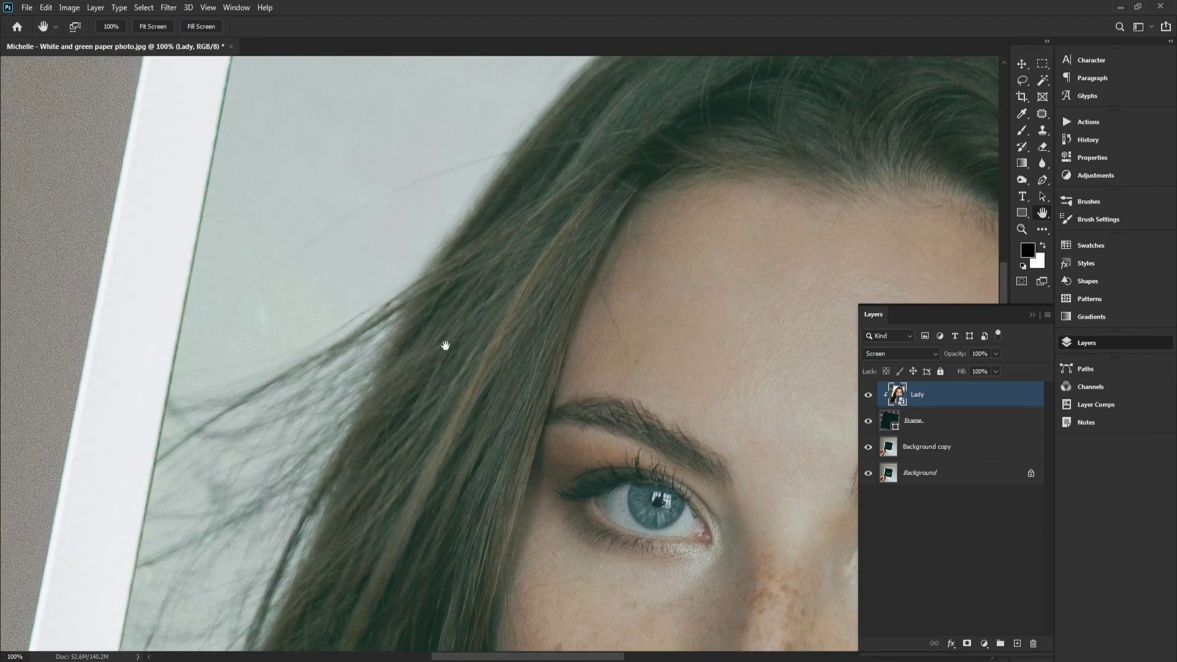
{"action": "left_click_drag", "start_coordinate": [507, 242], "coordinate": [441, 307]}
{"action": "left_click_drag", "start_coordinate": [380, 159], "coordinate": [352, 412]}
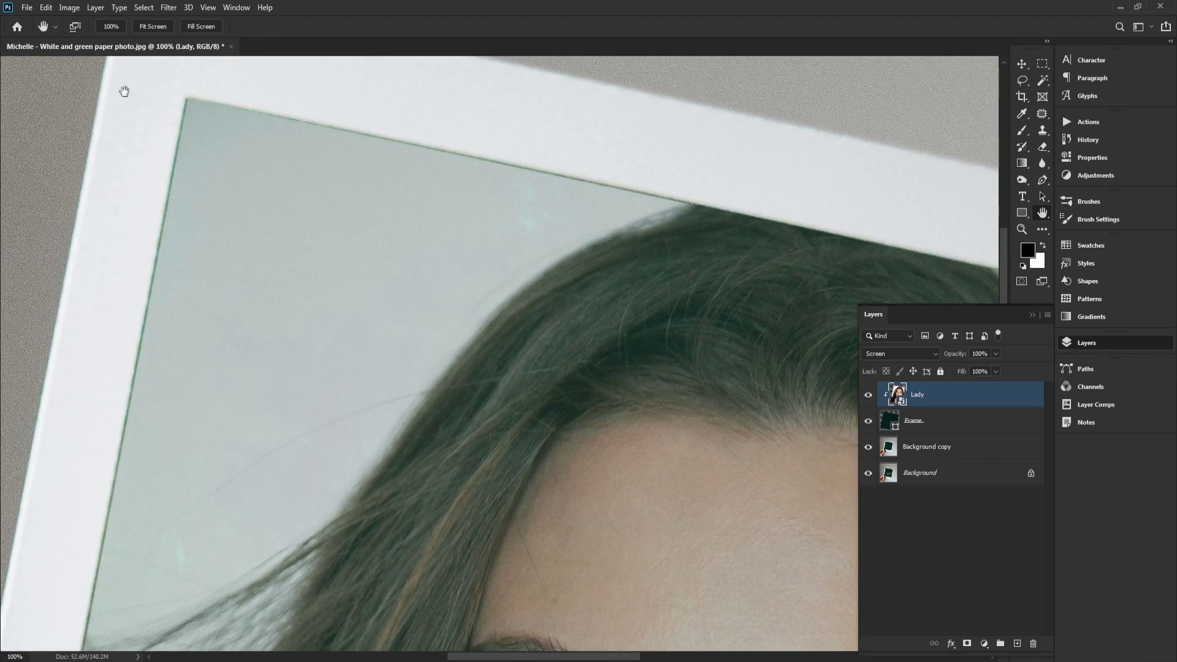
Toggle the Background copy layer's visibility at fit-screen to compare the composite, reselecting the Lady layer
{"action": "left_click", "coordinate": [138, 26]}
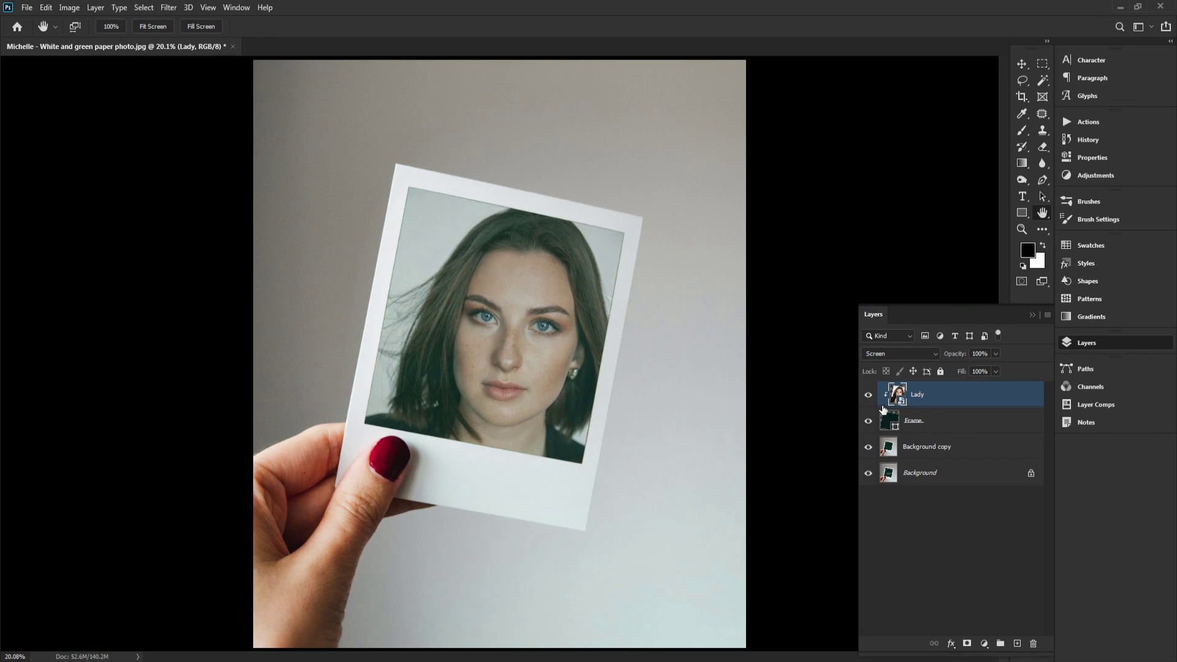
{"action": "left_click", "coordinate": [867, 447]}
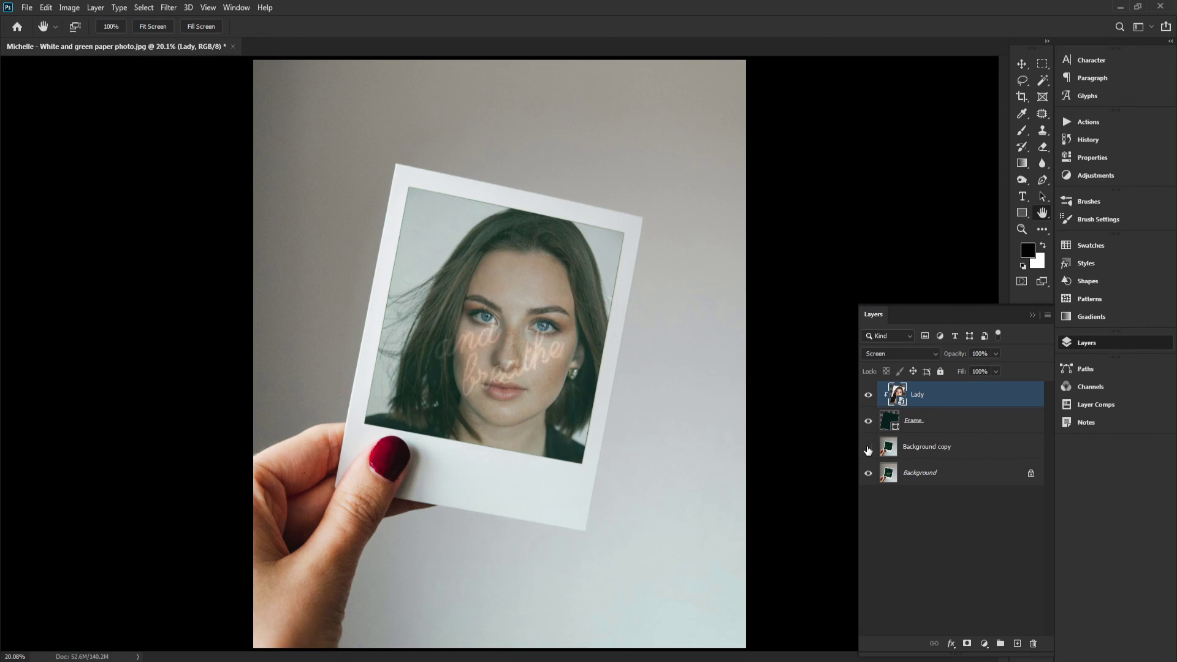
{"action": "left_click", "coordinate": [868, 449]}
{"action": "left_click", "coordinate": [897, 428]}
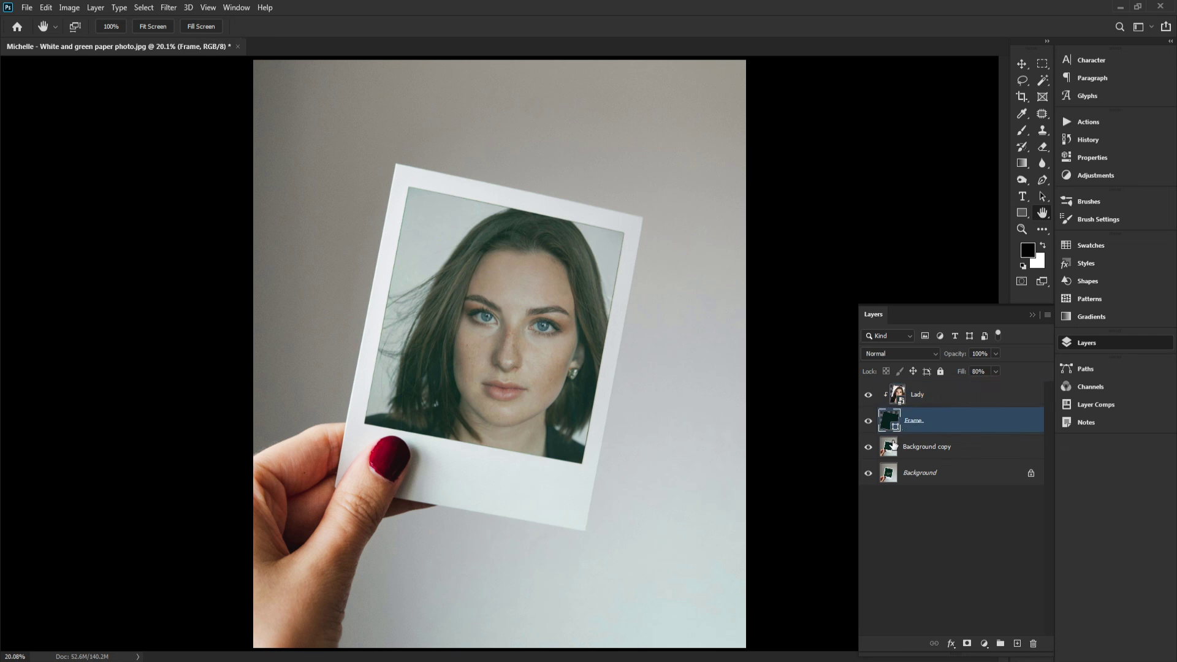
{"action": "left_click", "coordinate": [895, 446]}
{"action": "left_click", "coordinate": [896, 419]}
{"action": "left_click", "coordinate": [899, 395]}
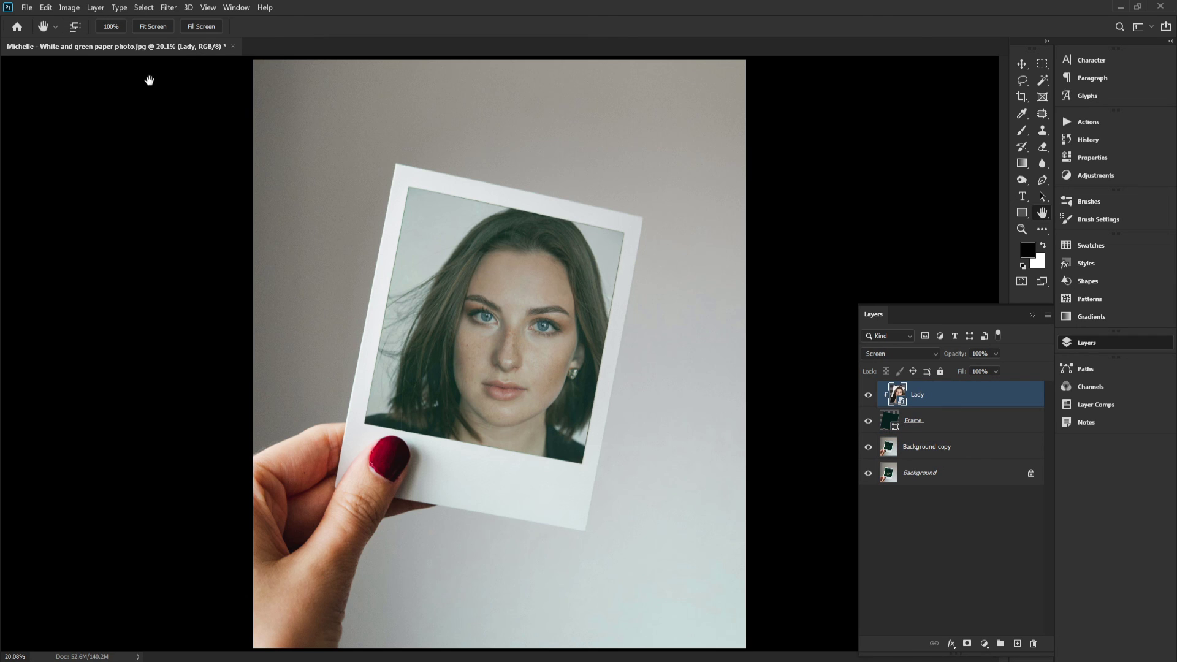
Save the composite as a layered Photoshop file named PhotoEffect1 in the Workfiles folder with Maximize Compatibility on
{"action": "left_click", "coordinate": [27, 9]}
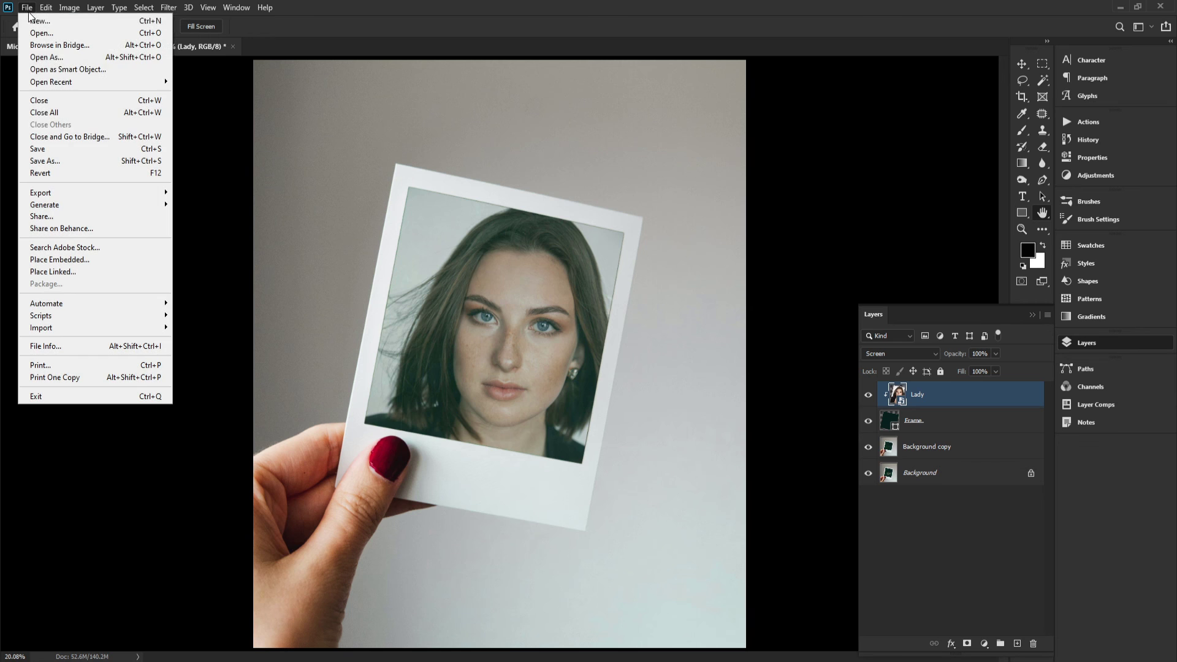
{"action": "left_click", "coordinate": [49, 153]}
{"action": "double_click", "coordinate": [141, 107]}
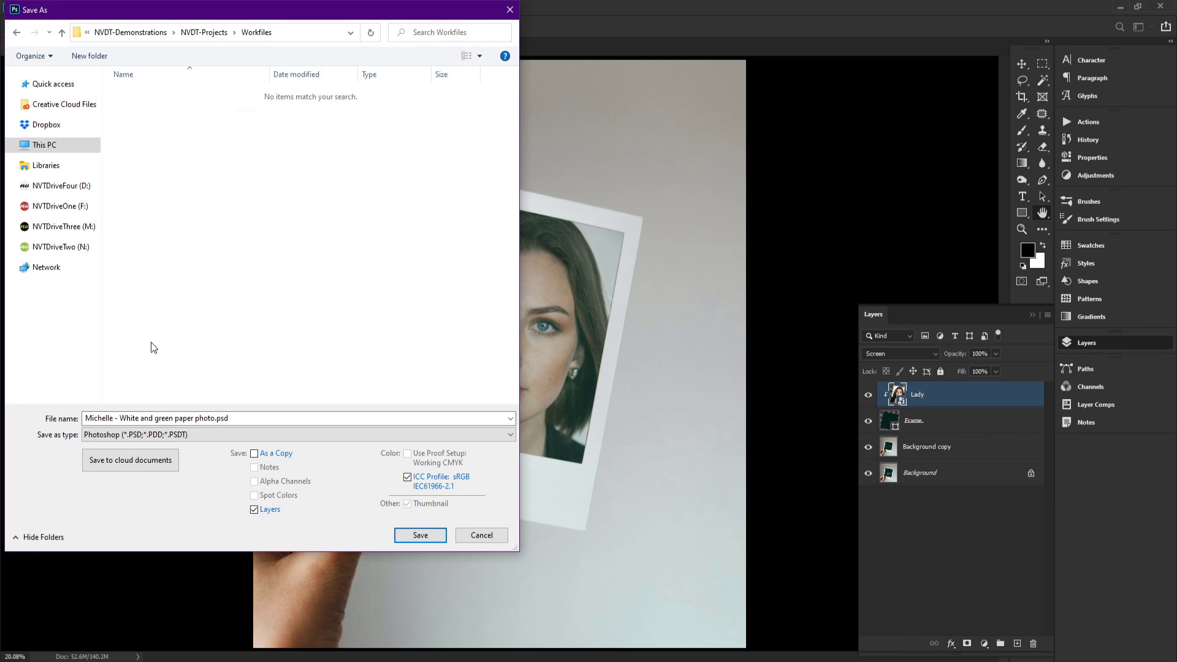
{"action": "left_click", "coordinate": [160, 417]}
{"action": "type", "text": "PhotoEffect1"}
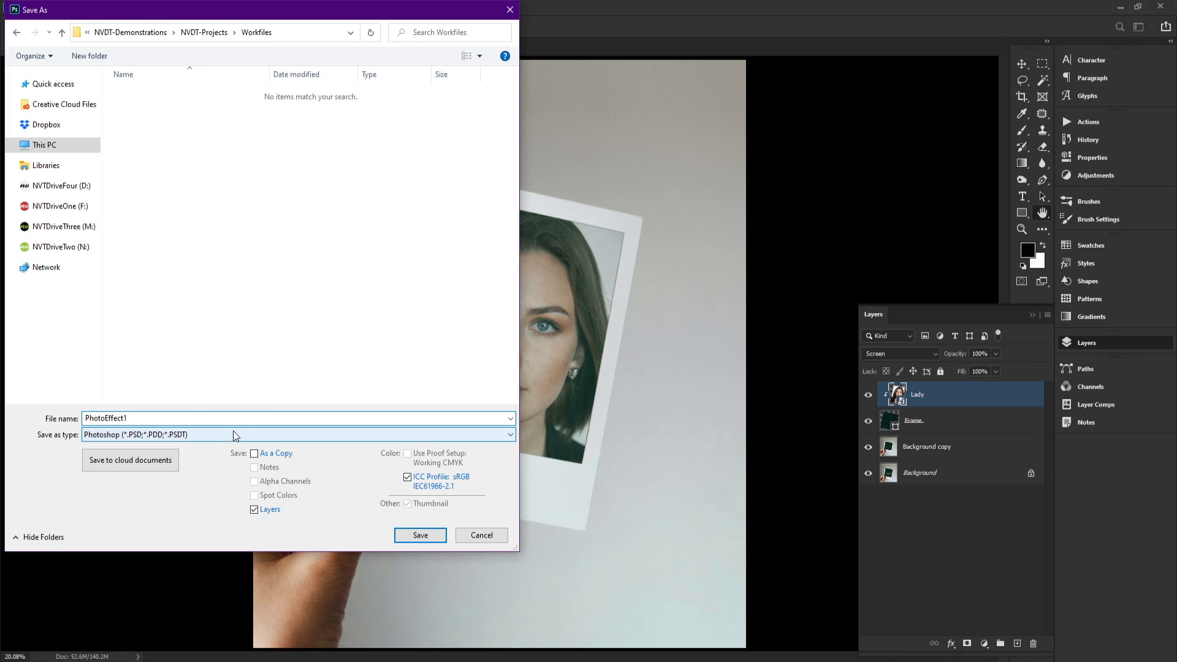
{"action": "left_click", "coordinate": [417, 539]}
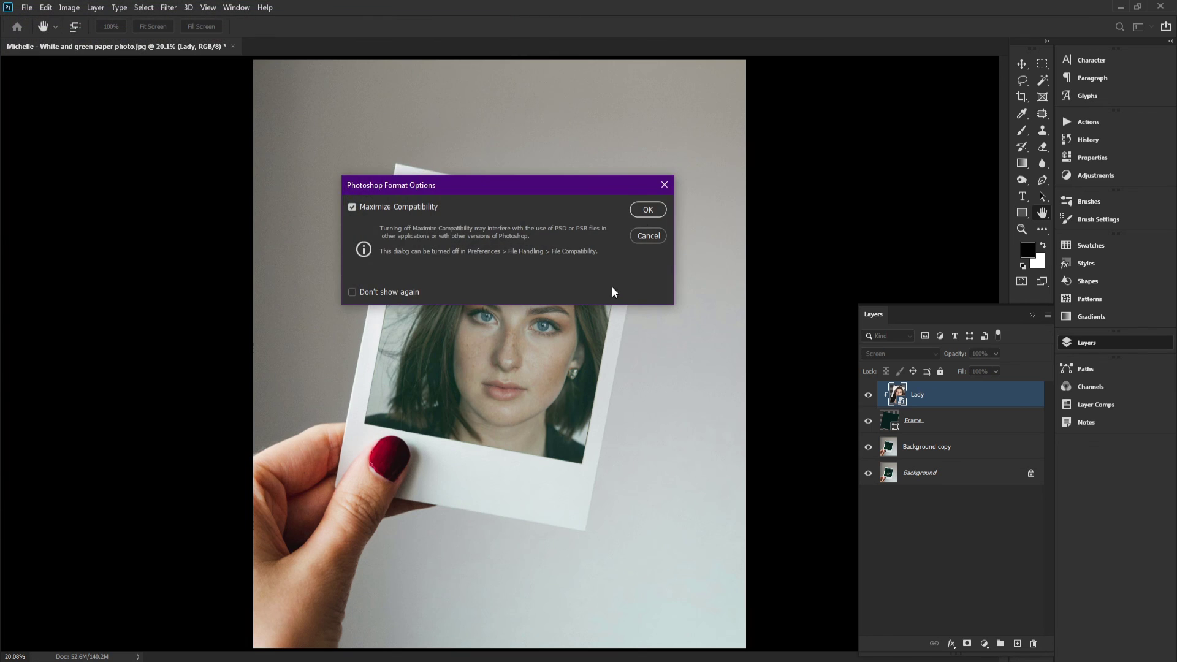
{"action": "left_click", "coordinate": [647, 210]}
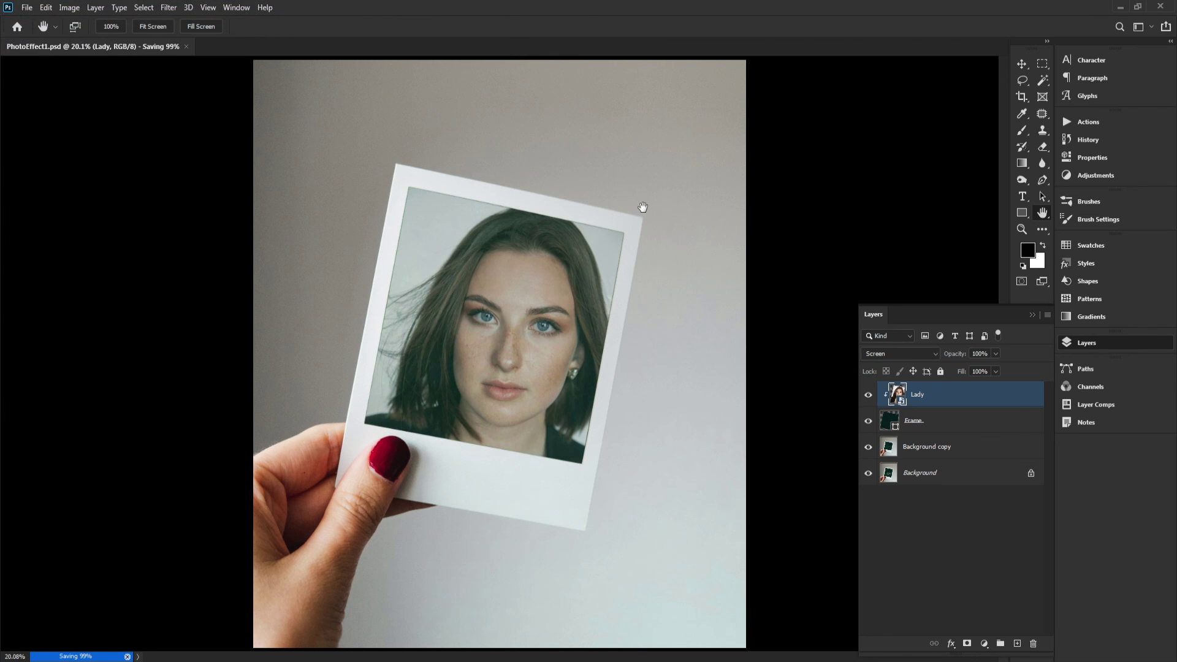
Save a JPEG version of the composite as PhotoEffect1.jpg in the Previews folder
{"action": "left_click", "coordinate": [26, 9]}
{"action": "left_click", "coordinate": [61, 160]}
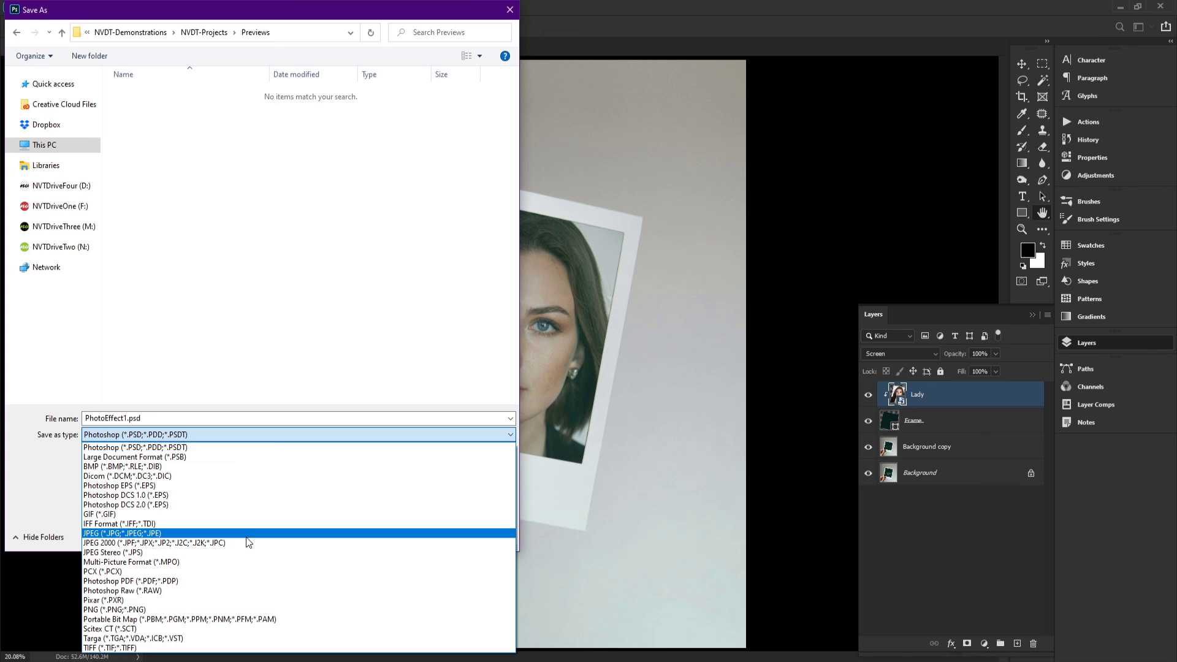
{"action": "left_click", "coordinate": [245, 539]}
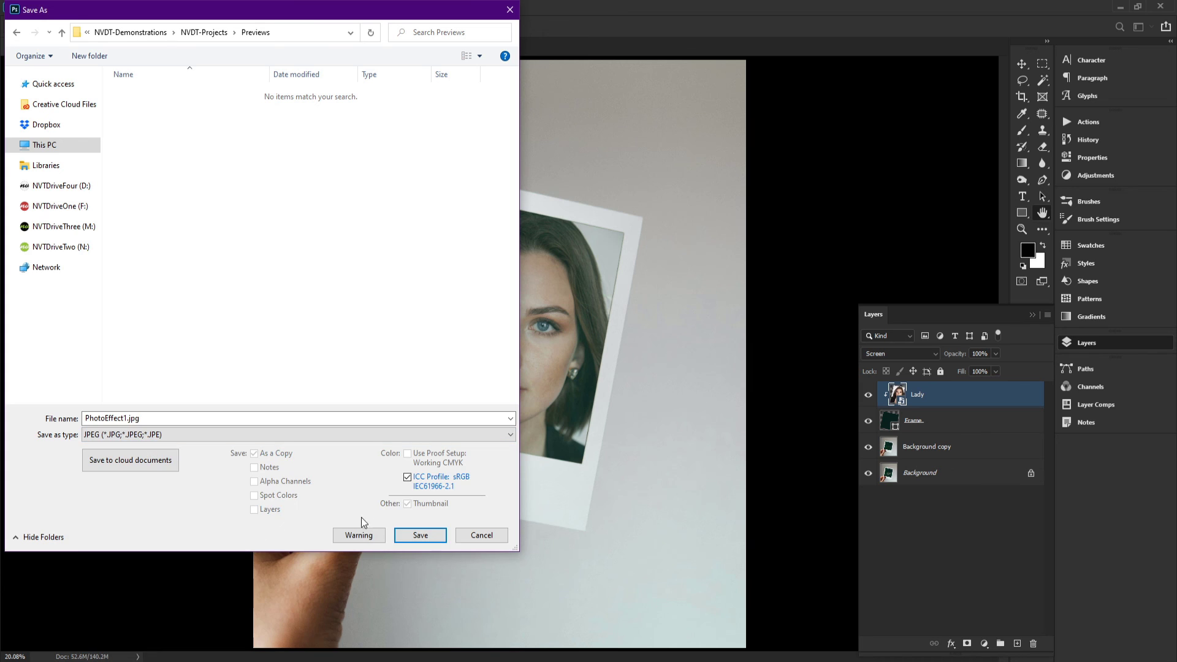
{"action": "left_click", "coordinate": [421, 536]}
{"action": "left_click", "coordinate": [630, 148]}
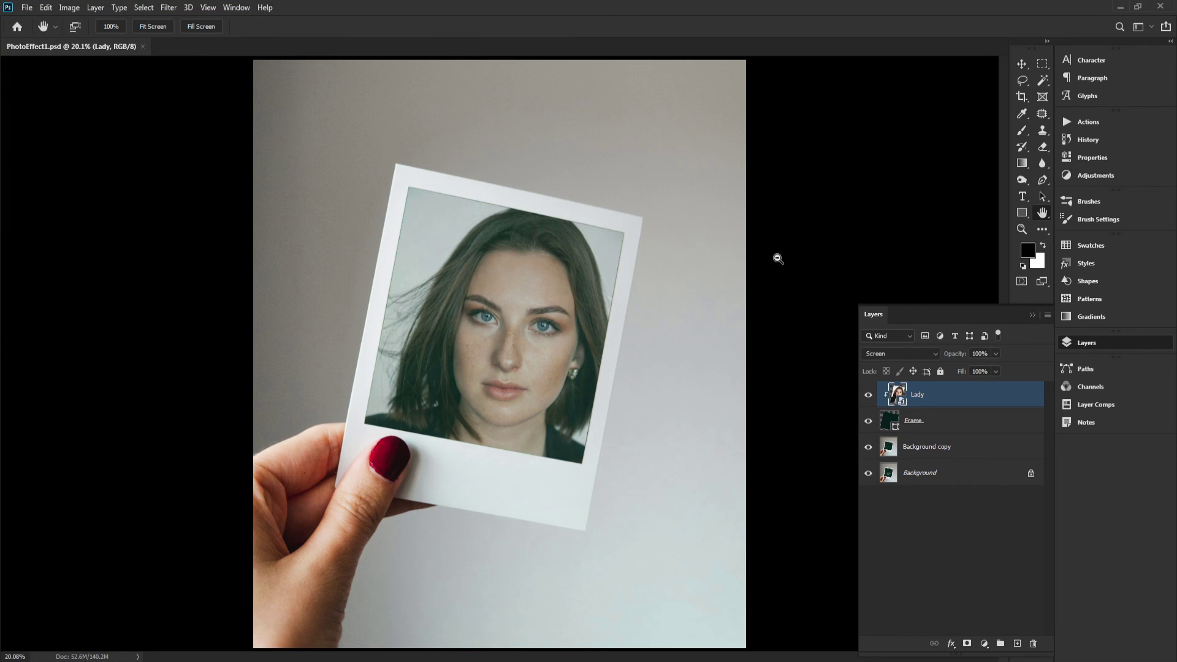
Zoom into the finished polaroid composite and inspect the portrait within the frame
{"action": "key", "text": "ctrl+plus"}
{"action": "key", "text": "ctrl+plus"}
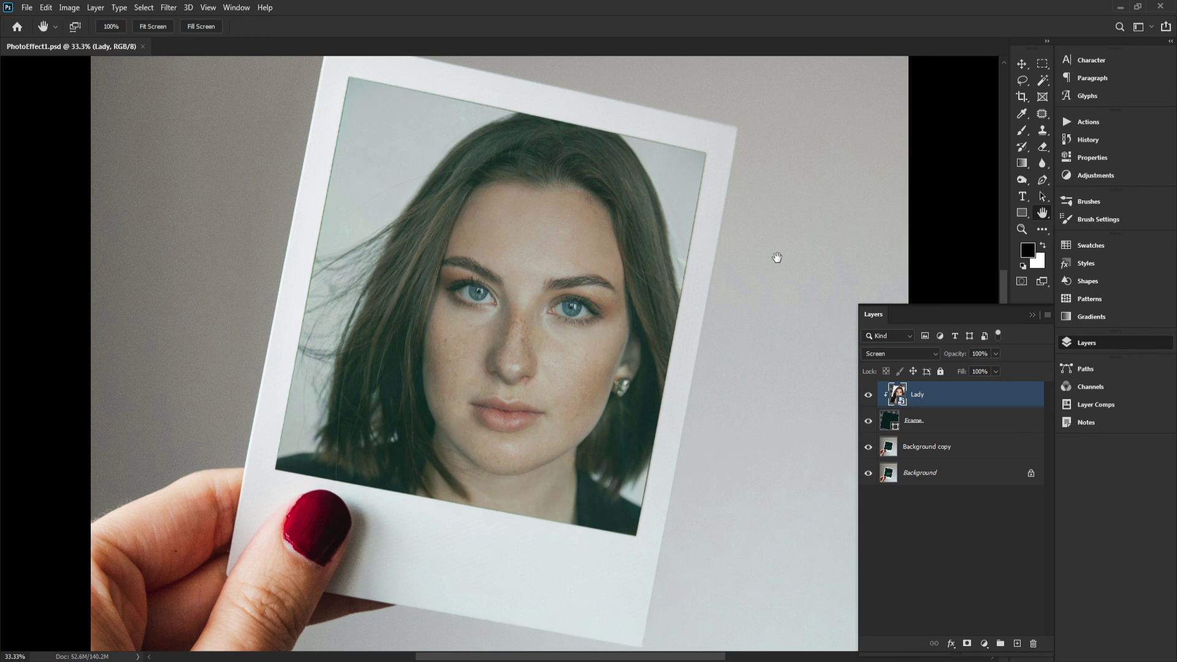
{"action": "left_click_drag", "start_coordinate": [818, 297], "coordinate": [804, 283]}
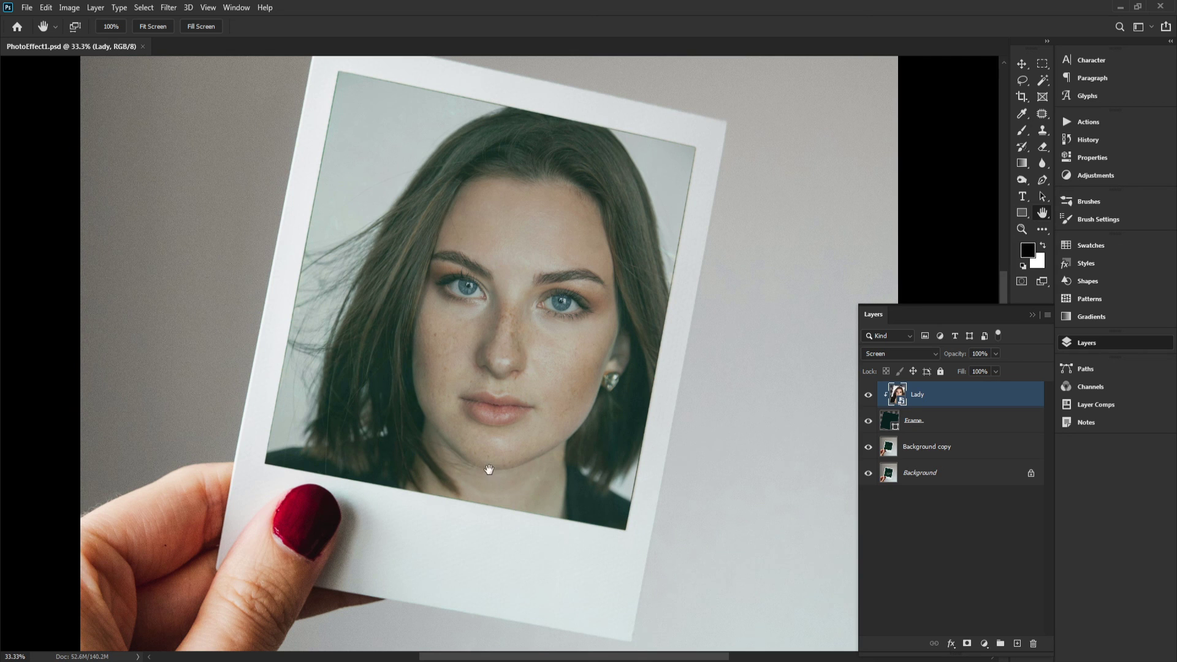
{"action": "scroll", "coordinate": [698, 282], "scroll_direction": "up", "scroll_amount": 1}
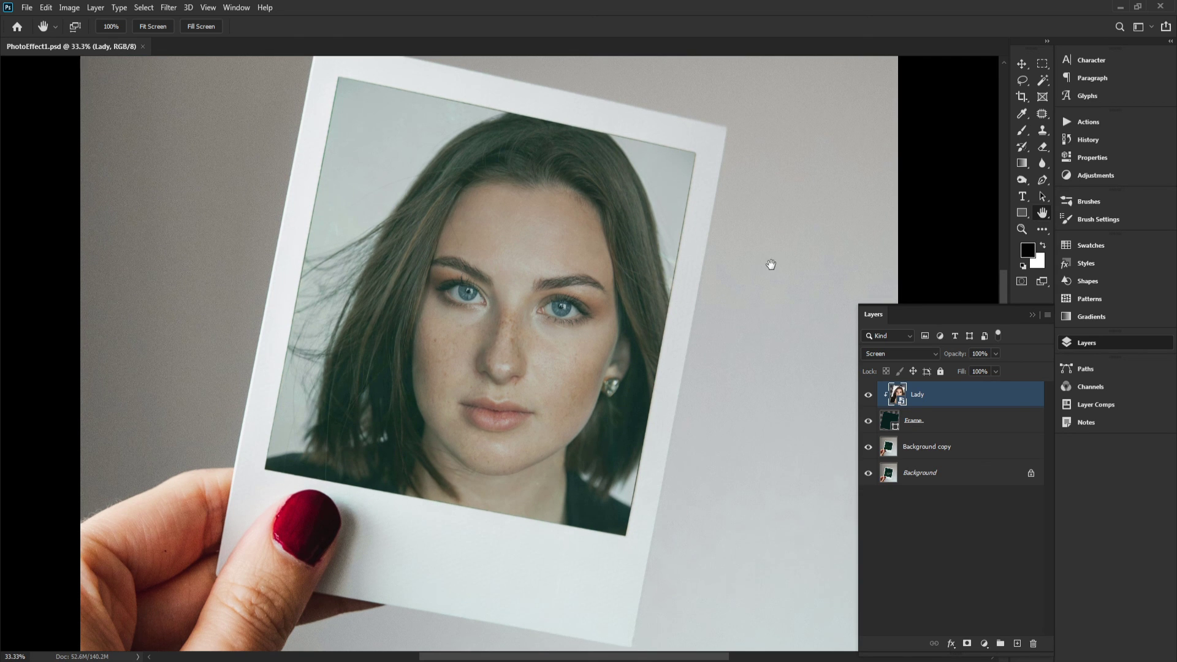
{"action": "scroll", "coordinate": [771, 264], "scroll_direction": "down", "scroll_amount": 2}
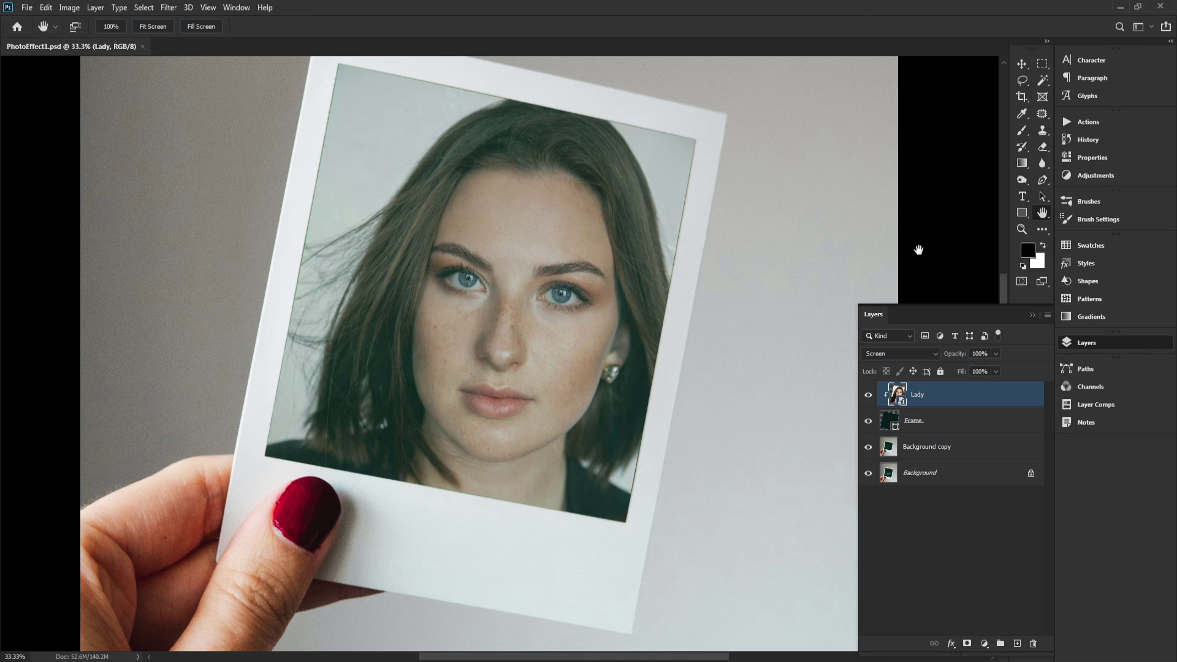